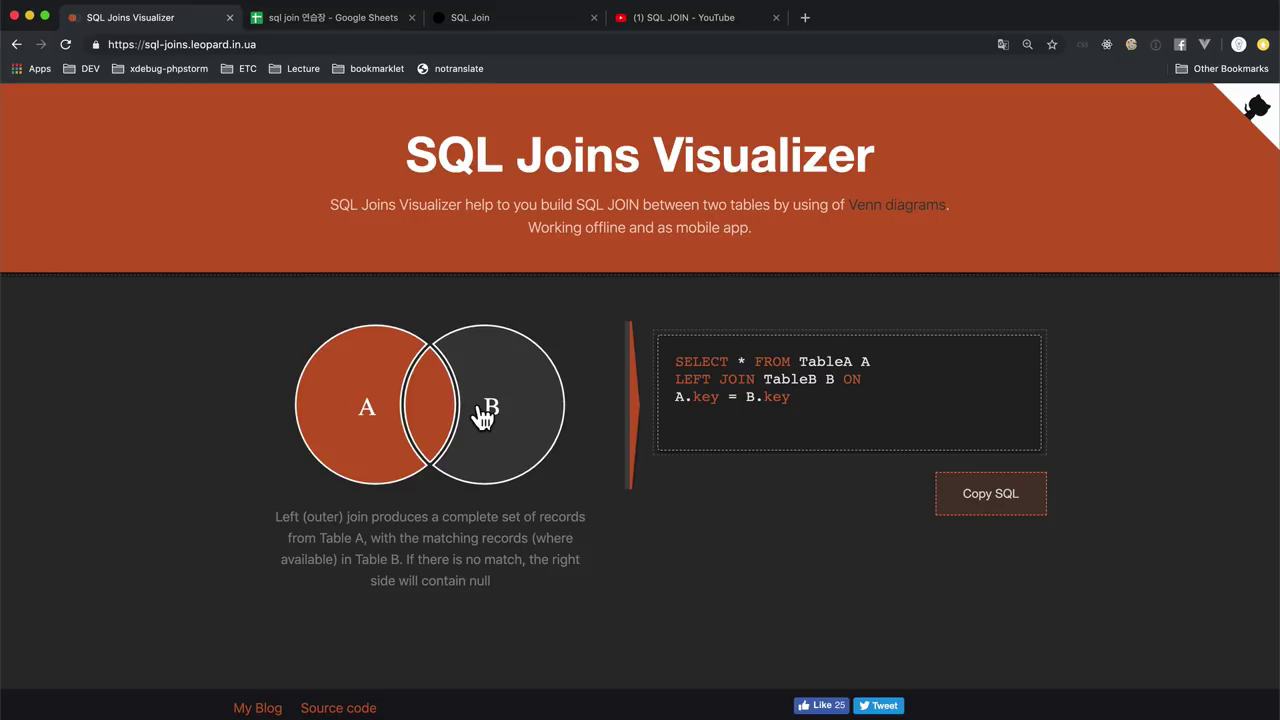
Switch to the sql join 연습장 spreadsheet and examine the topic, author and profile tables, especially the Oracle topic row and the third author row
key(super+grave)
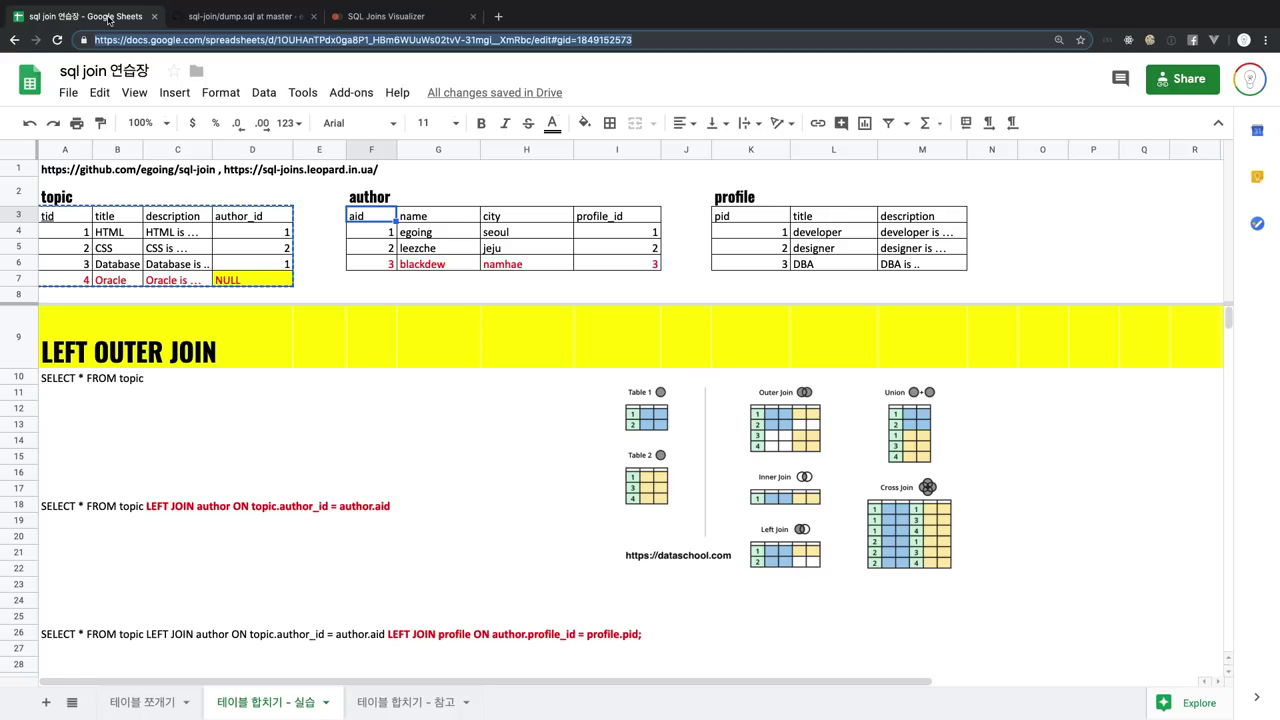
click(86, 214)
click(464, 224)
click(776, 220)
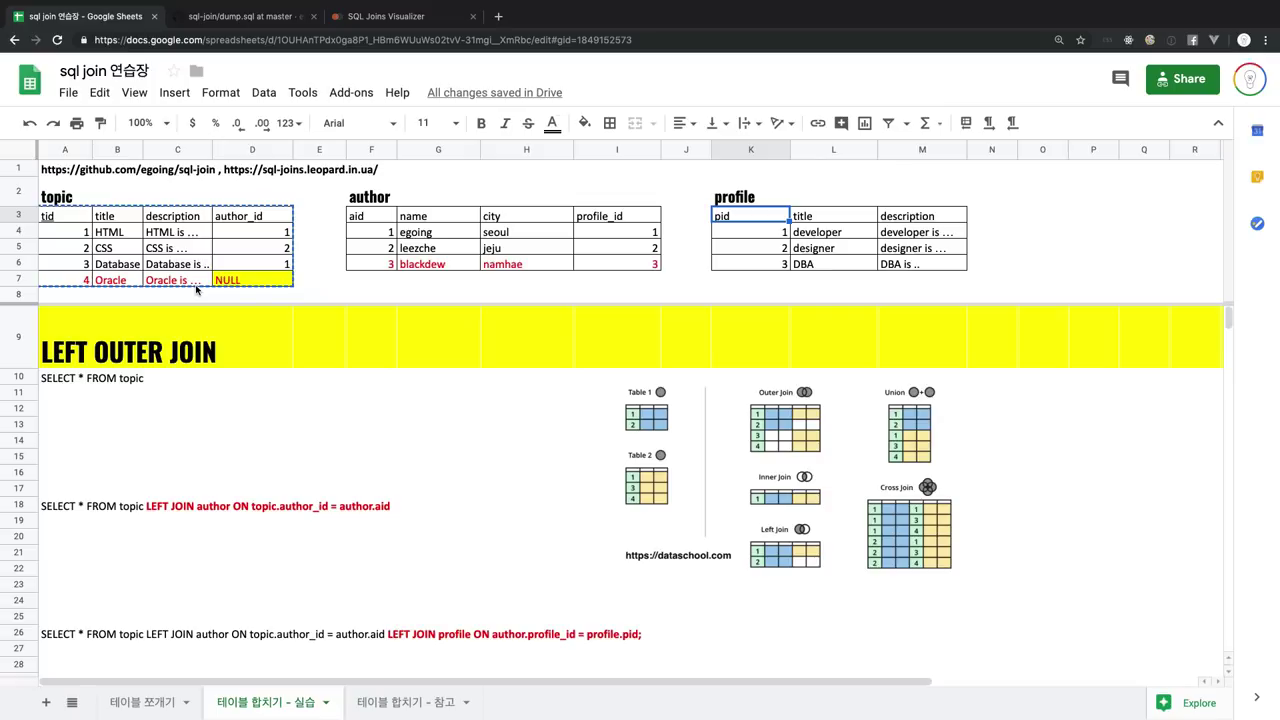
drag(90, 284, 270, 282)
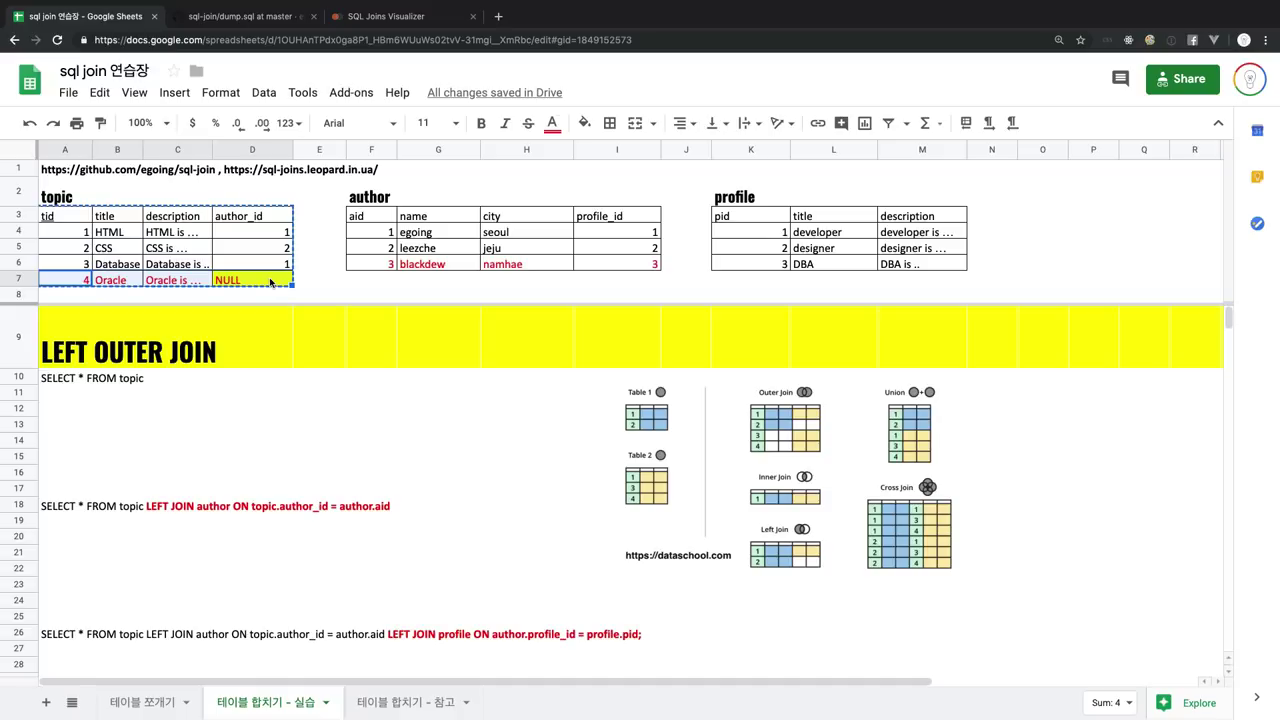
click(371, 222)
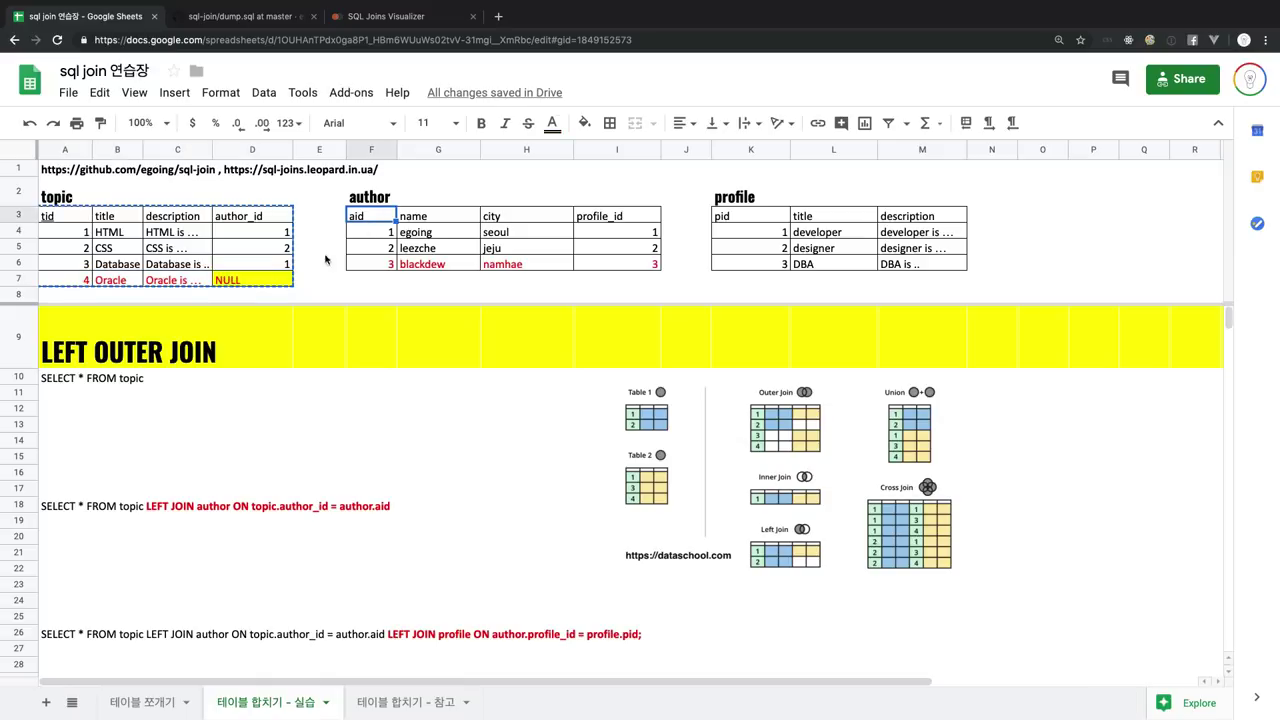
click(246, 283)
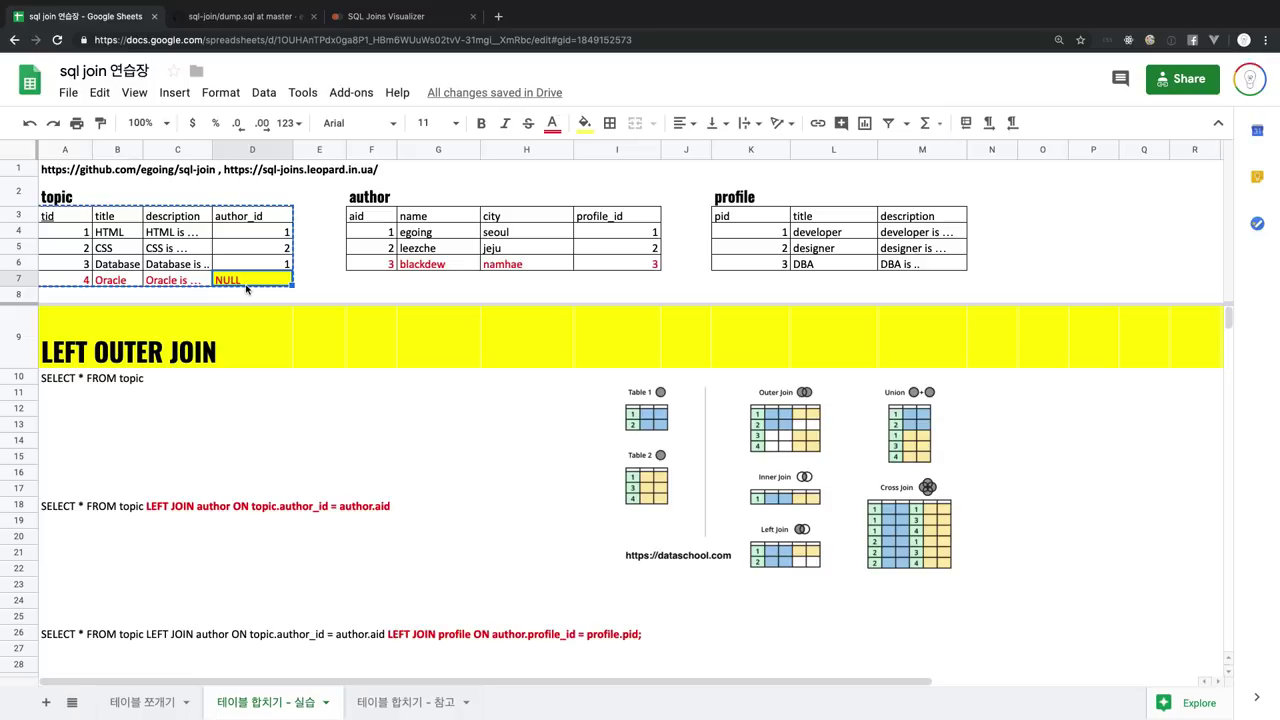
click(386, 198)
click(386, 268)
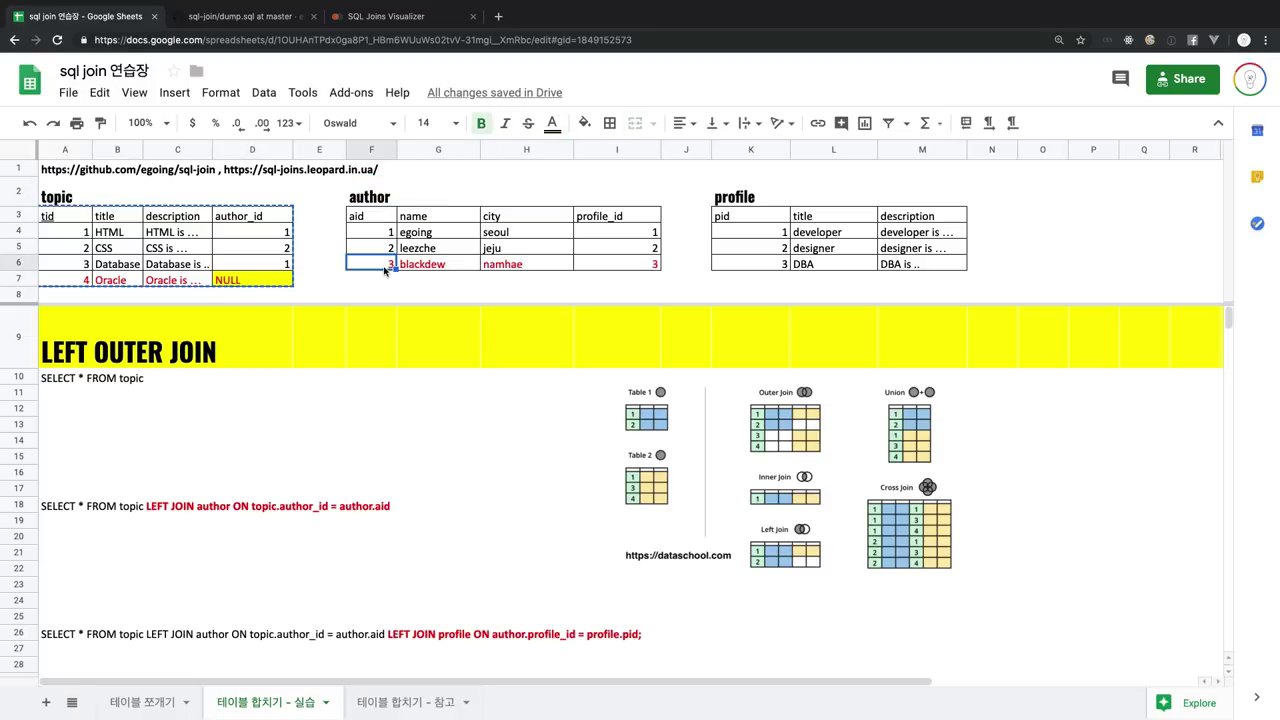
drag(397, 270, 616, 264)
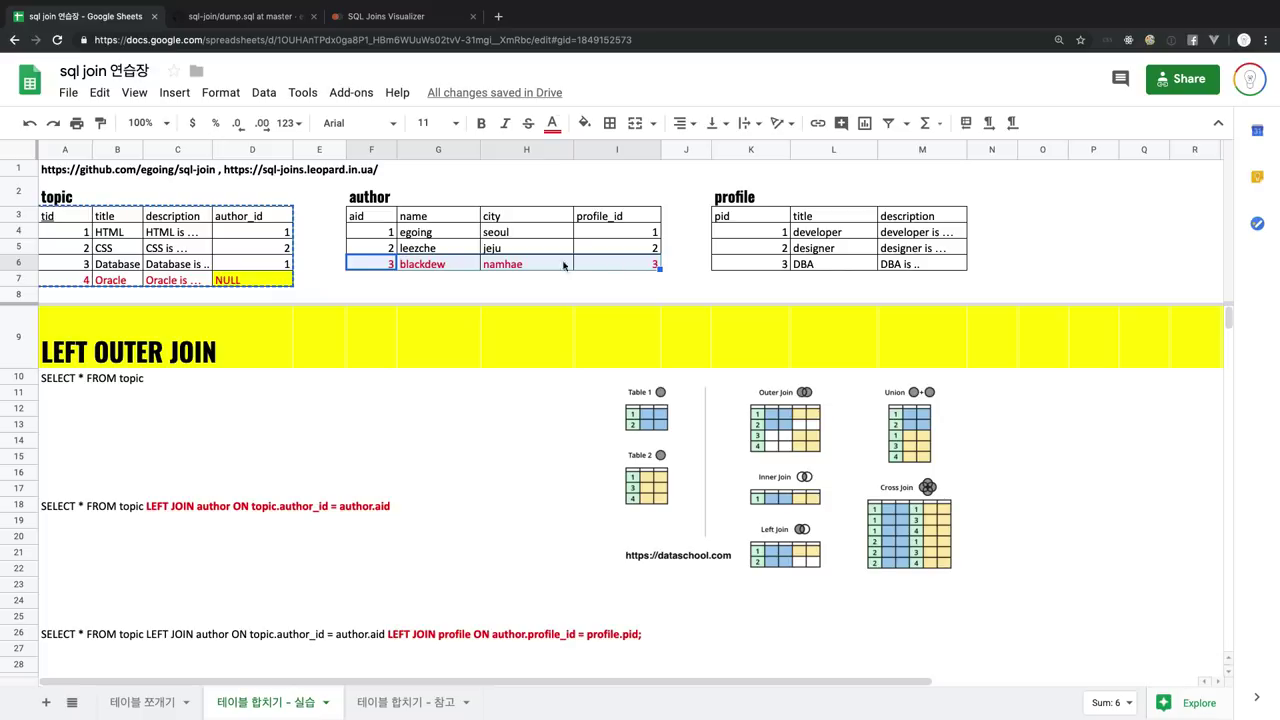
Examine topic's author_id column and the profile table, and compare the Oracle topic row with the third author row
drag(269, 238, 267, 280)
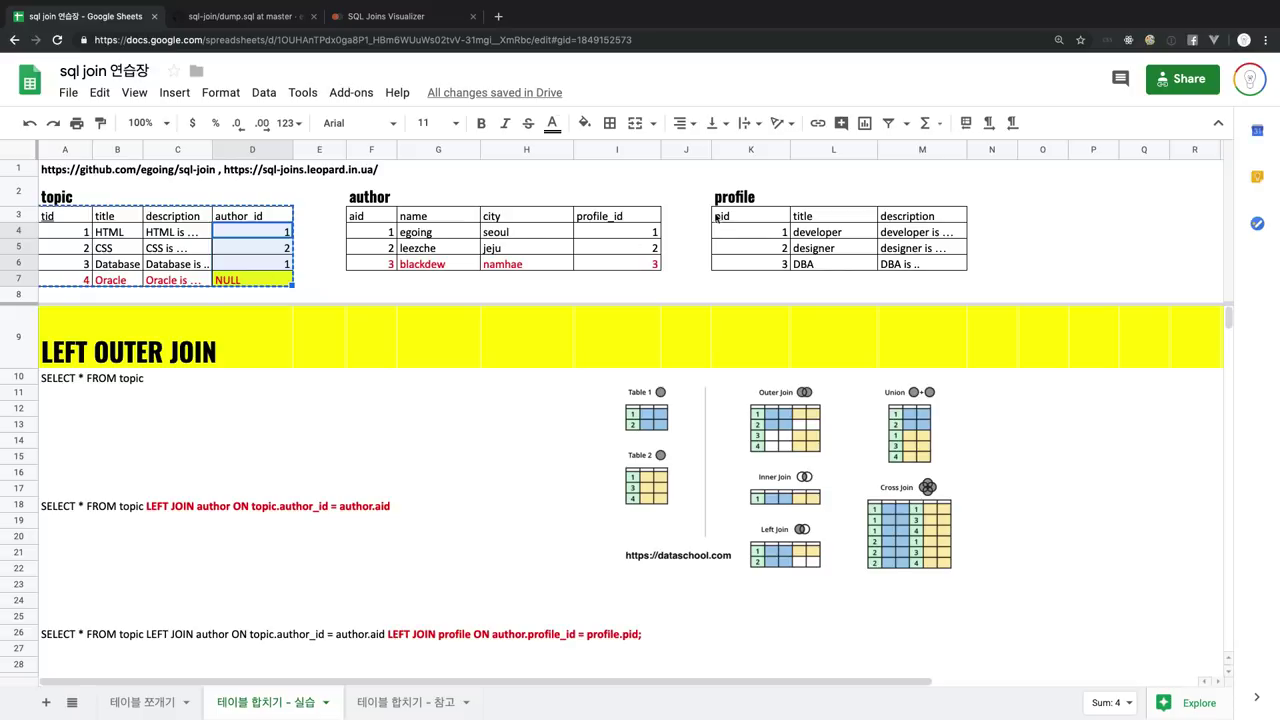
drag(722, 200, 765, 268)
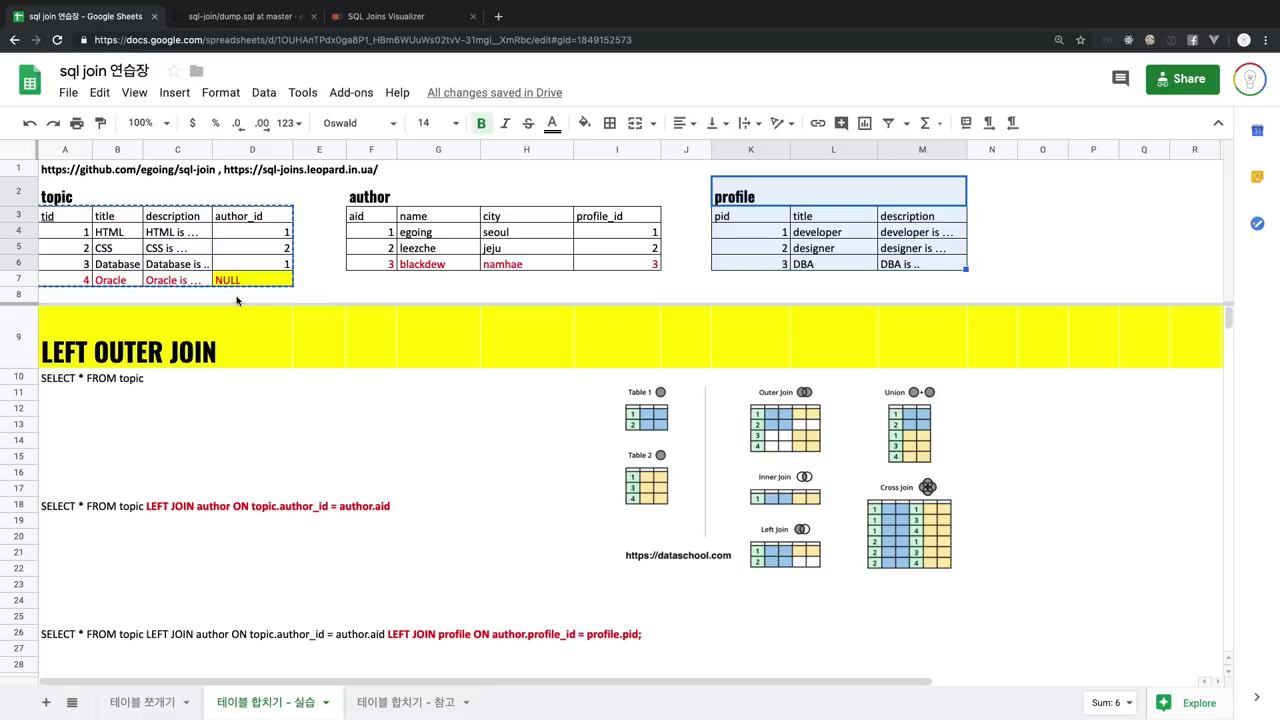
drag(84, 284, 232, 284)
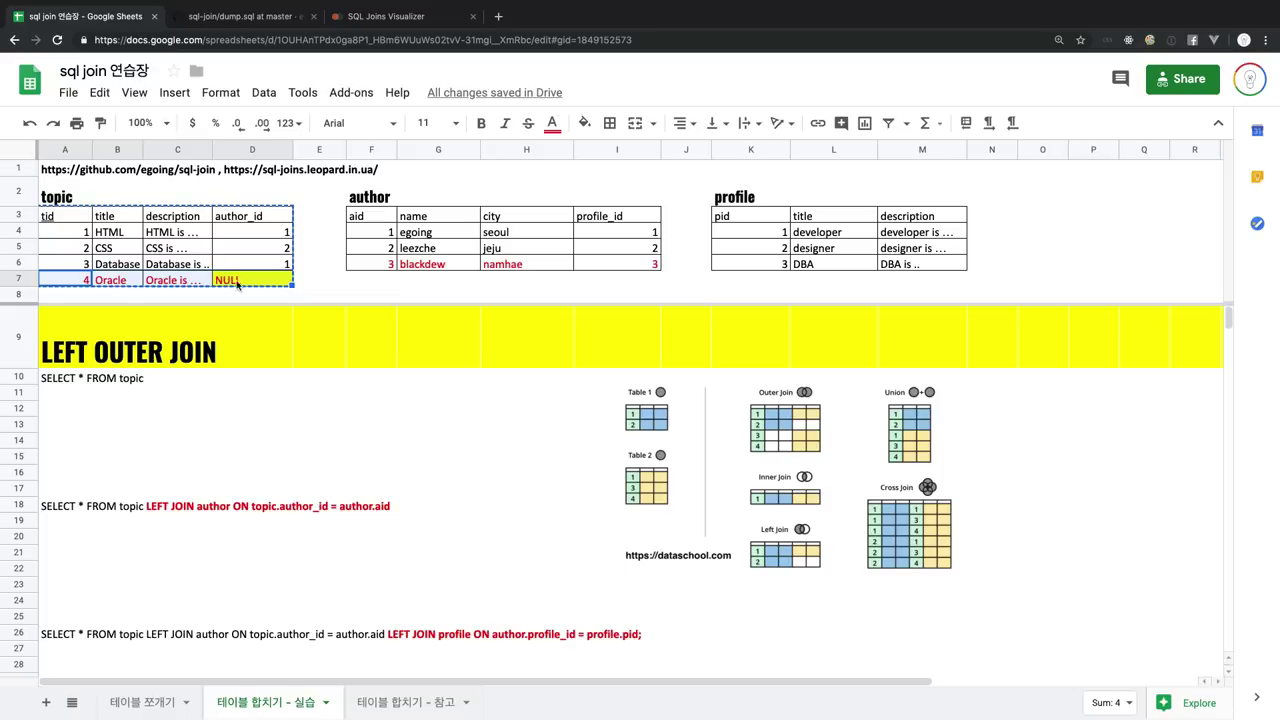
click(394, 266)
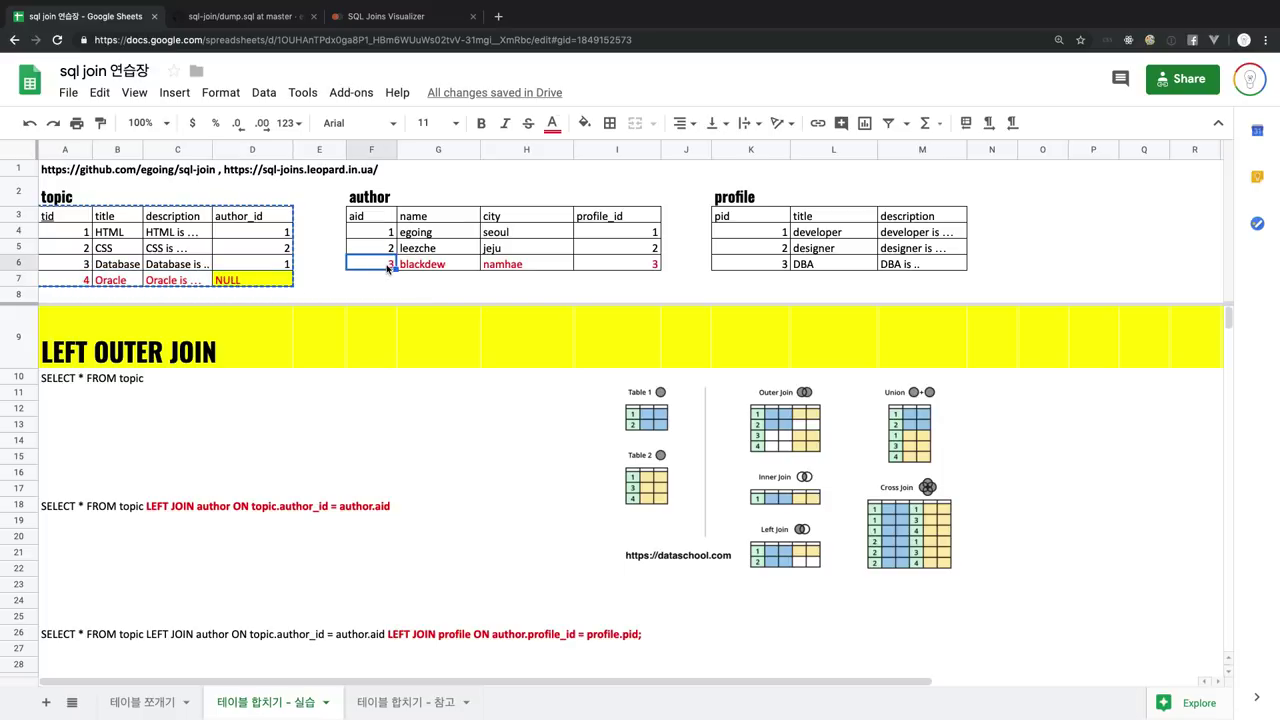
drag(382, 268, 587, 270)
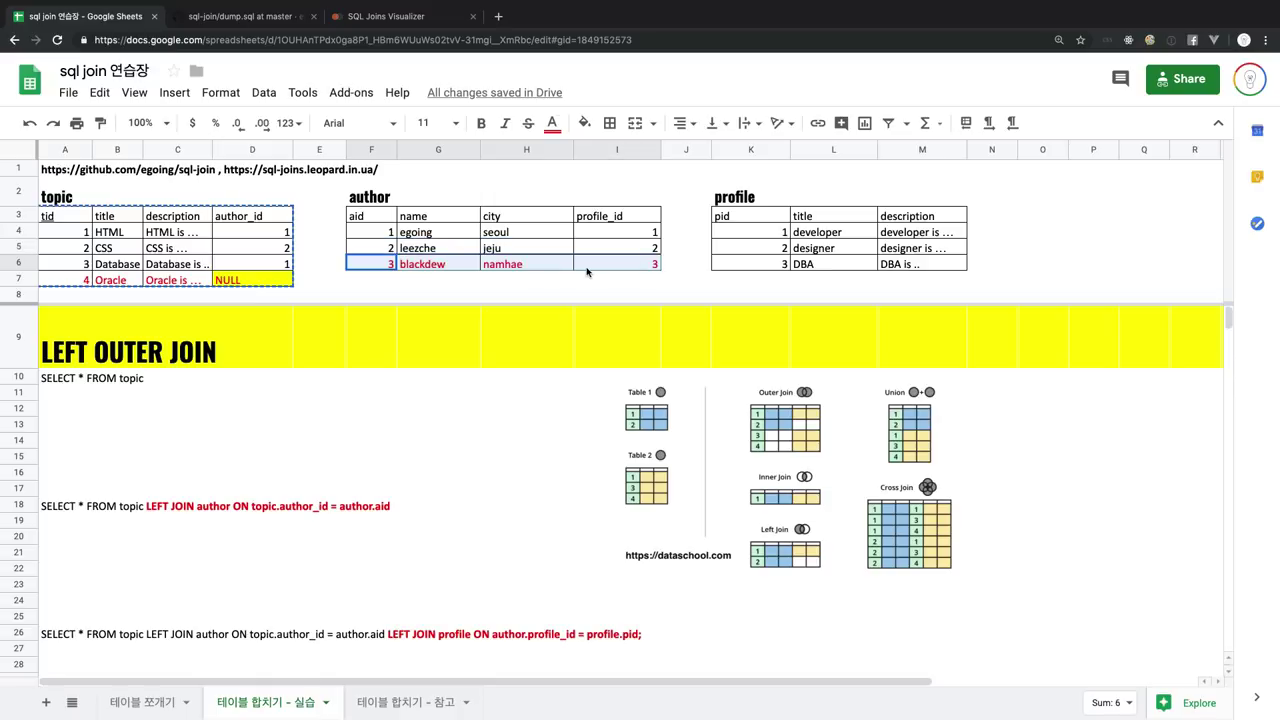
click(176, 282)
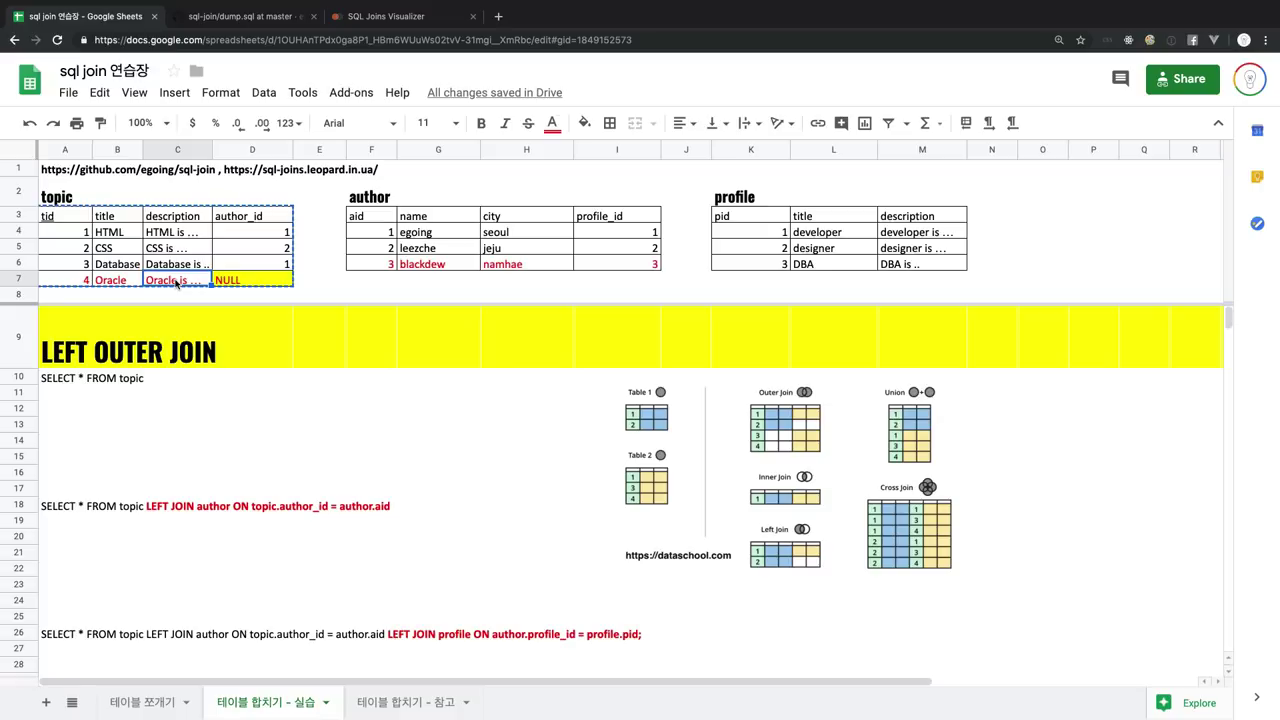
click(173, 330)
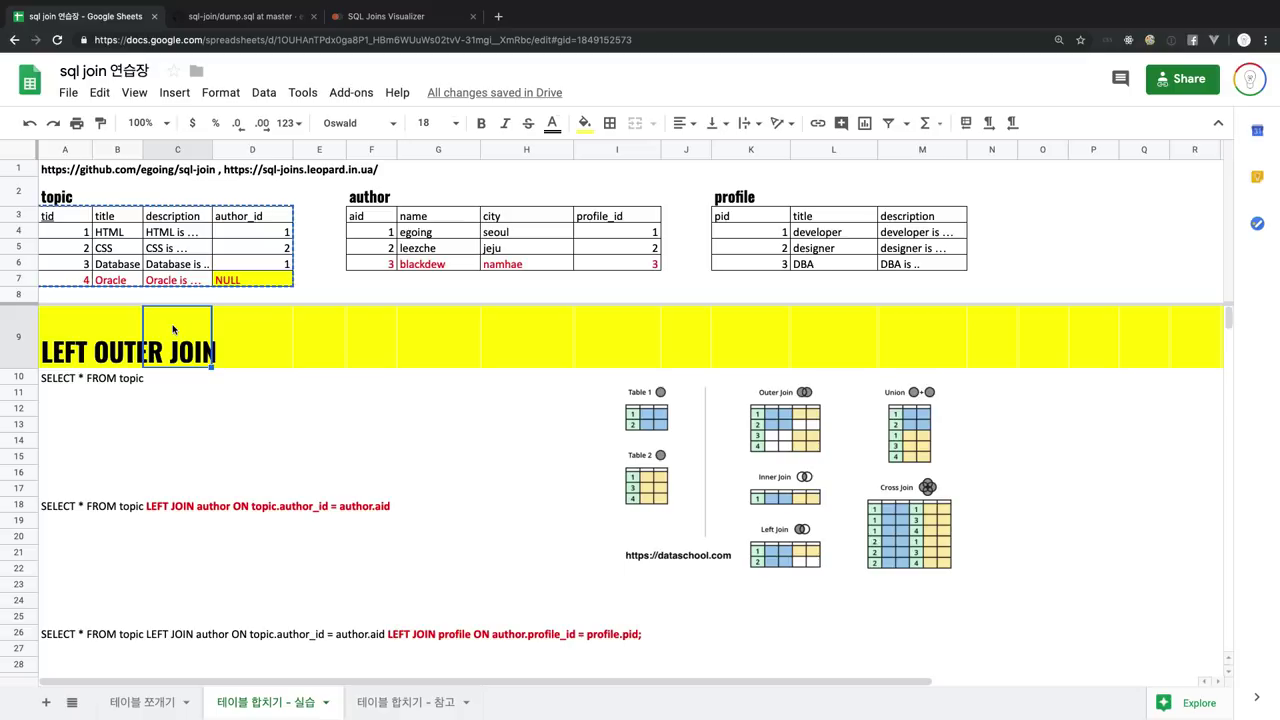
Paste a copy of the topic table (A3:D7) starting at cell A12, beneath the first query in the LEFT OUTER JOIN section
click(58, 385)
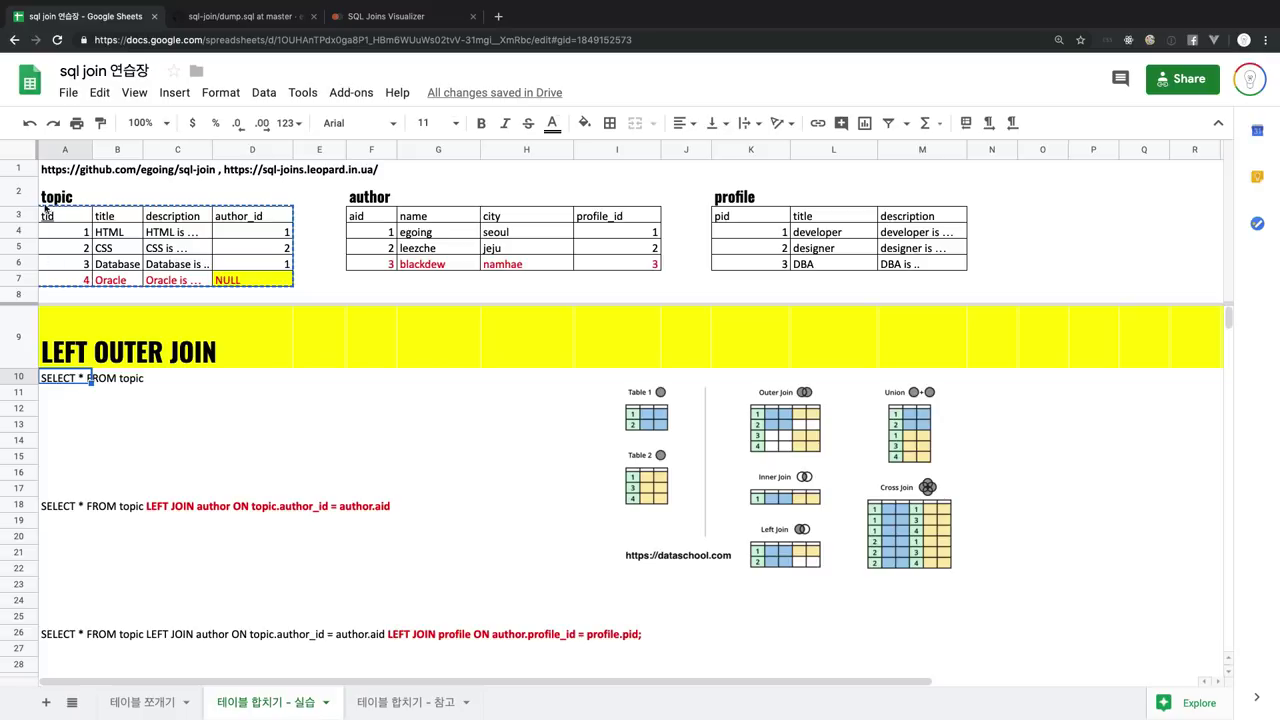
drag(52, 216, 260, 283)
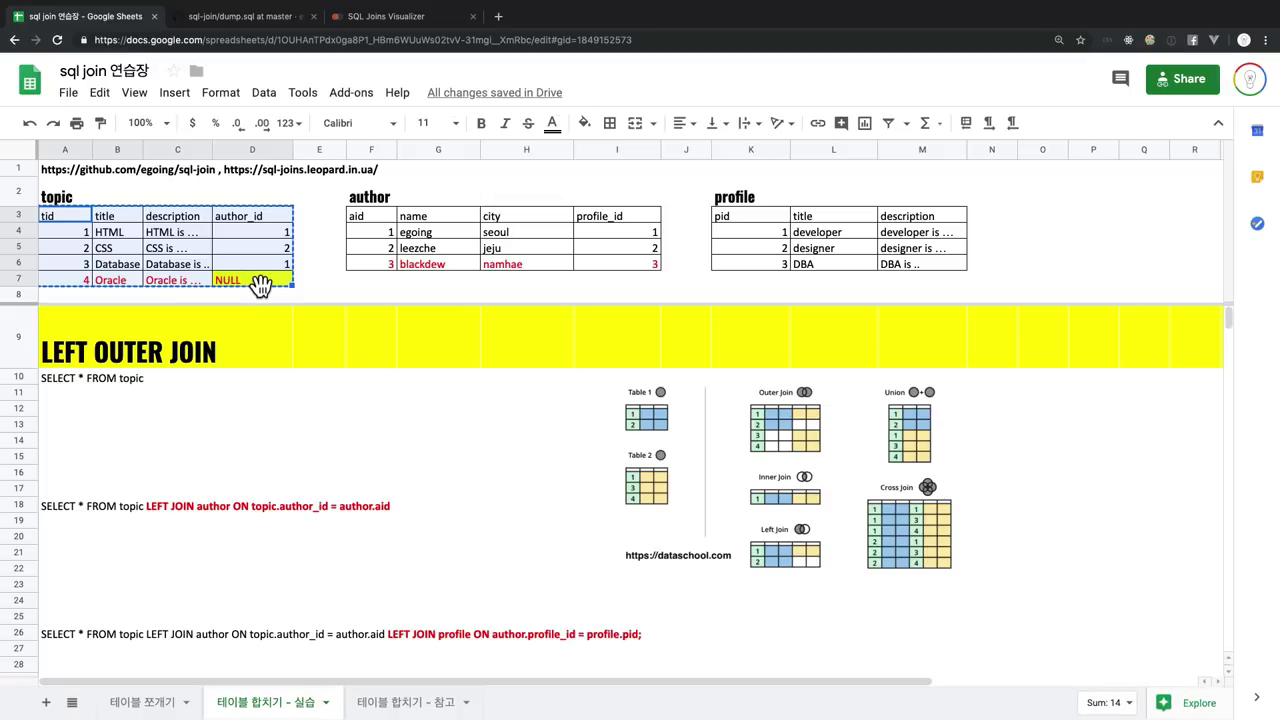
click(65, 396)
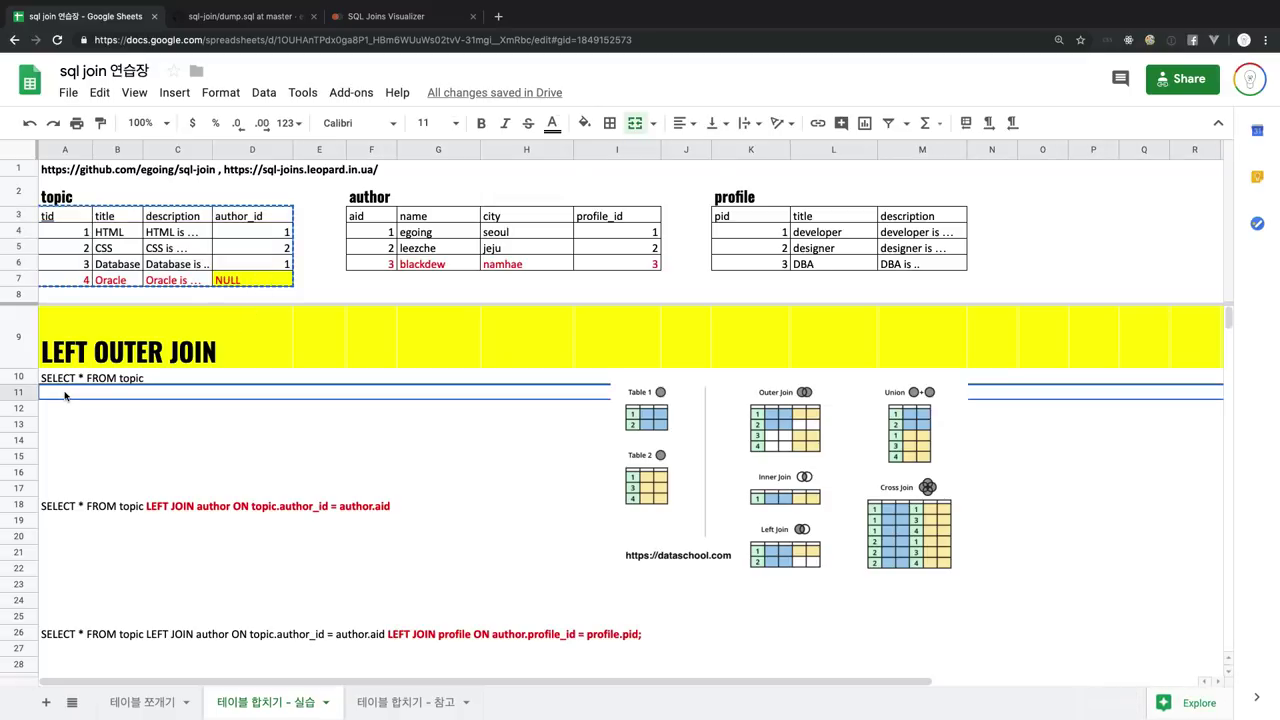
click(60, 415)
key(super+v)
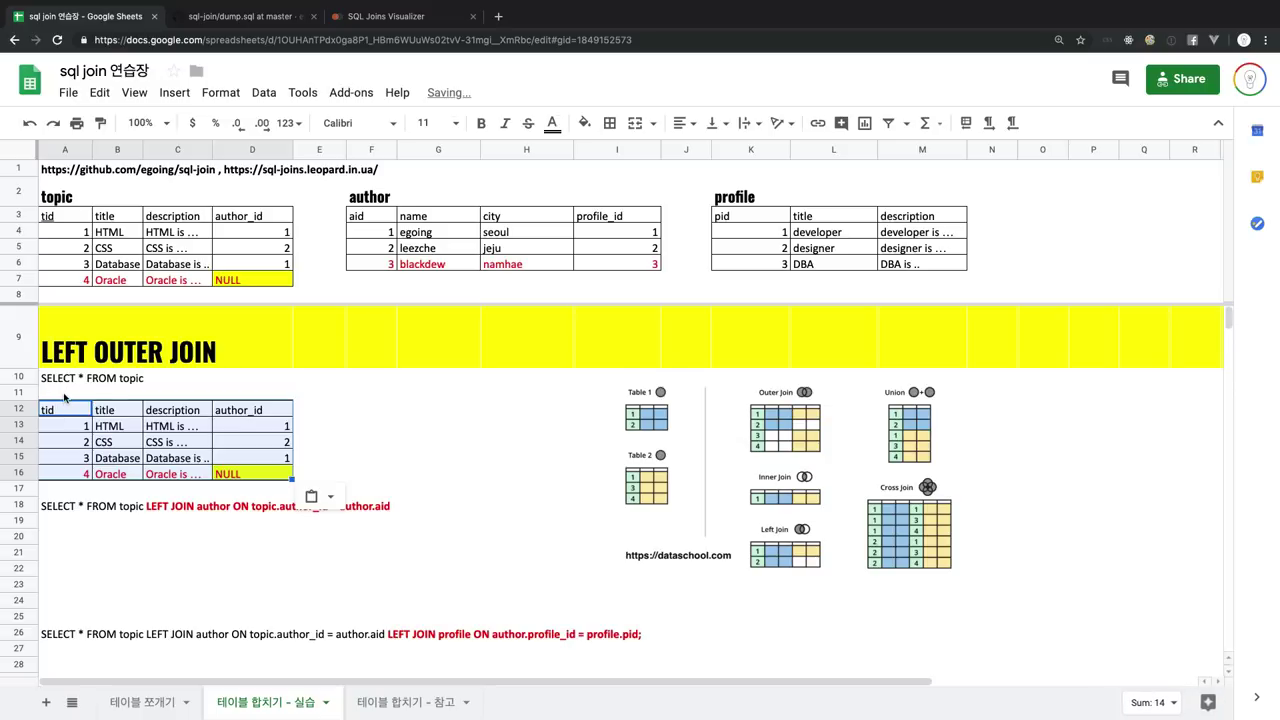
Enter the query text "SELECT * FROM topic" in row 11, directly above the pasted topic table
click(64, 397)
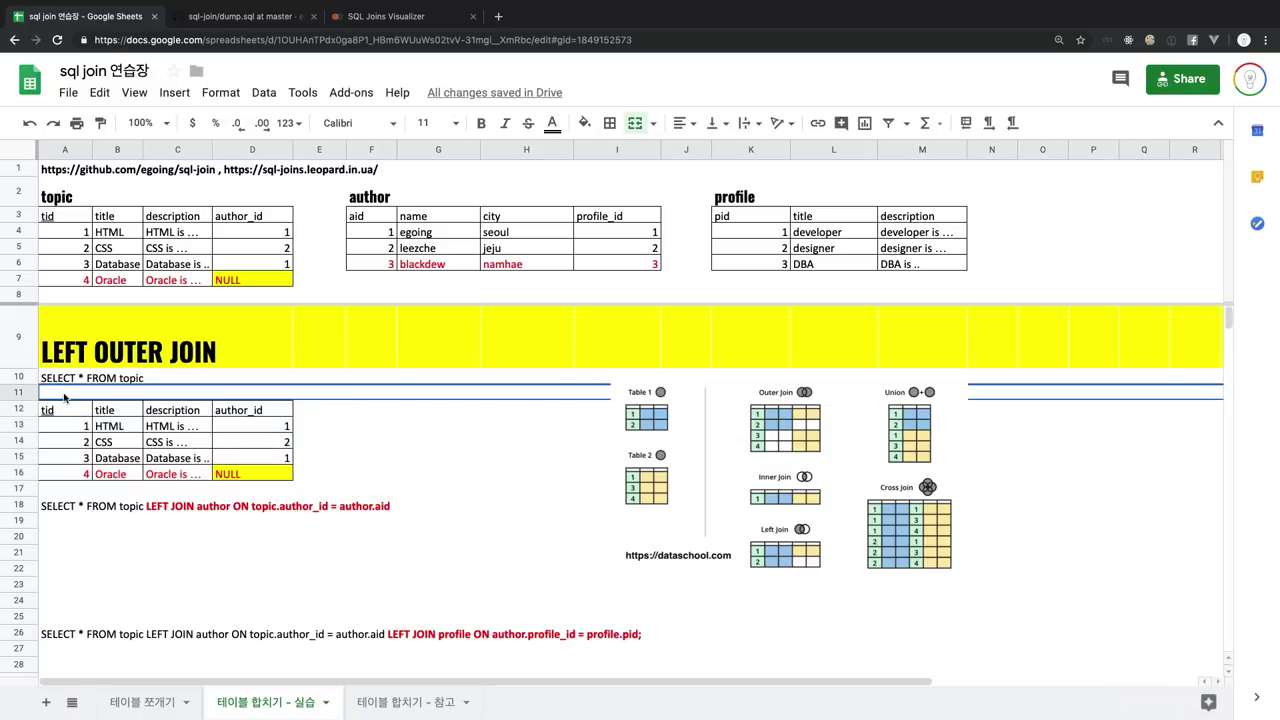
text(ㄴ디)
key(BackSpace)
key(BackSpace)
key(BackSpace)
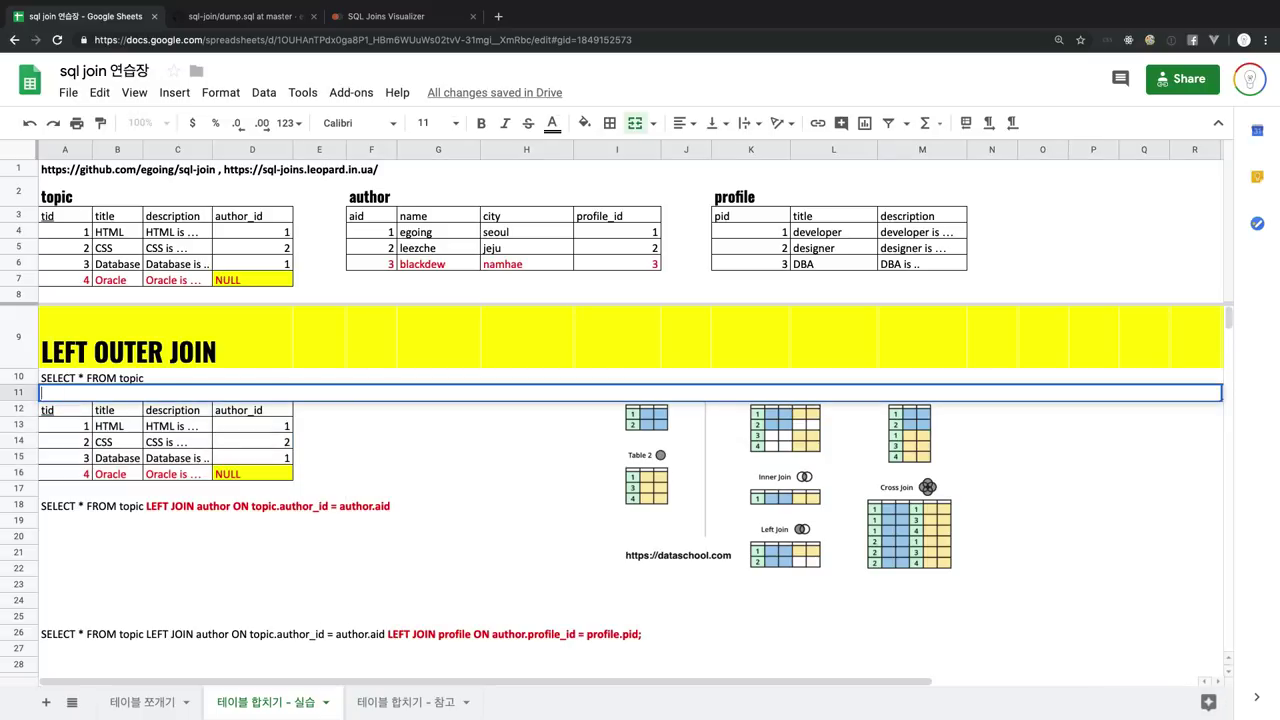
text(SELECT *)
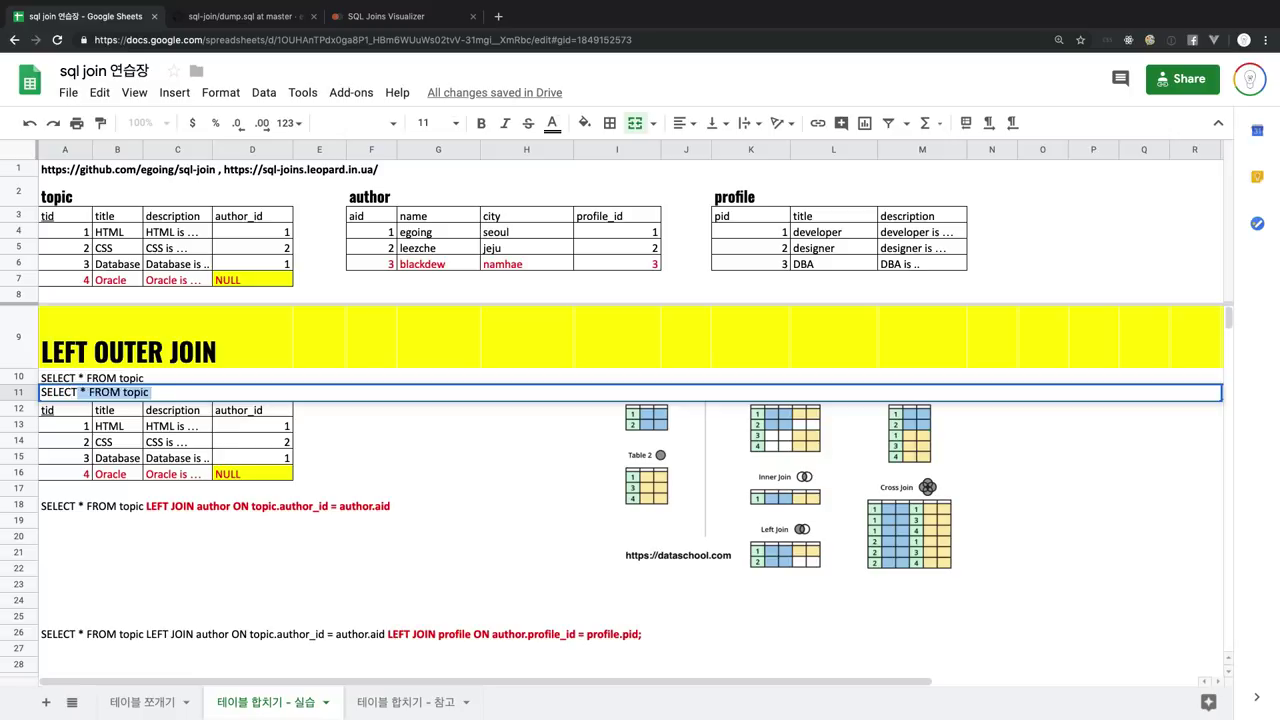
text( FROM topic)
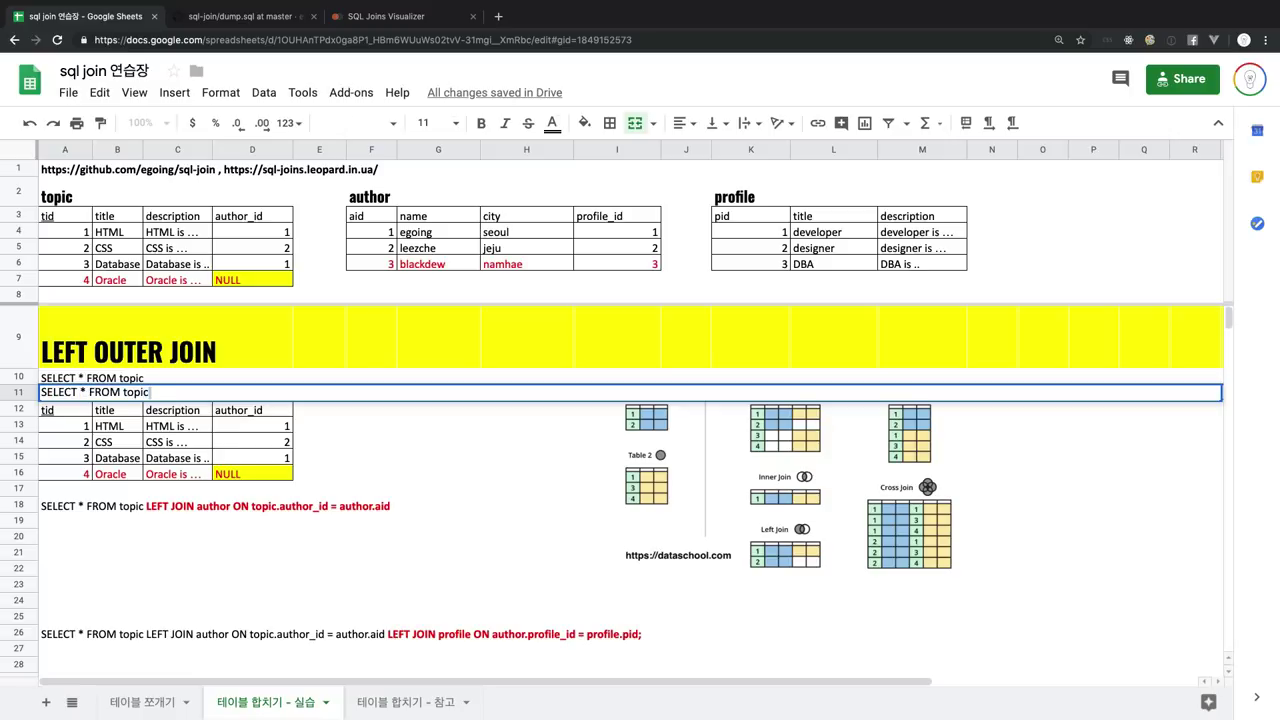
key(Return)
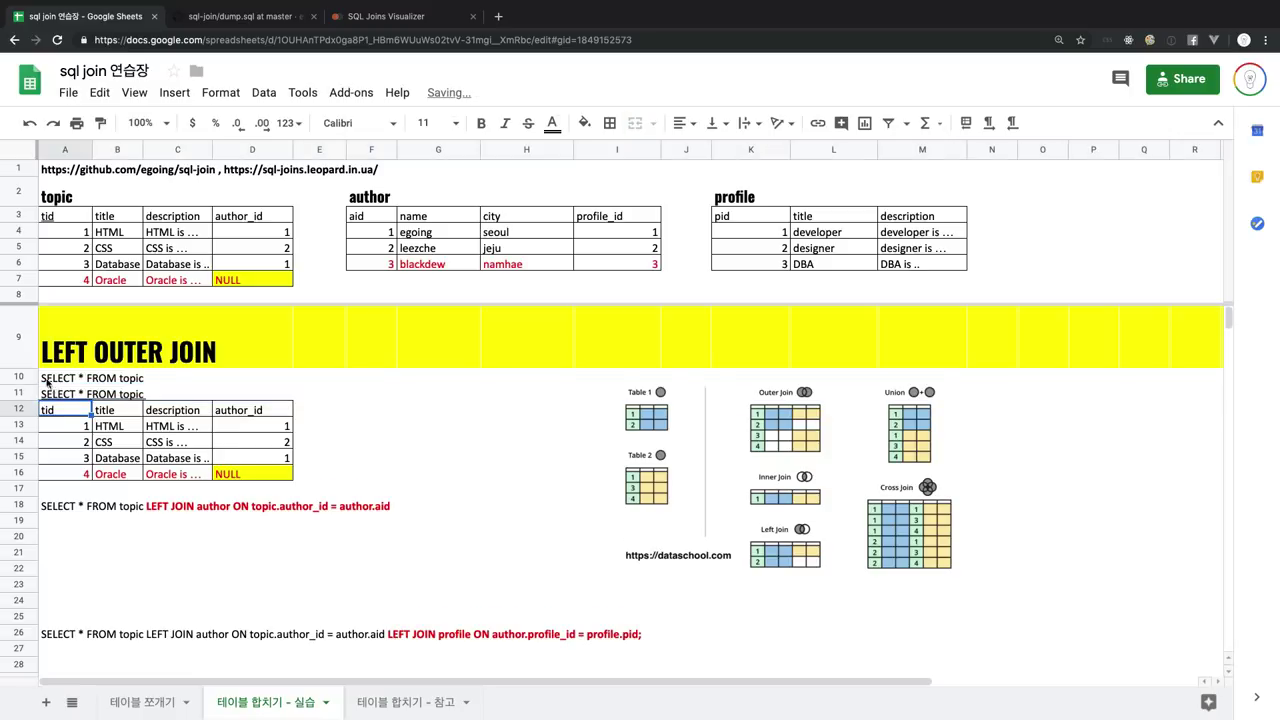
Review the query and its result table, relating the HTML row's author_id to the matching name and city in the author table
click(73, 398)
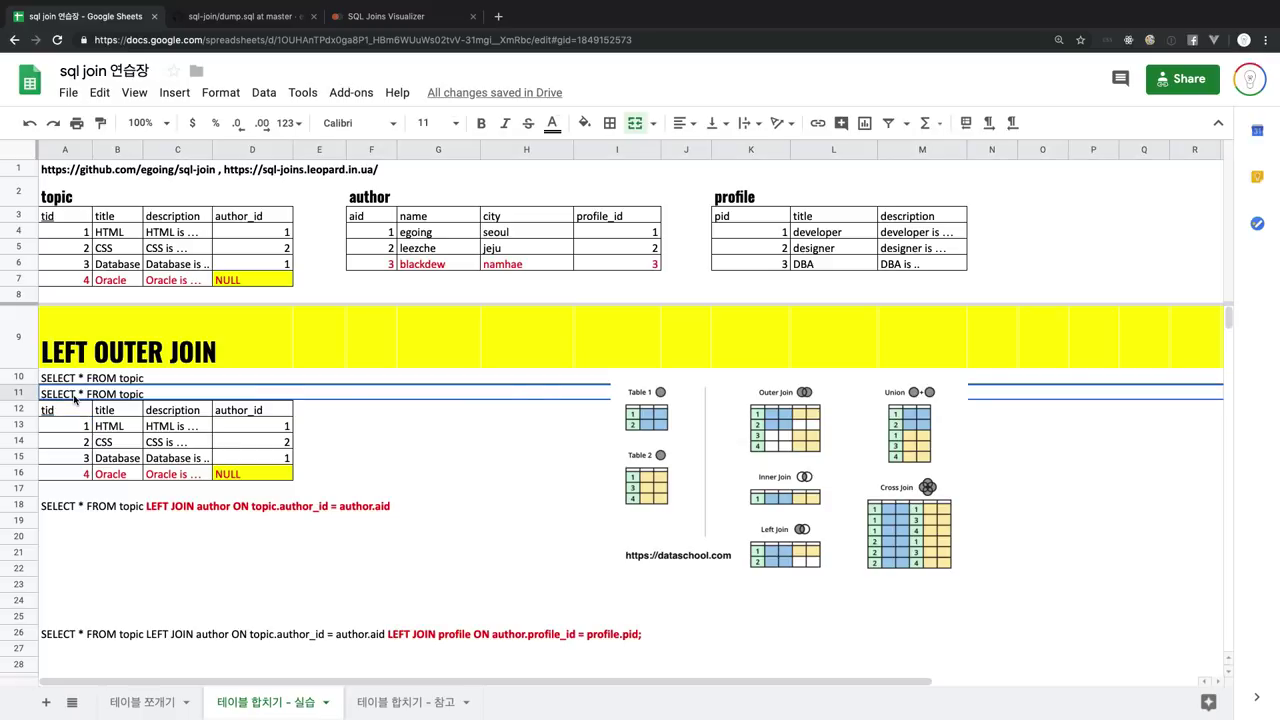
drag(63, 416, 273, 477)
click(268, 427)
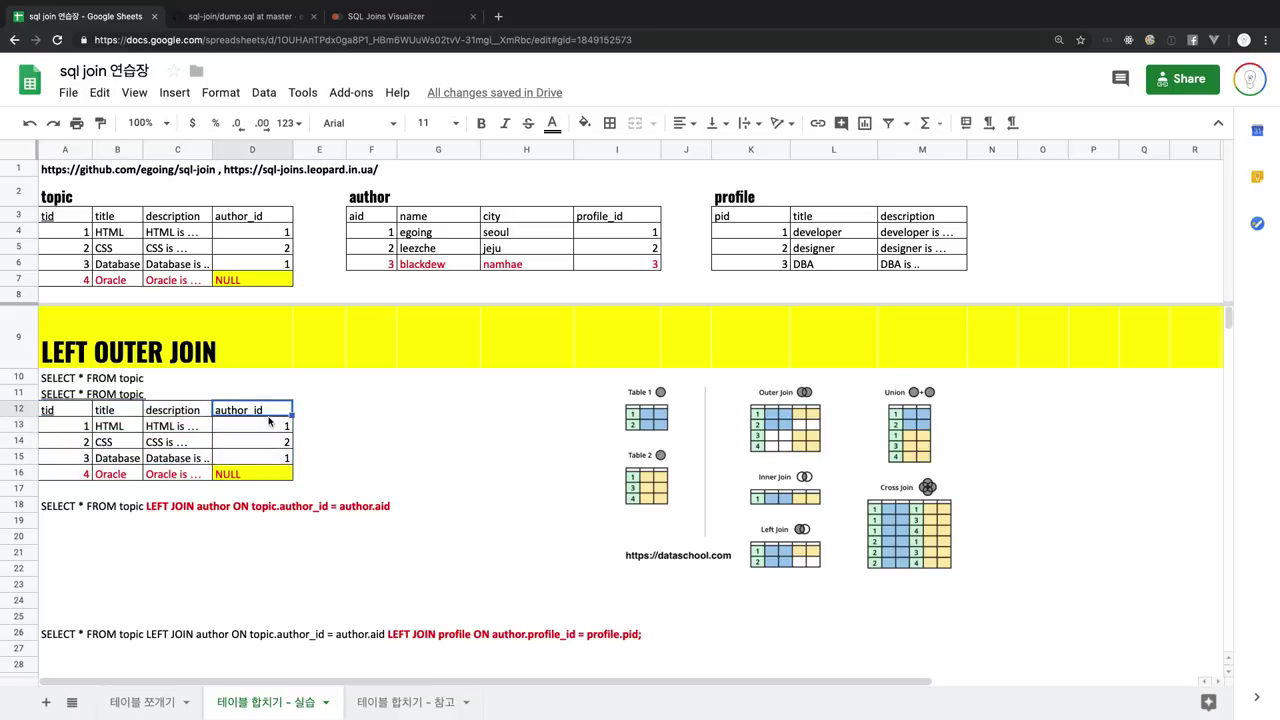
drag(268, 427, 269, 448)
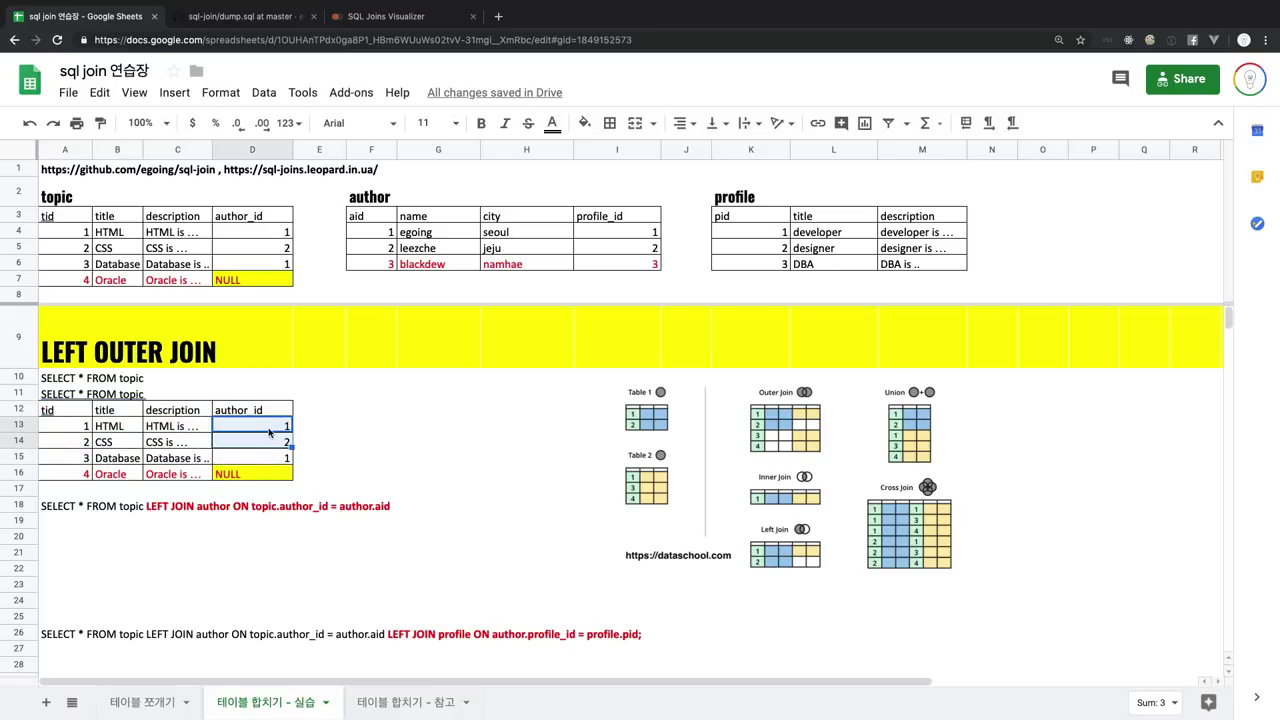
click(269, 430)
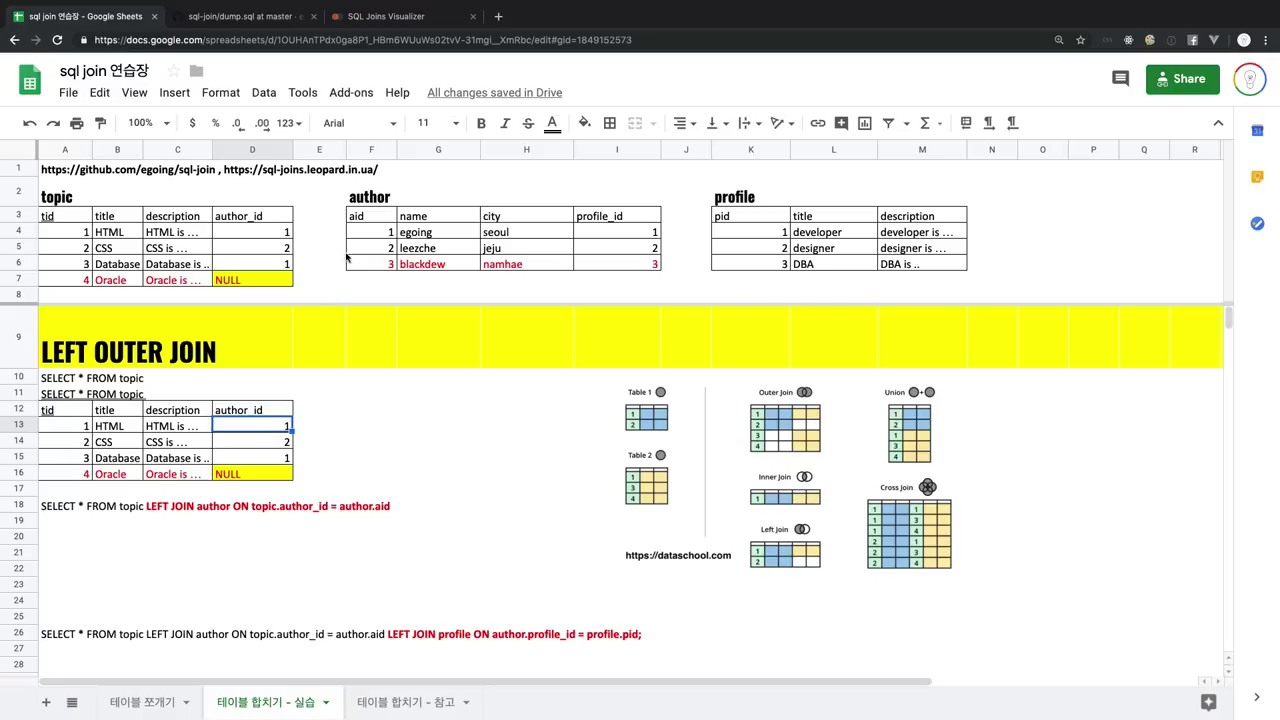
drag(411, 235, 516, 233)
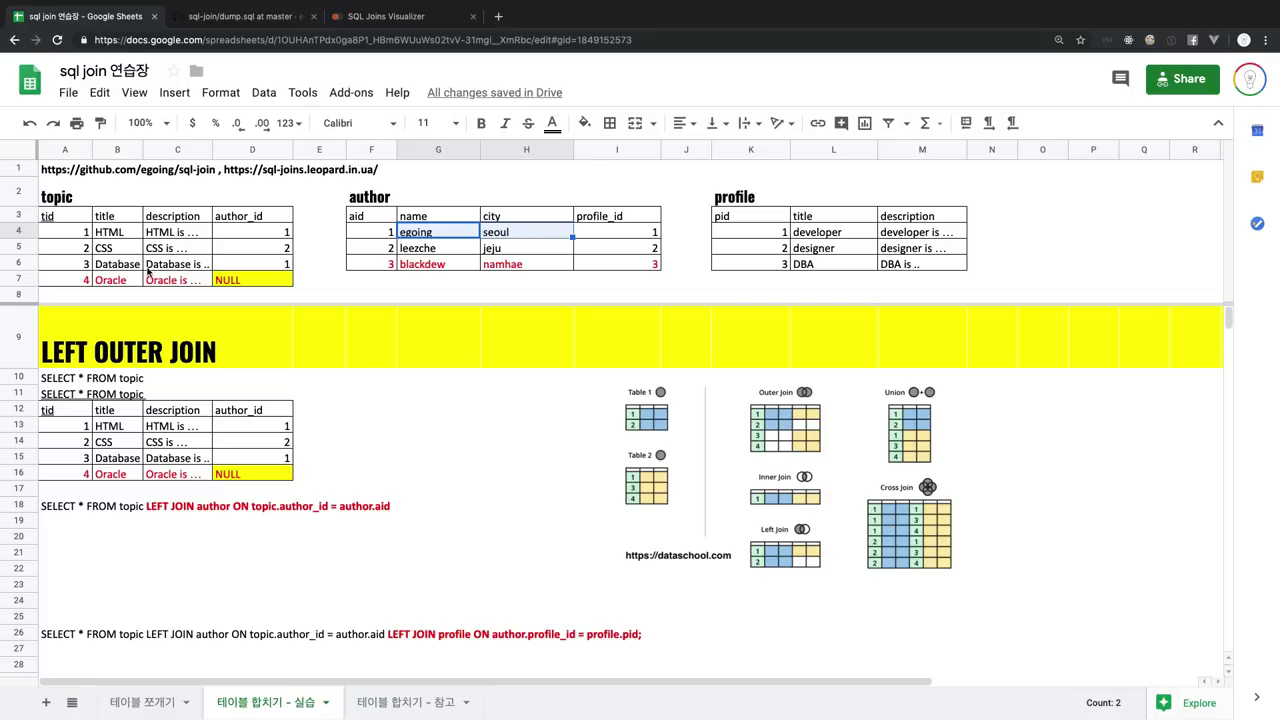
Compare the separate topic and author tables with the unsplit topic table on the 테이블 쪼개기 sheet, and return to 테이블 합치기 - 실습
click(62, 199)
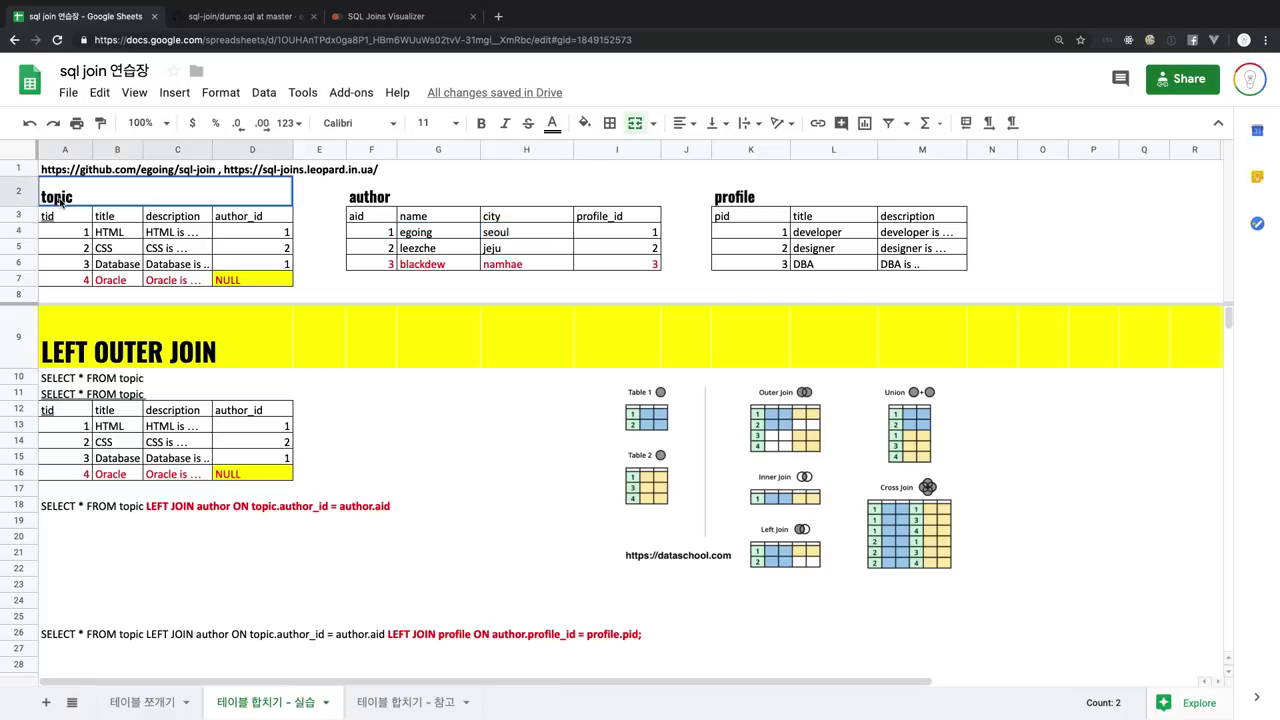
click(406, 206)
click(150, 704)
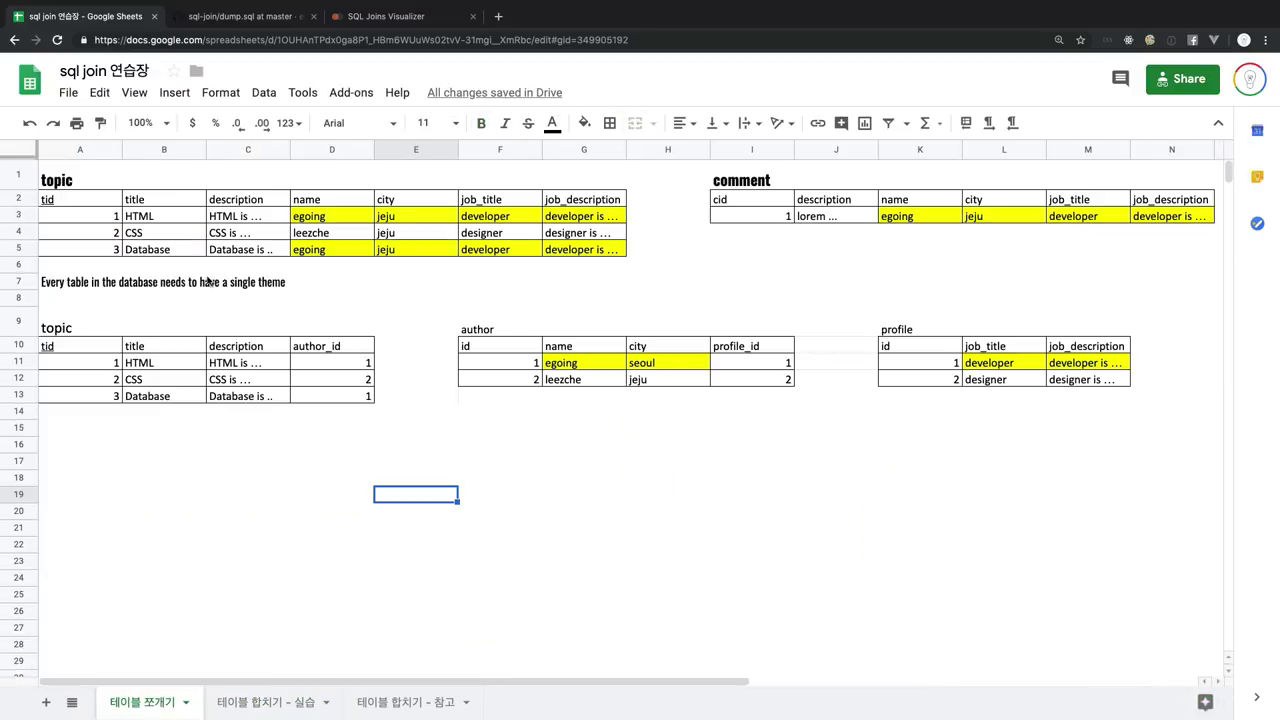
drag(62, 204, 598, 252)
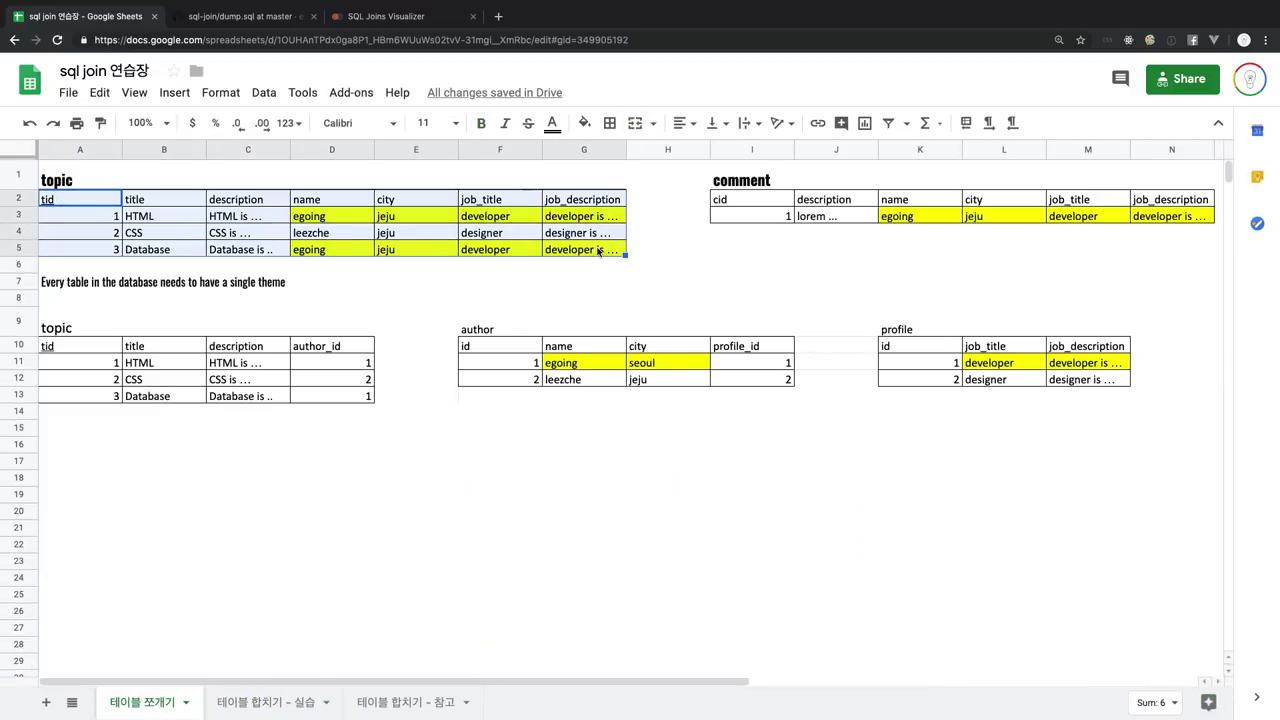
click(306, 702)
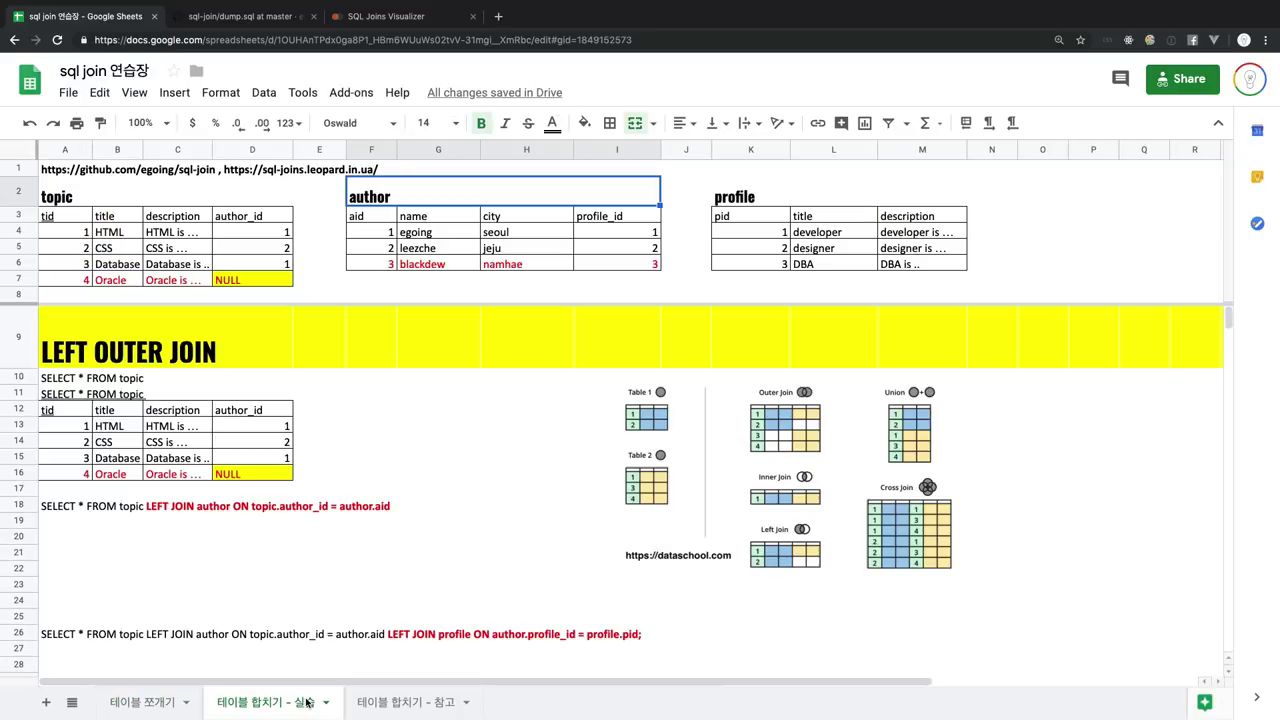
Enter the query text "SELECT * FROM topic LEFT JOIN author ON topic.author_id = author.aid" in row 19
click(70, 527)
key(shift+space)
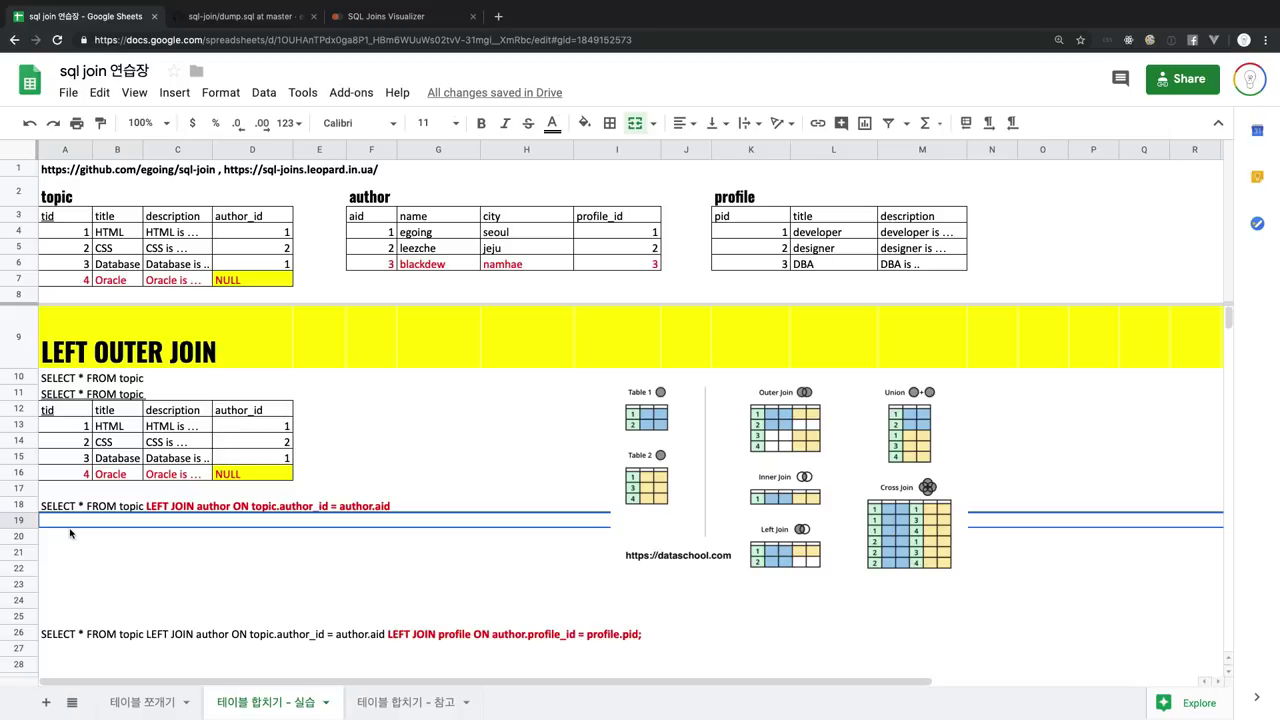
click(67, 536)
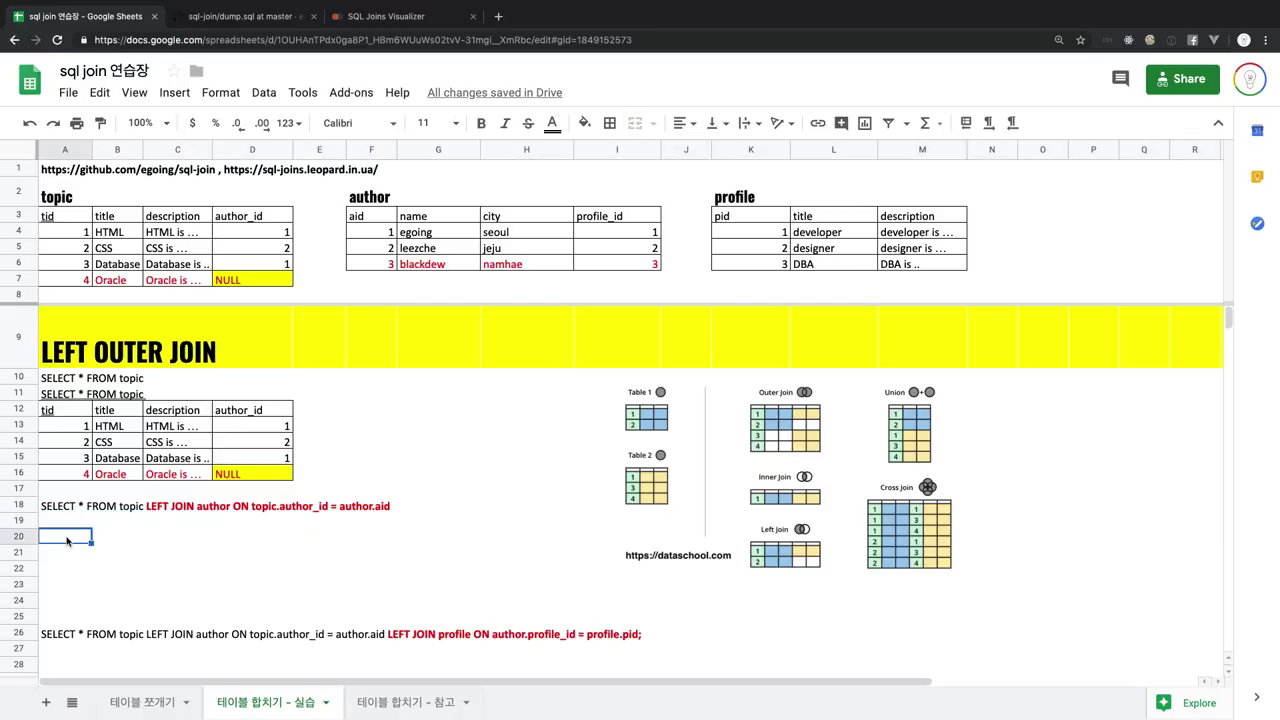
click(70, 527)
key(shift+space)
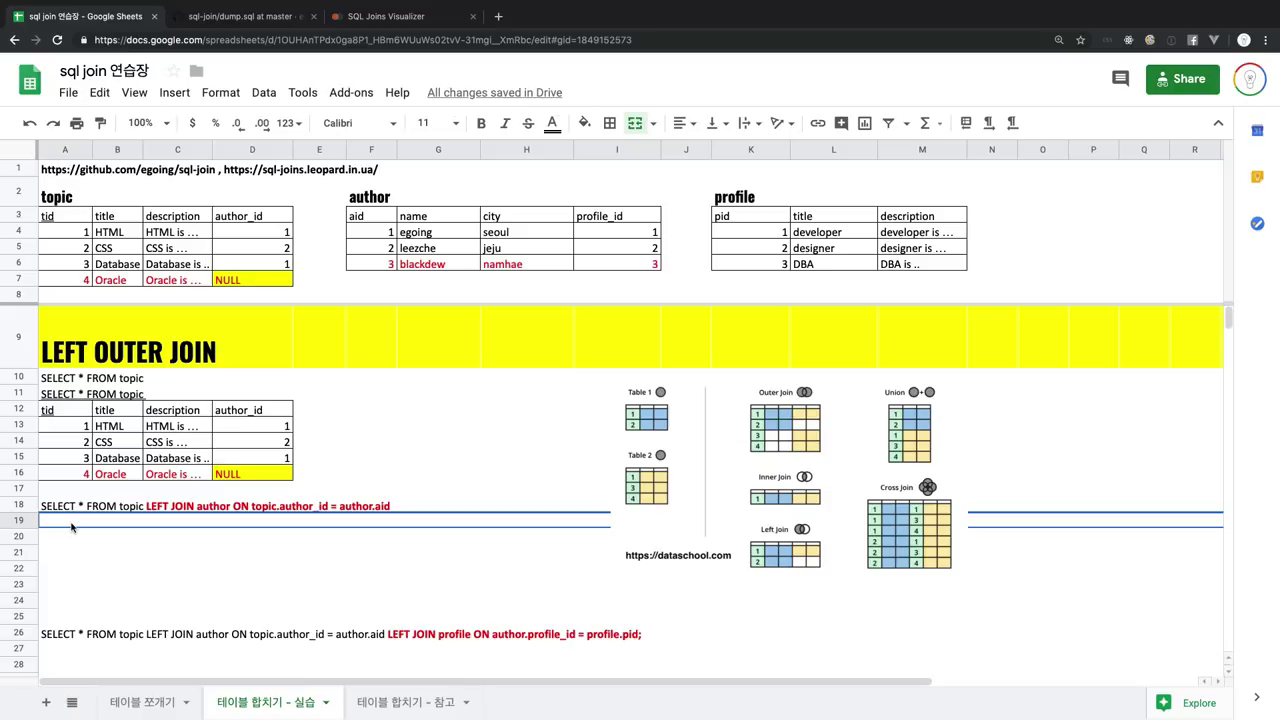
text(SELECT * )
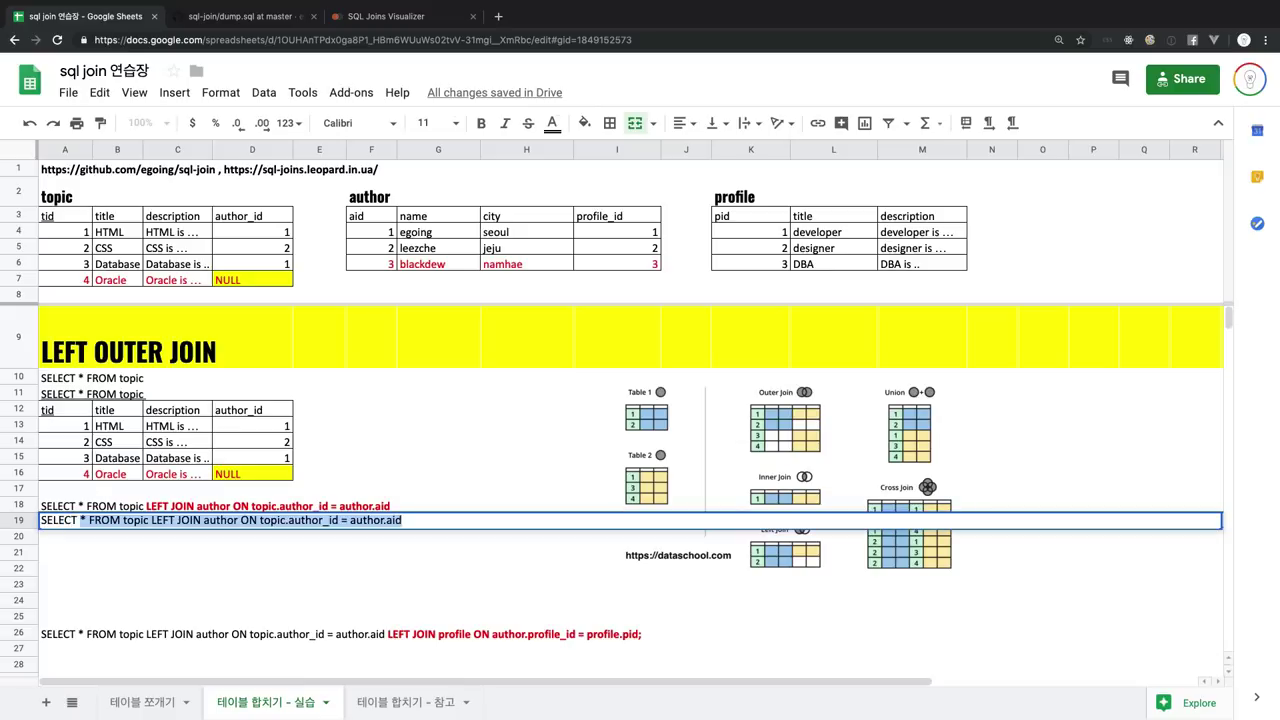
text(FROM topic)
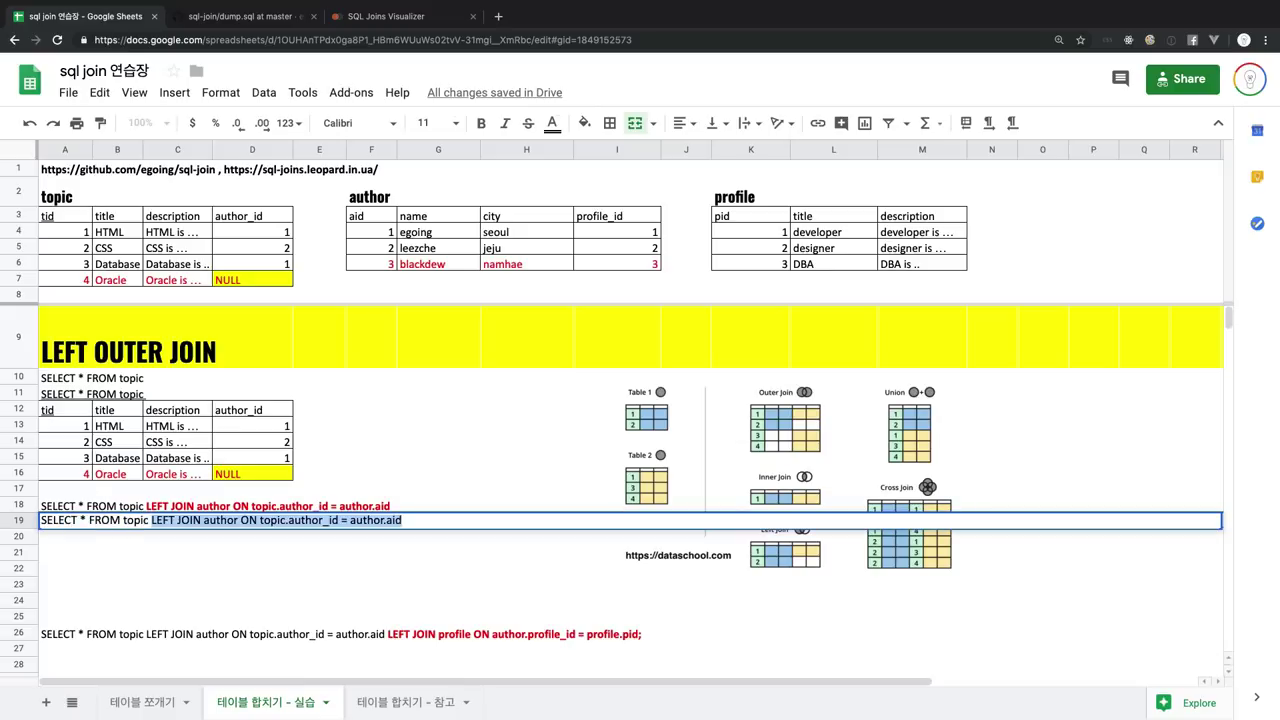
key(BackSpace)
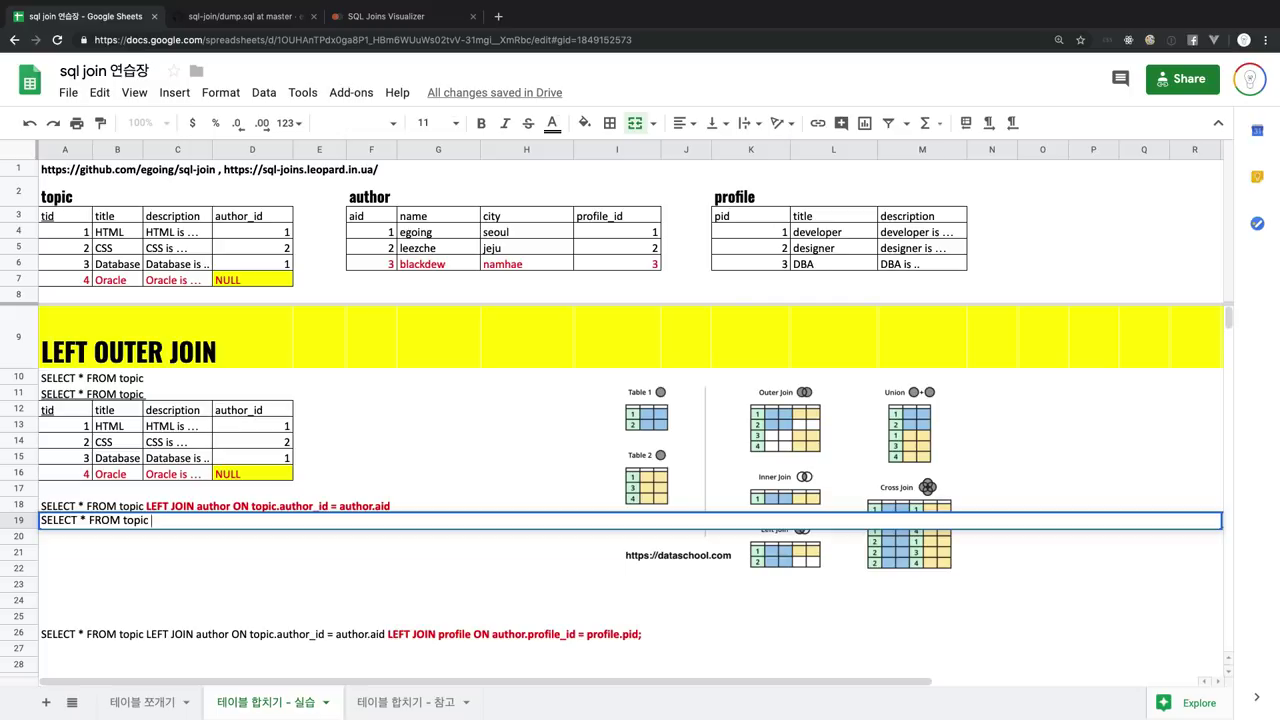
text(LEFT JOIN )
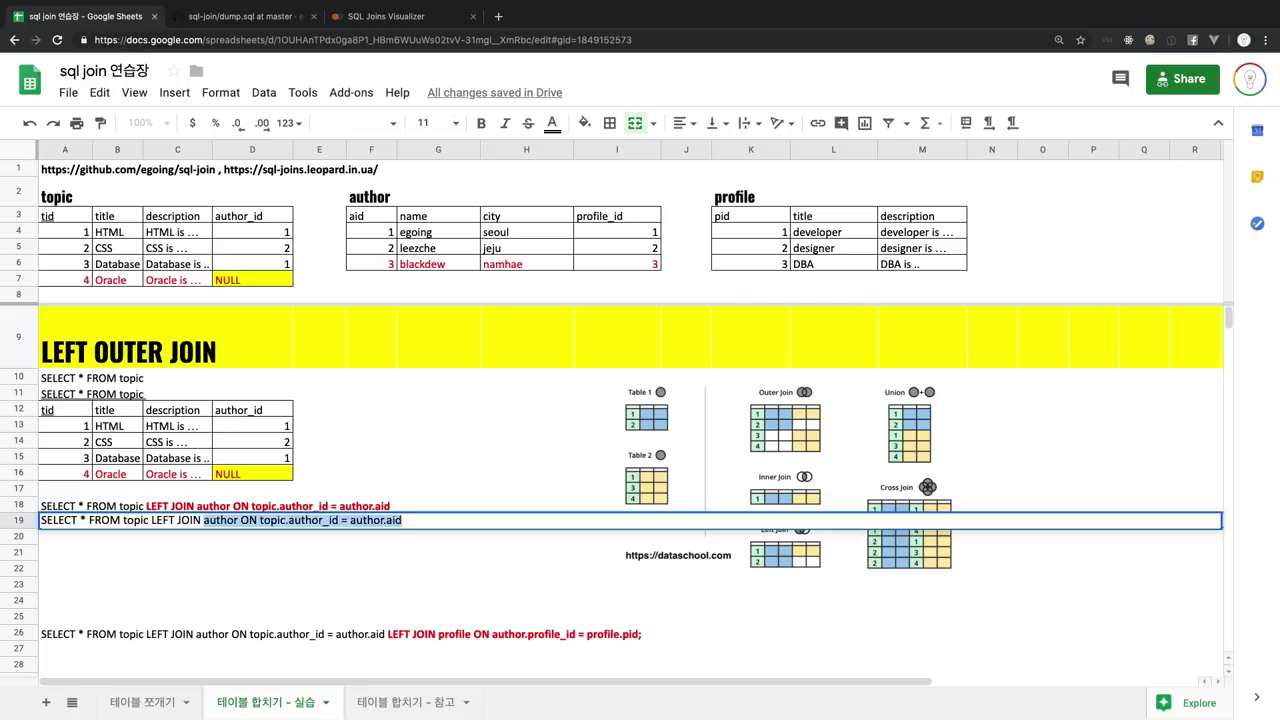
text(author)
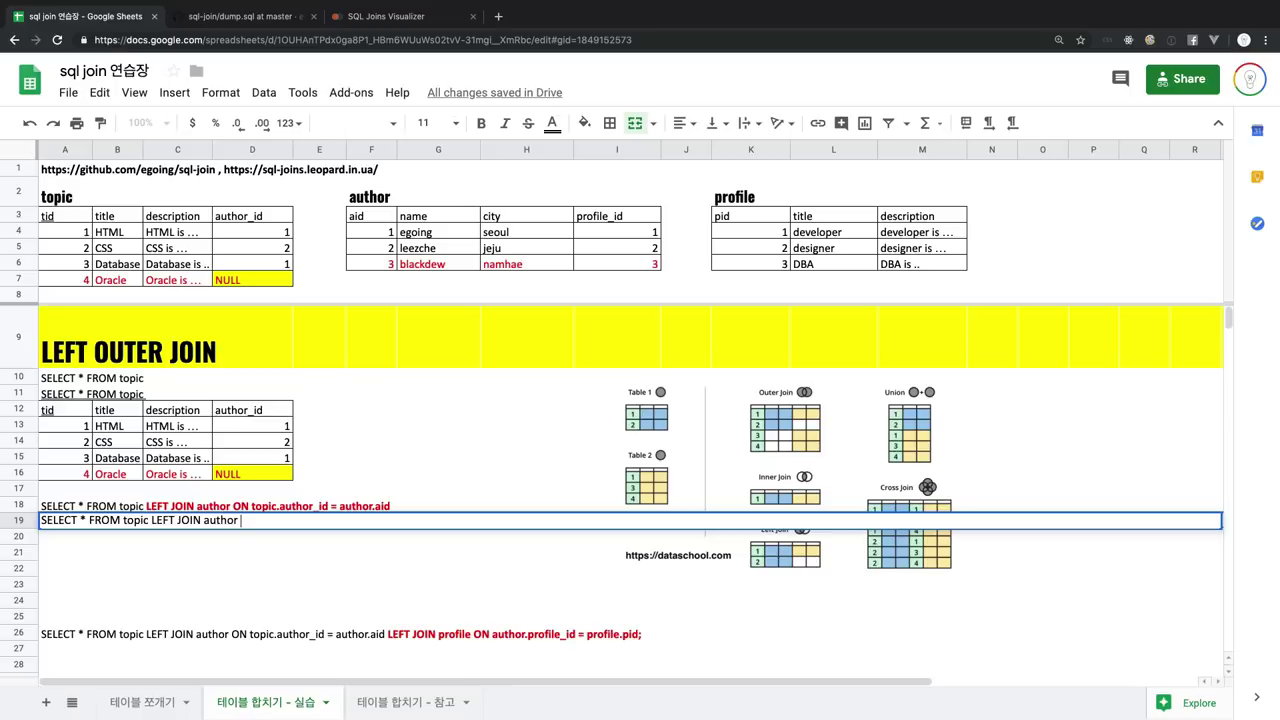
text(ON )
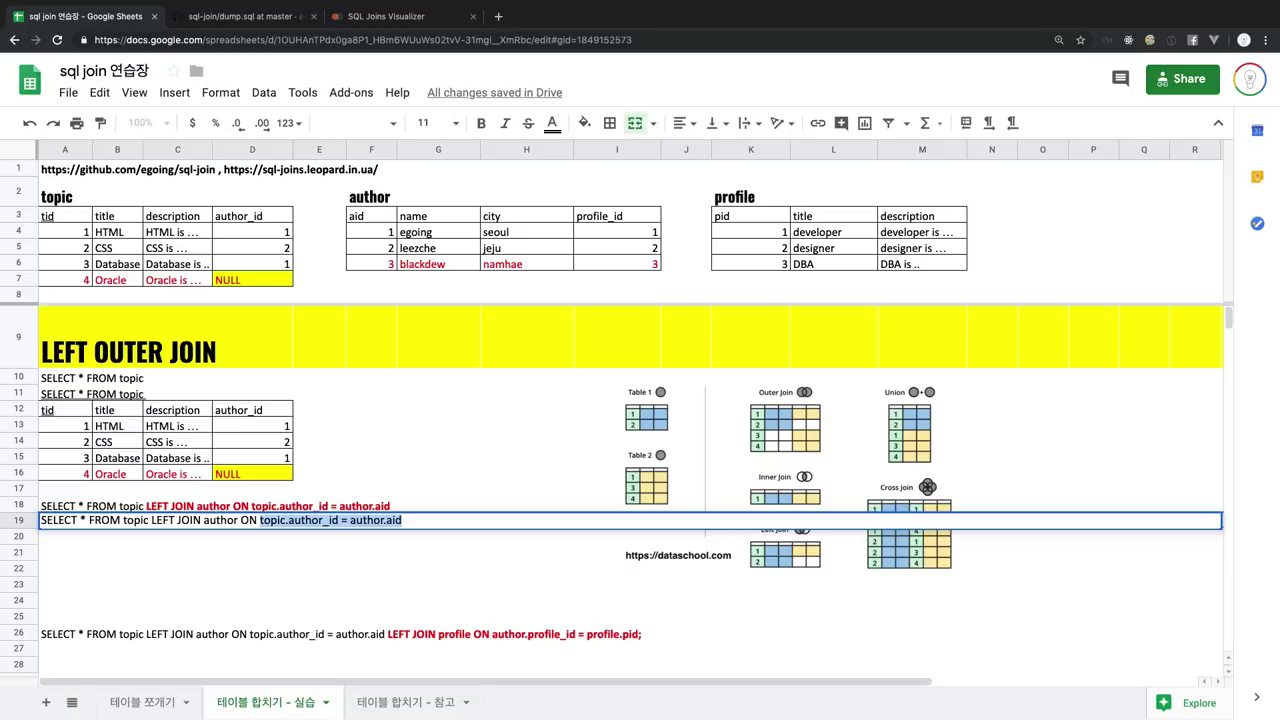
text(topic.author)
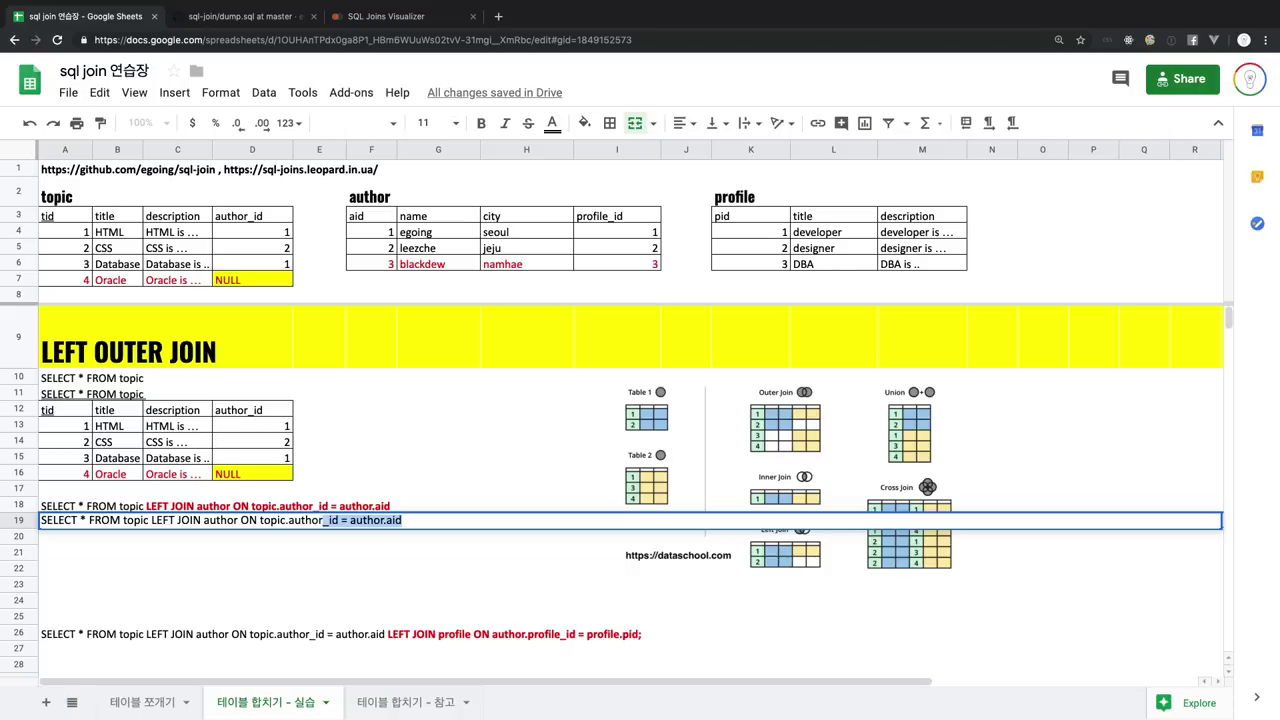
text(_id = aut)
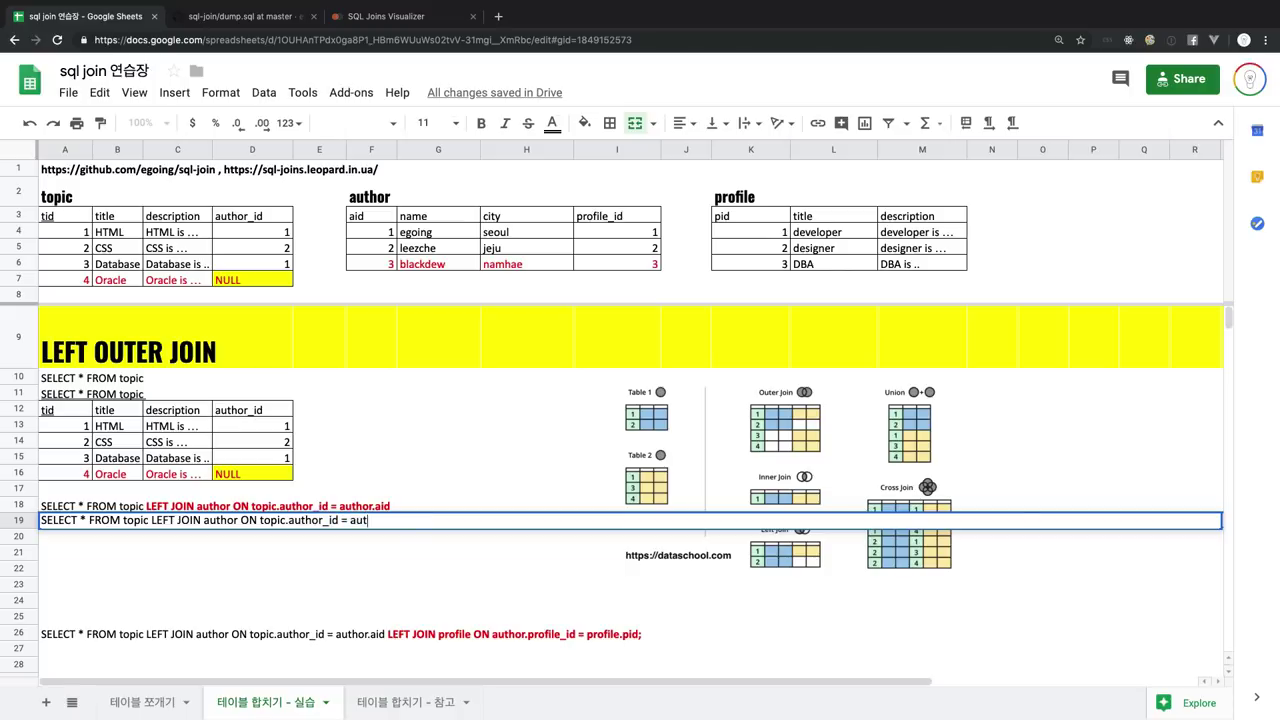
text(hor.aid)
key(Return)
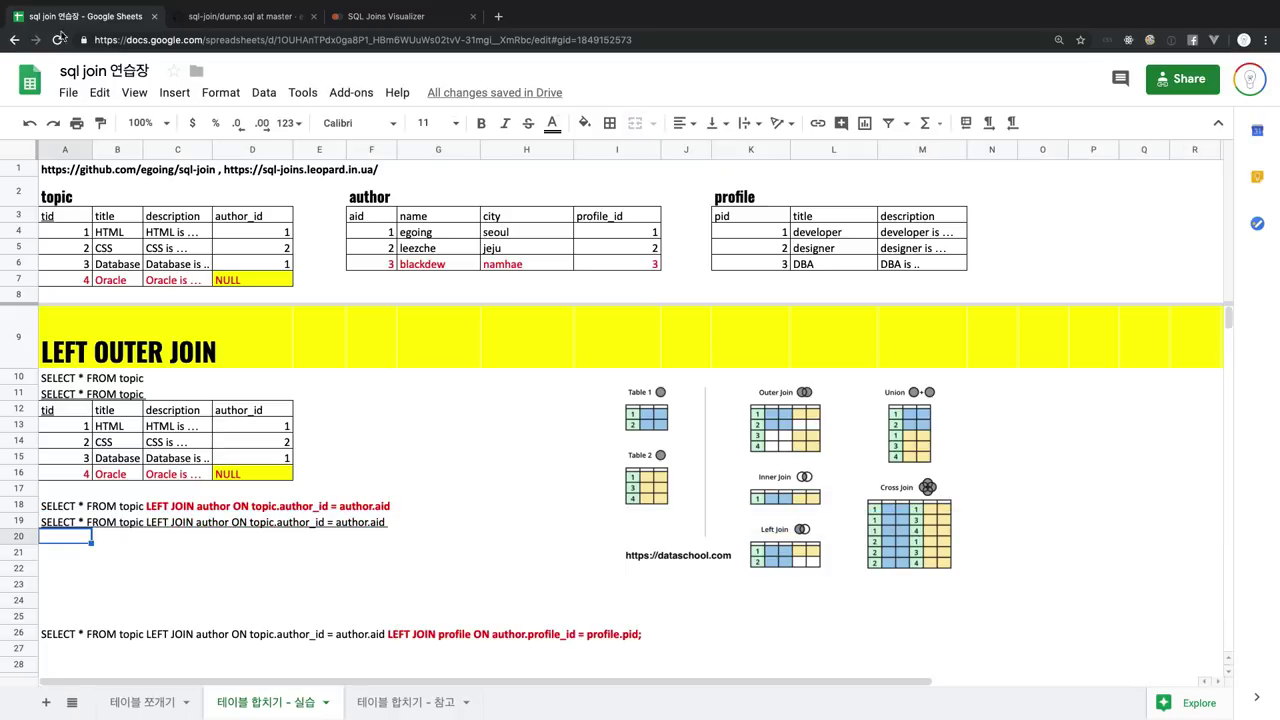
Copy the topic table (A3:D7) and paste it starting at cell A20, beneath the LEFT JOIN author query
click(74, 222)
drag(74, 222, 272, 282)
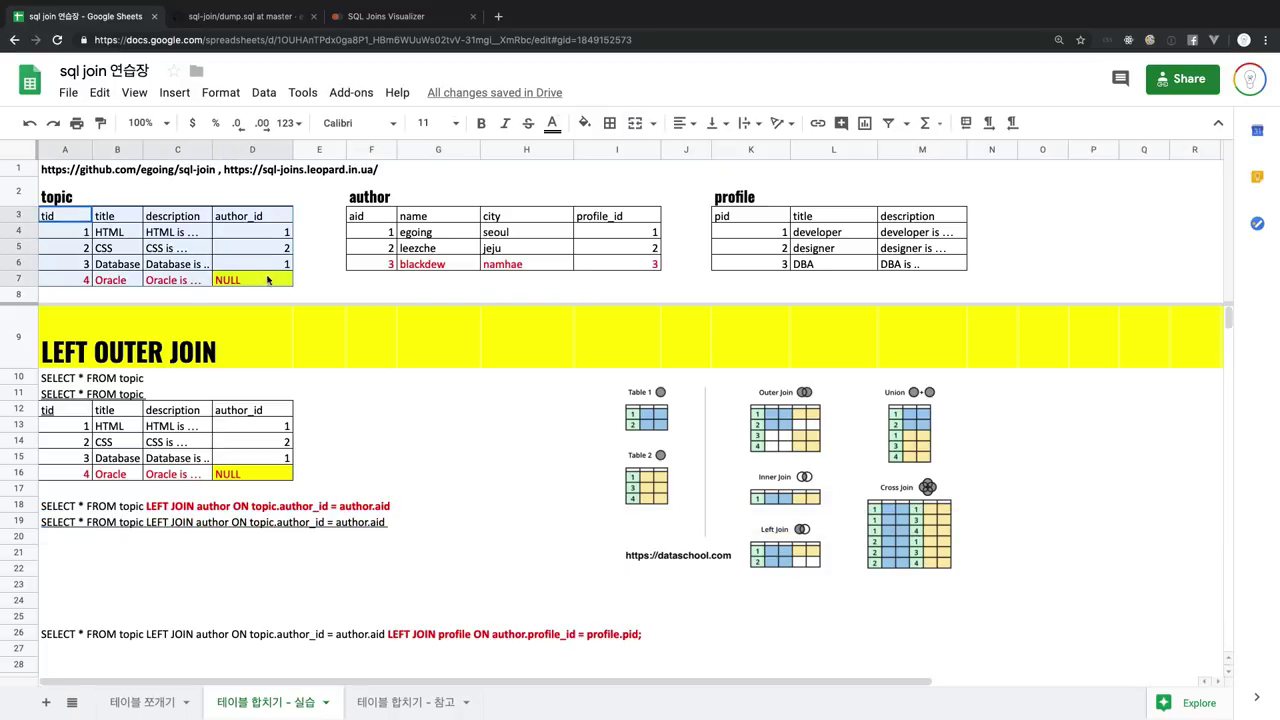
key(ctrl+c)
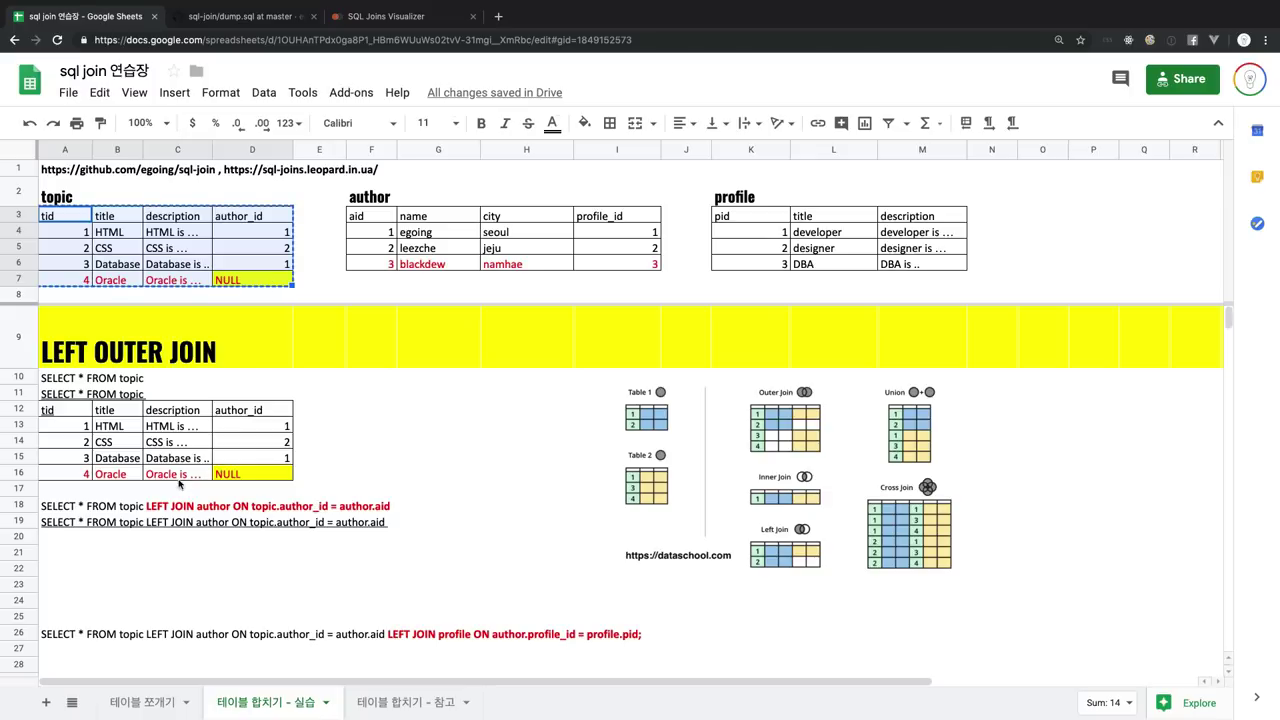
click(73, 542)
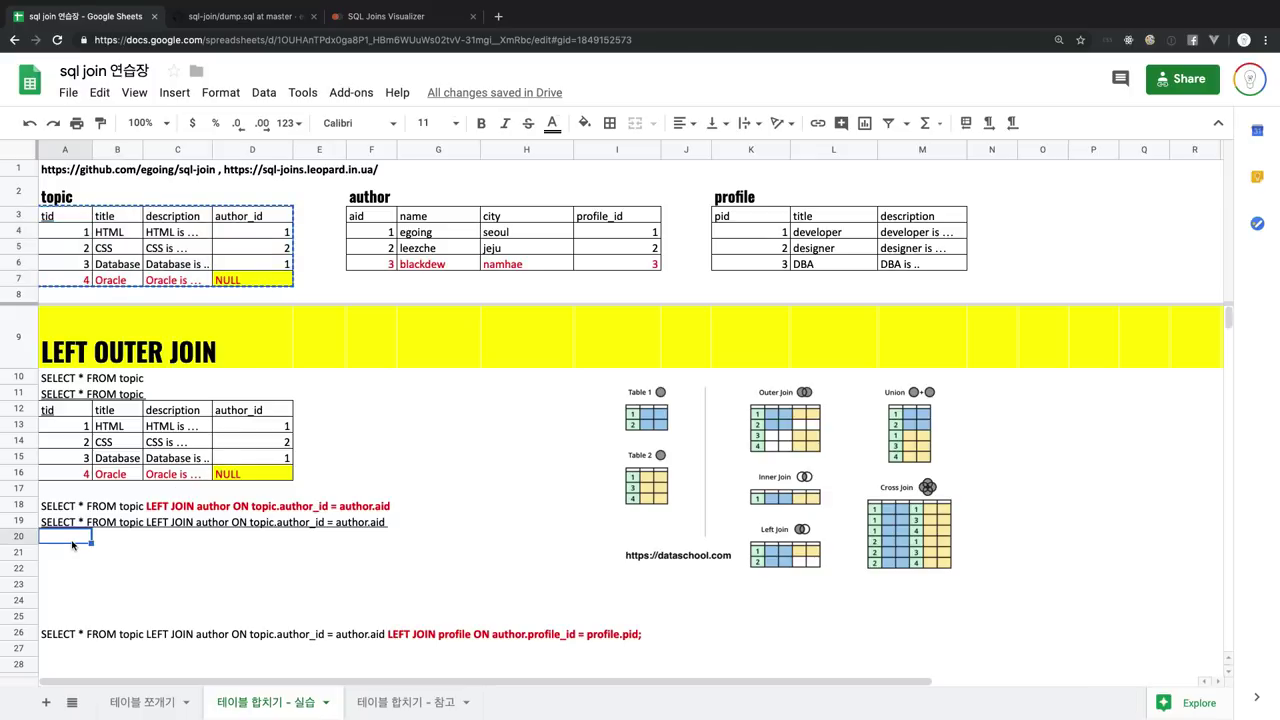
key(ctrl+v)
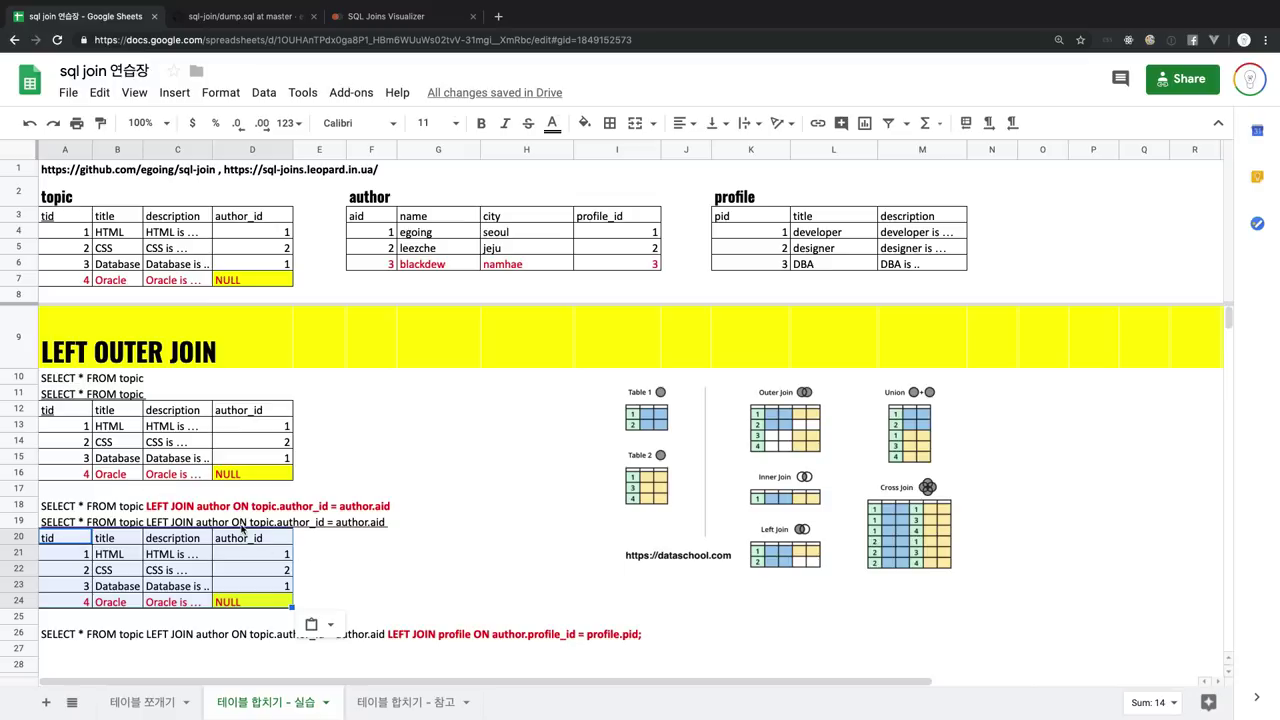
Copy the author table's header row (F3:I3) to E20, beside the pasted topic table's headers
drag(372, 222, 652, 224)
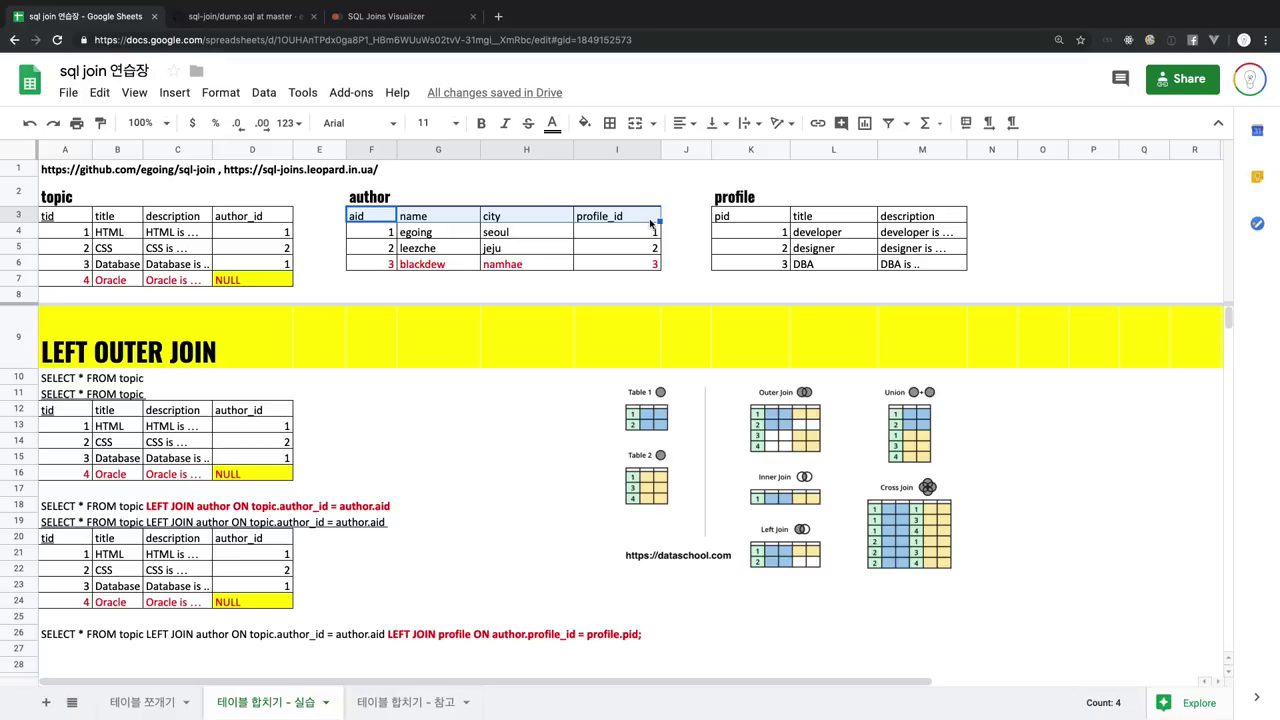
key(ctrl+c)
click(321, 541)
key(ctrl+v)
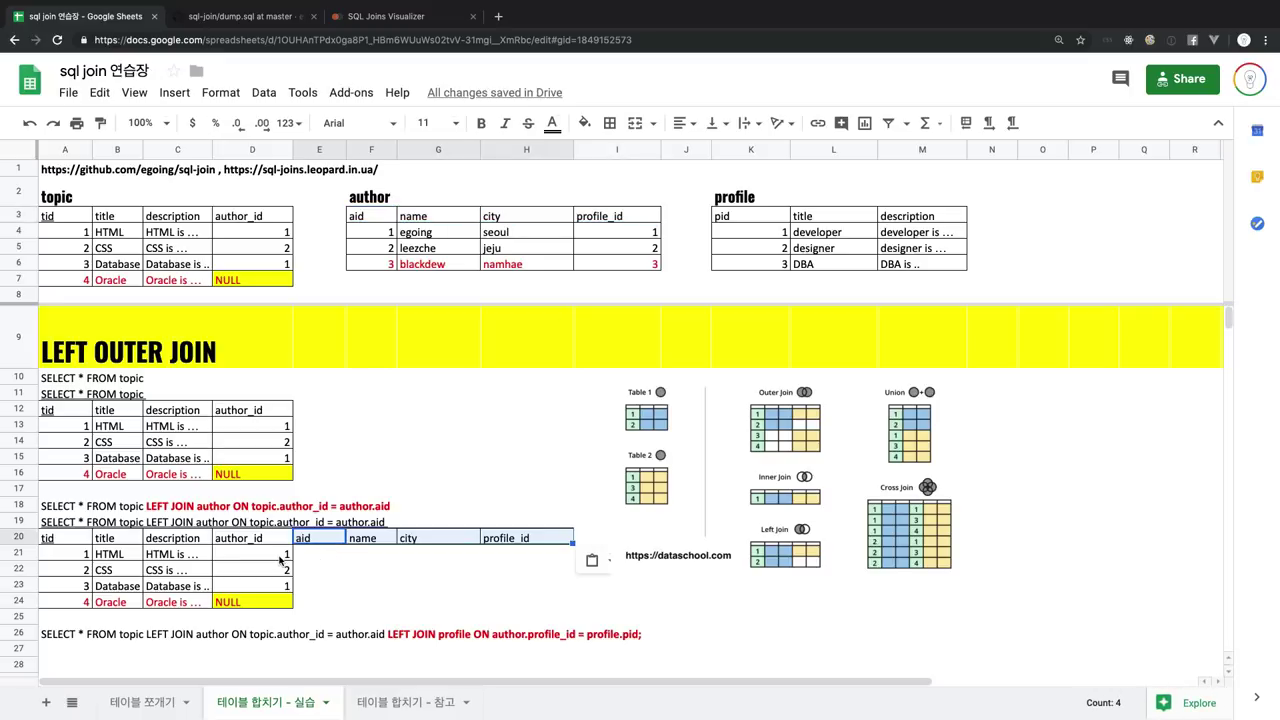
Match the HTML row's author_id to the author table's aid column and copy the aid 1 record (F4:I4) to E21
click(282, 561)
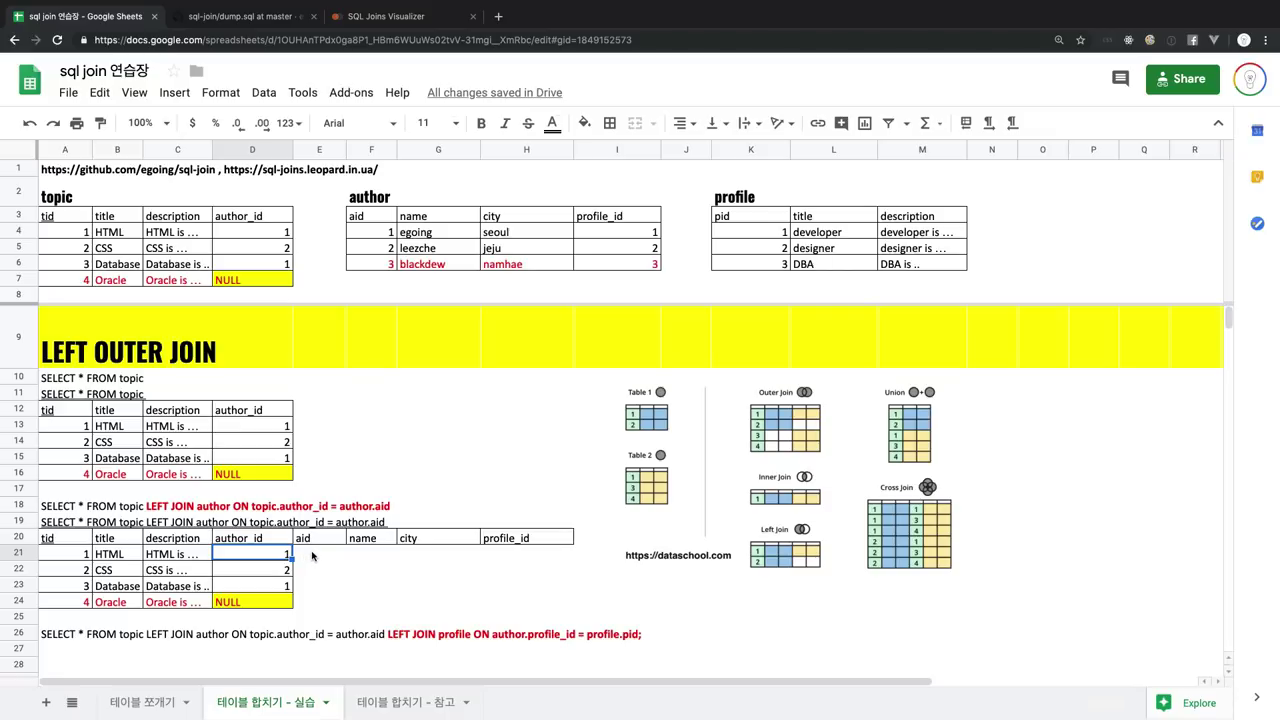
click(366, 223)
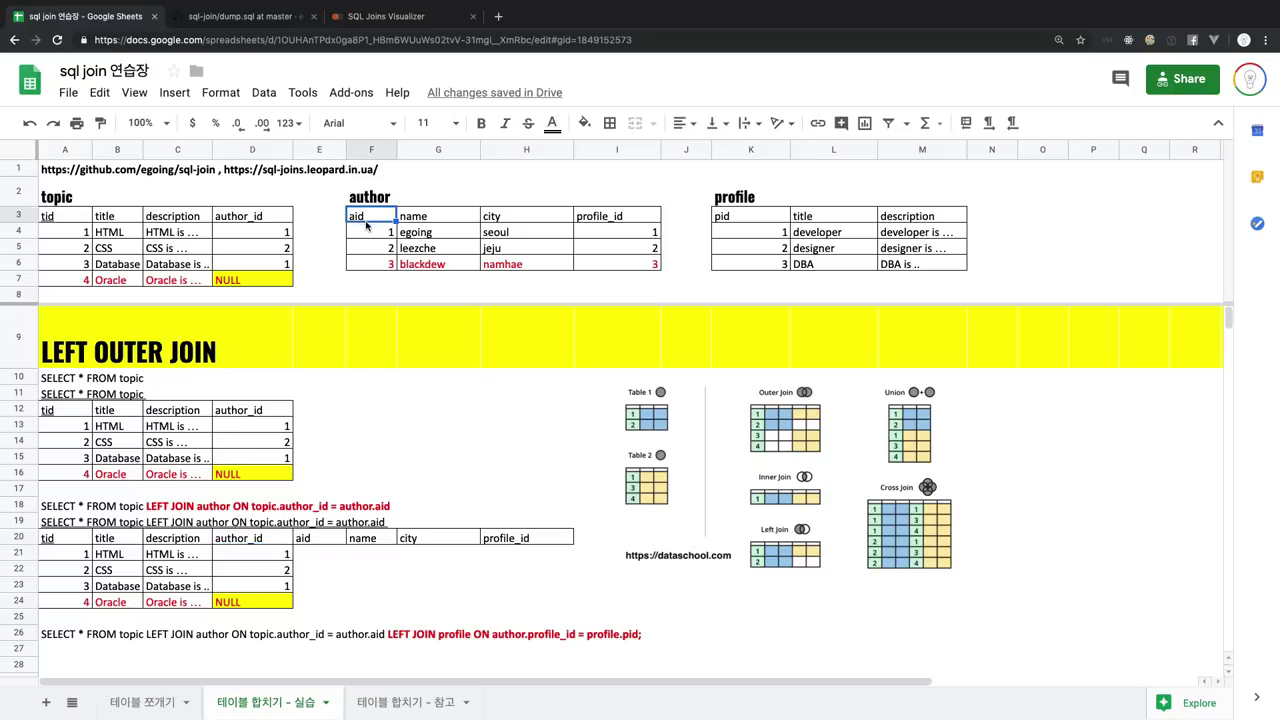
click(279, 558)
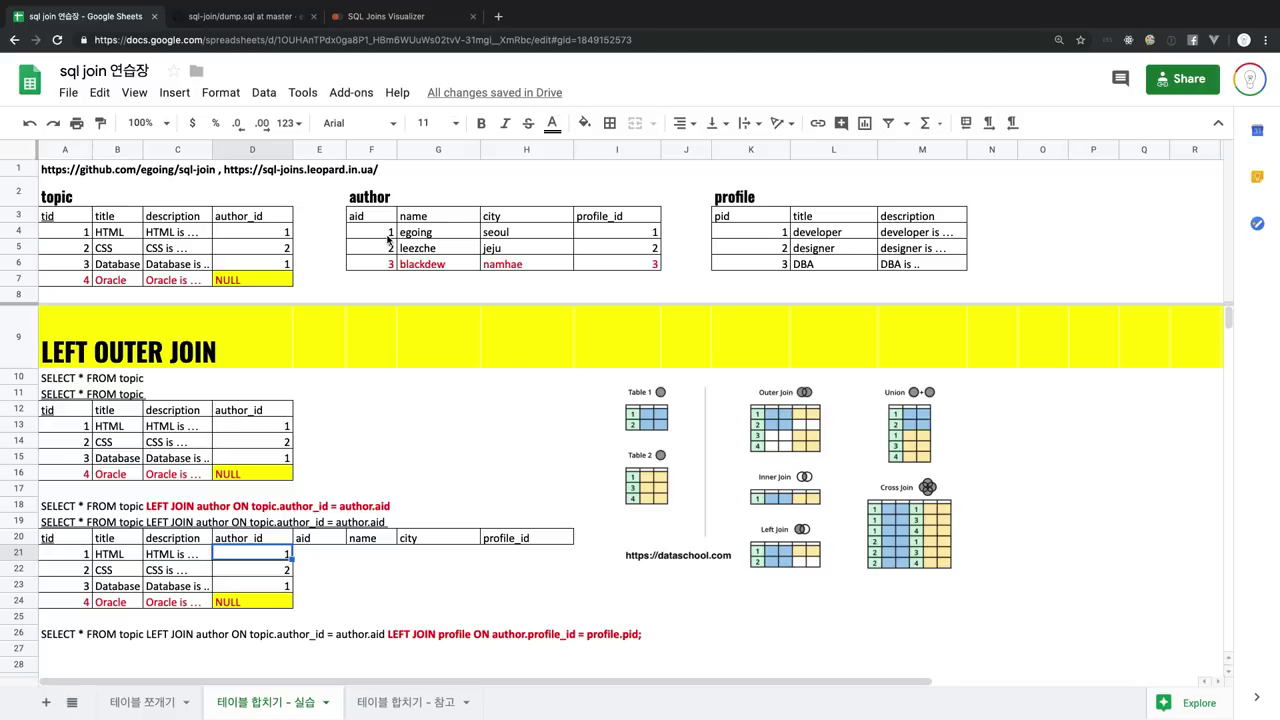
drag(386, 236, 597, 240)
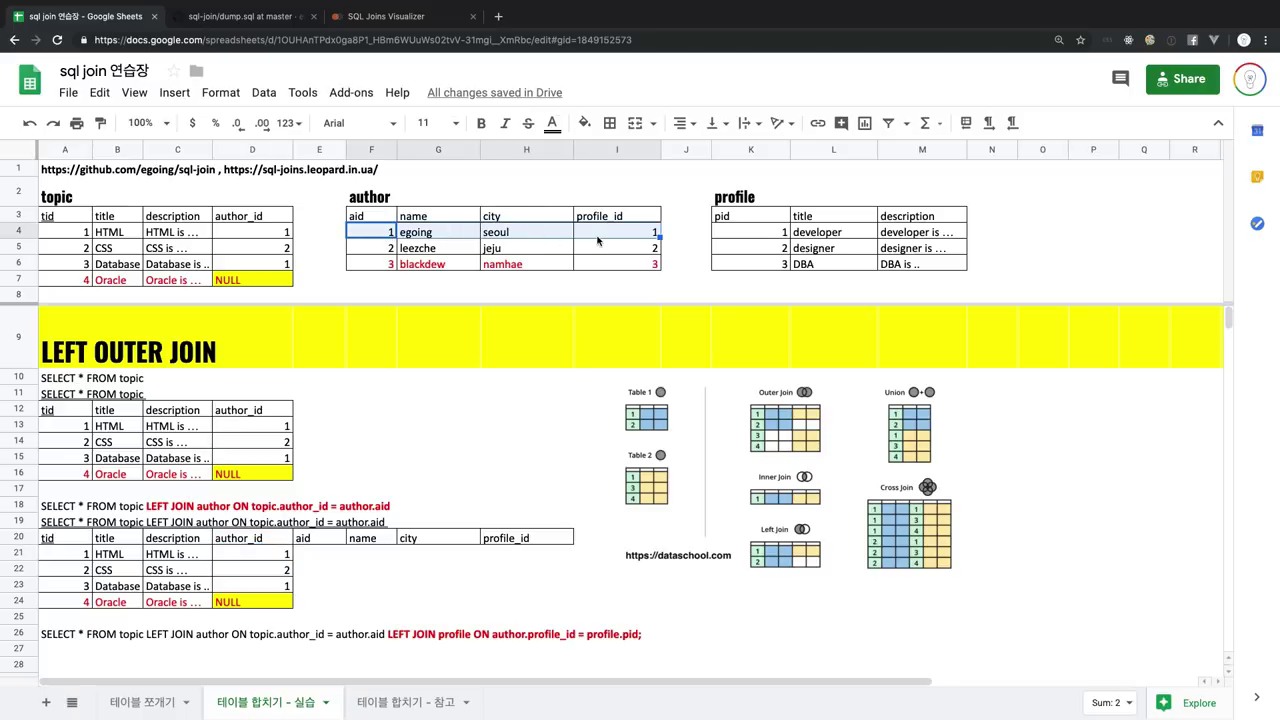
key(ctrl+c)
click(319, 560)
key(ctrl+v)
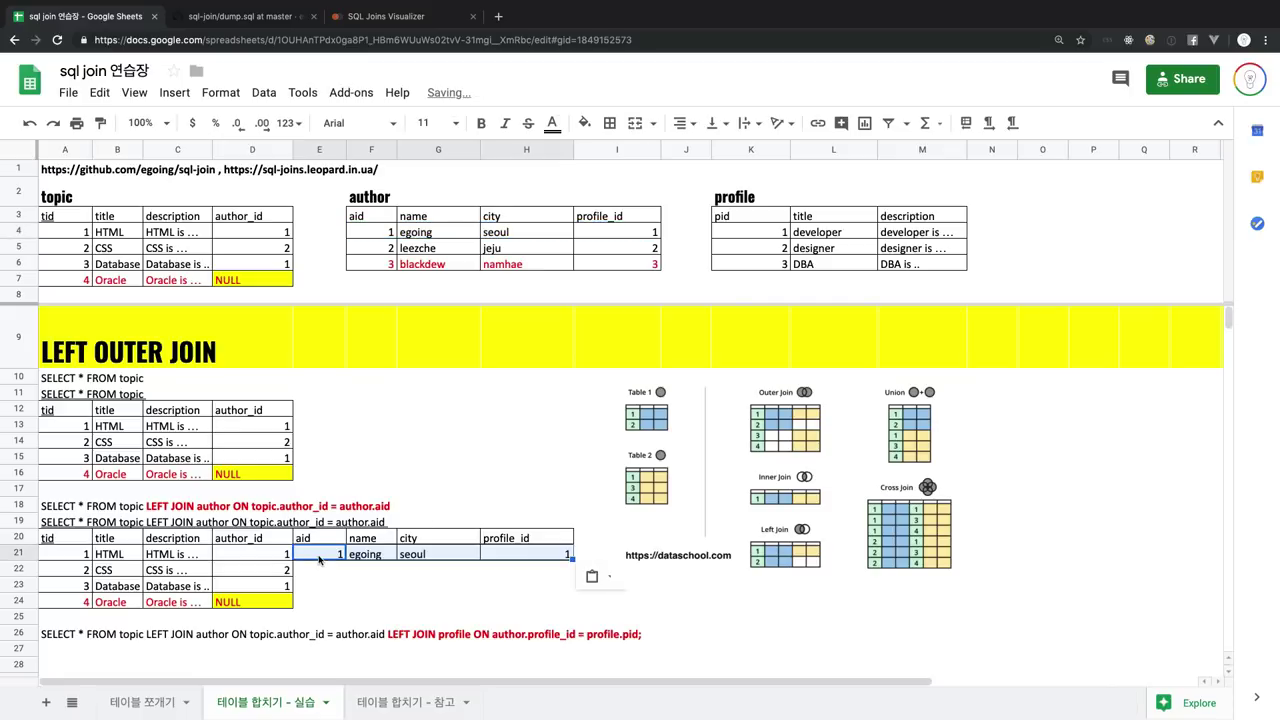
Copy the aid 2 author record (F5:I5) to E22, matching the CSS row's author_id
click(269, 571)
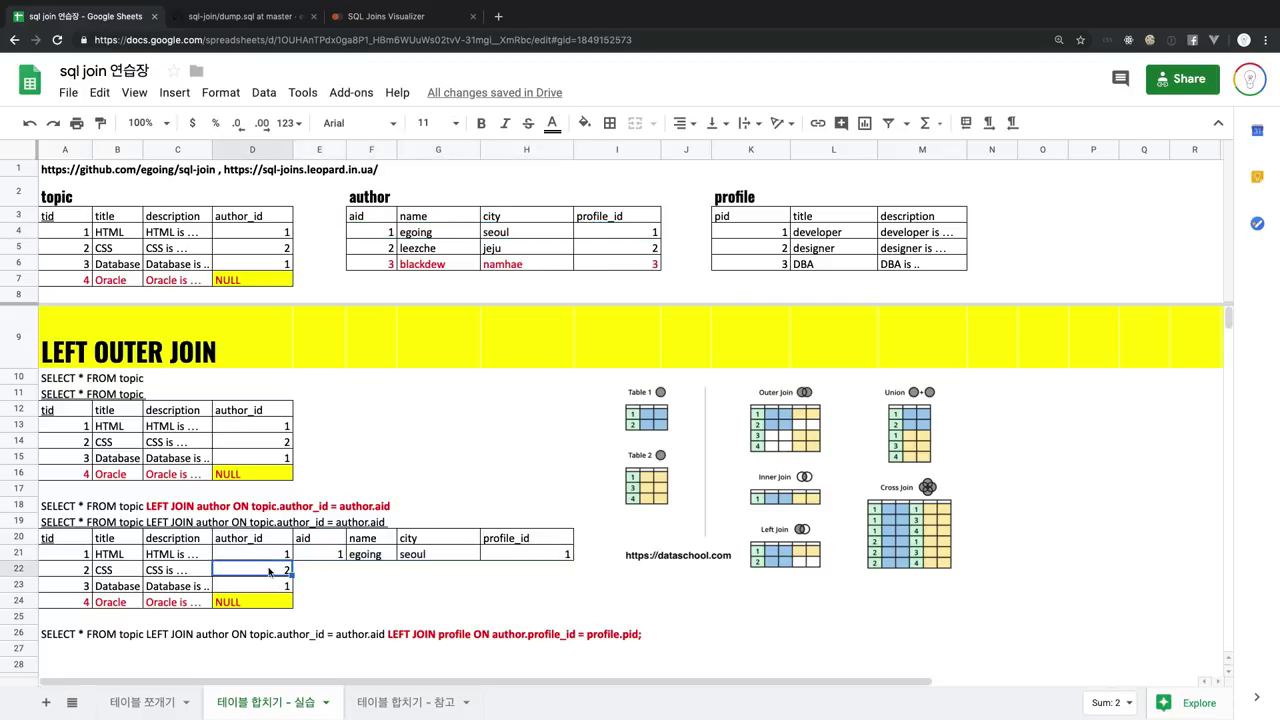
click(388, 252)
drag(388, 252, 650, 256)
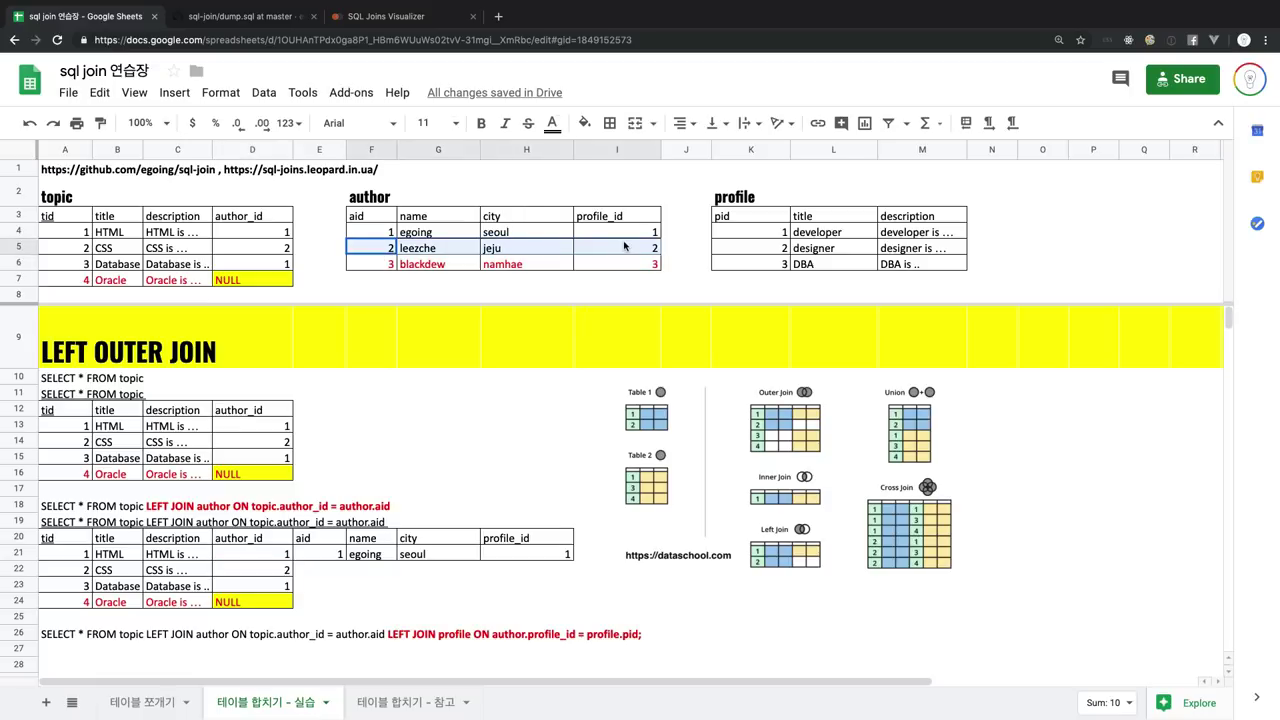
key(ctrl+c)
click(320, 572)
key(ctrl+v)
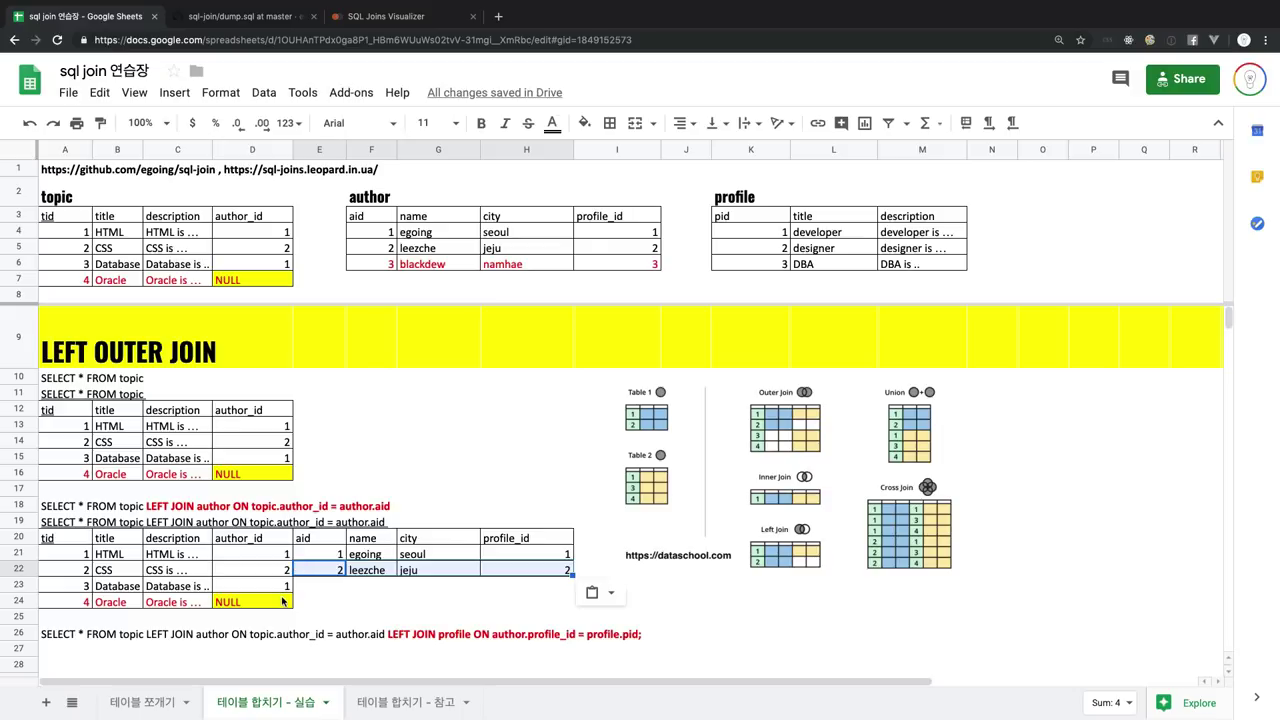
Copy the aid 1 author record (F4:I4) to E23, matching the Database row's author_id
click(284, 600)
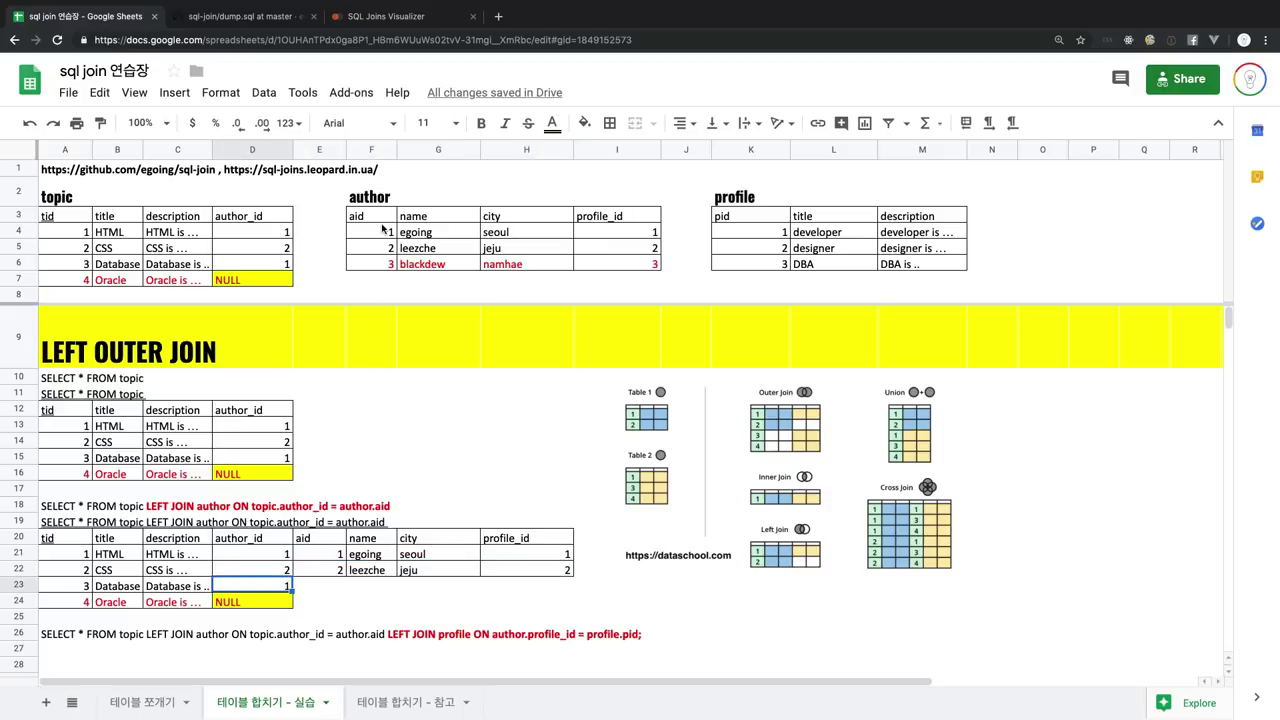
drag(383, 231, 619, 232)
key(ctrl+c)
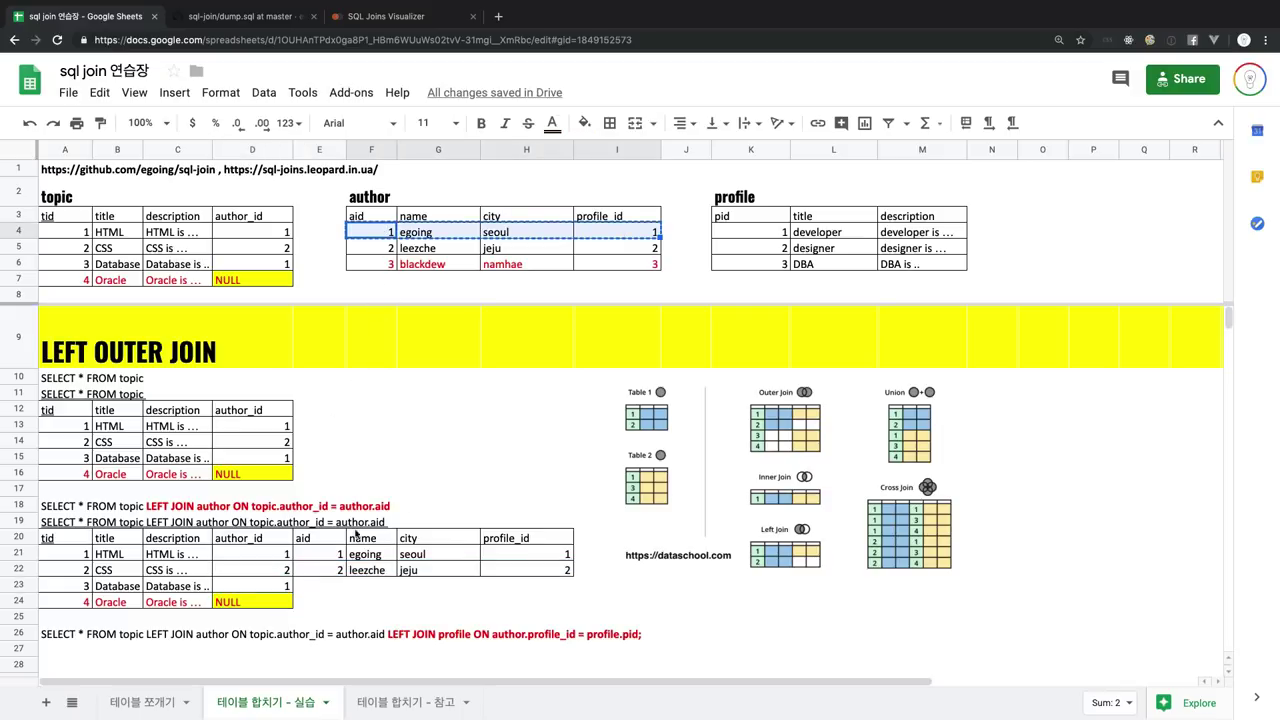
click(300, 590)
key(ctrl+v)
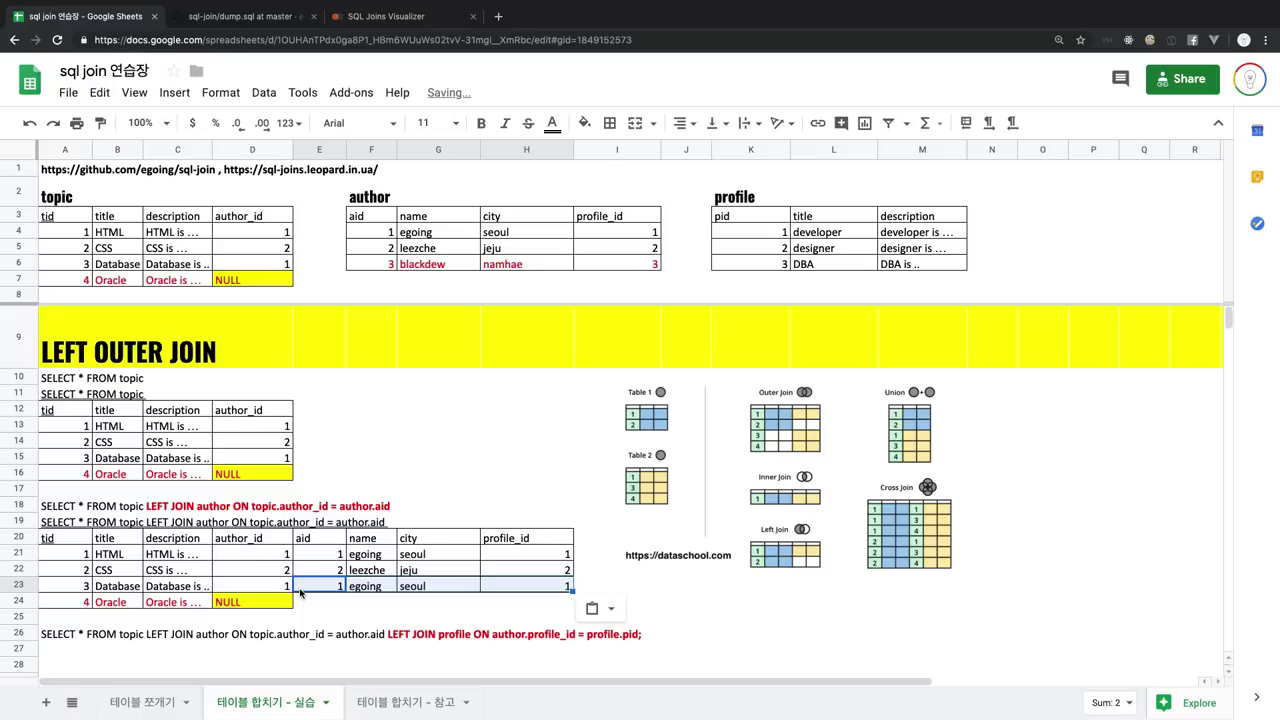
Check the Oracle row's author_id against the author table and enter NULL as its aid in E24
click(273, 603)
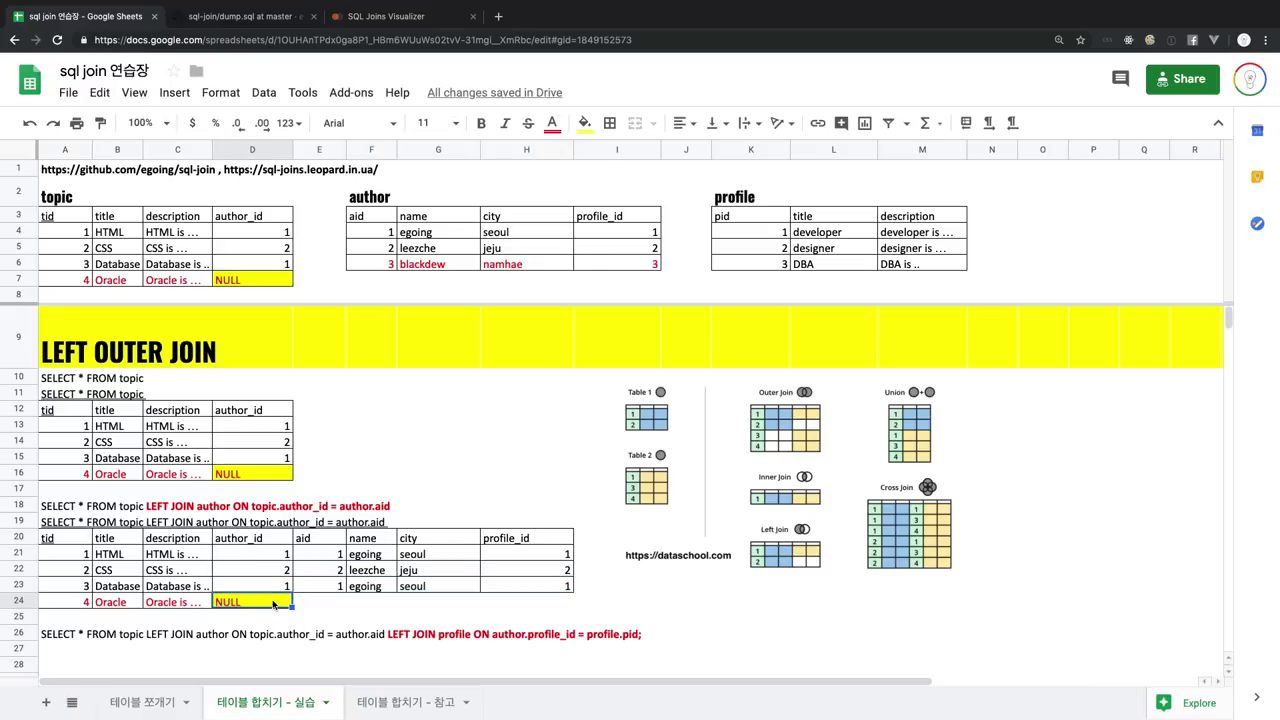
drag(392, 218, 651, 262)
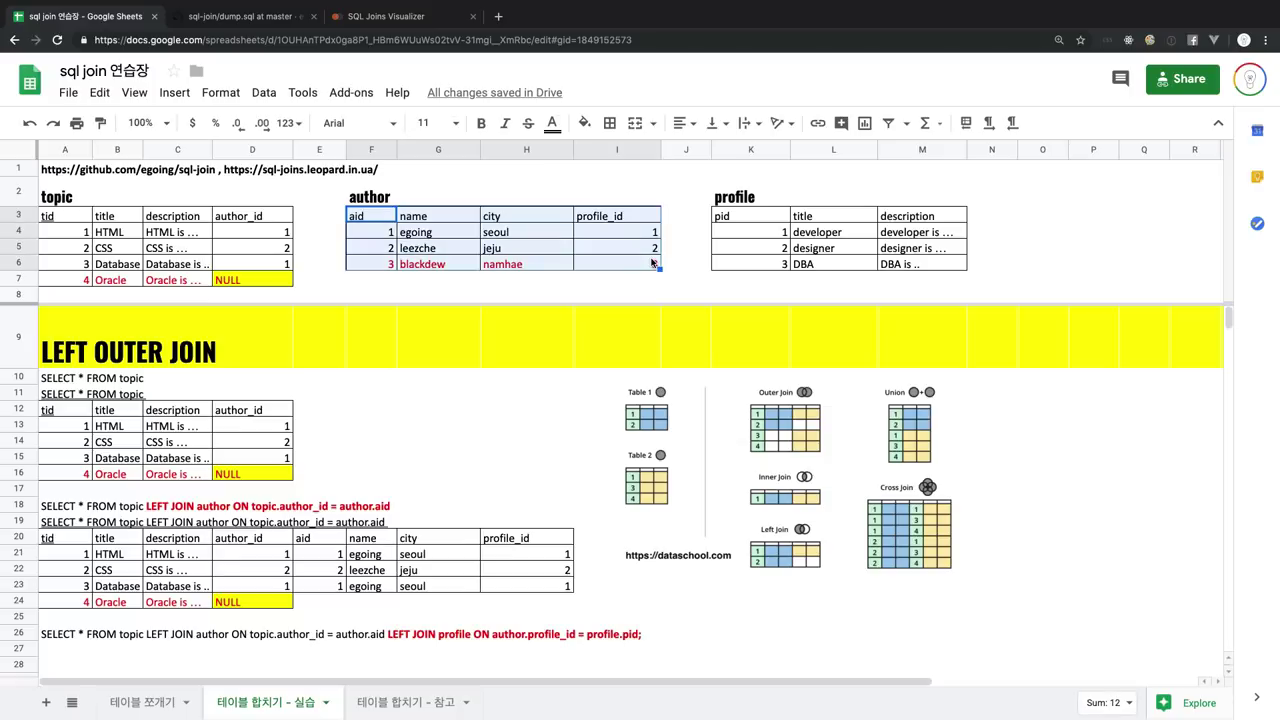
click(320, 603)
text(NULL)
key(Tab)
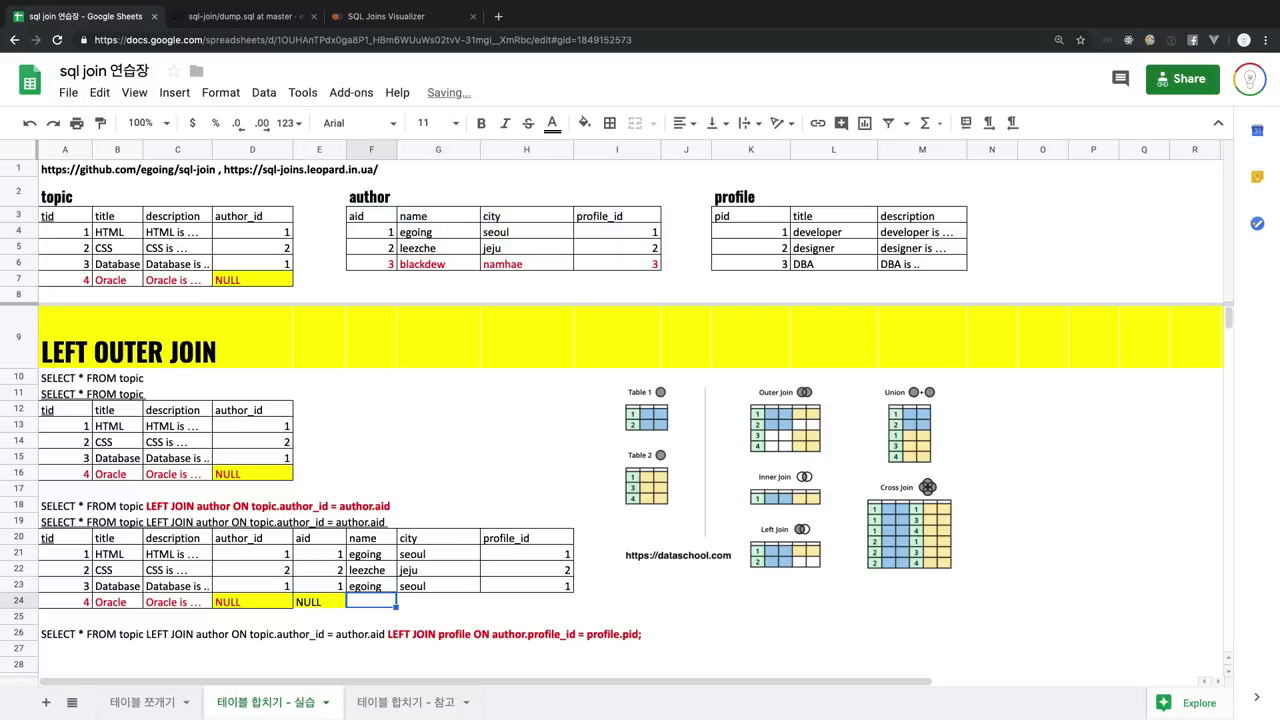
text(NULL)
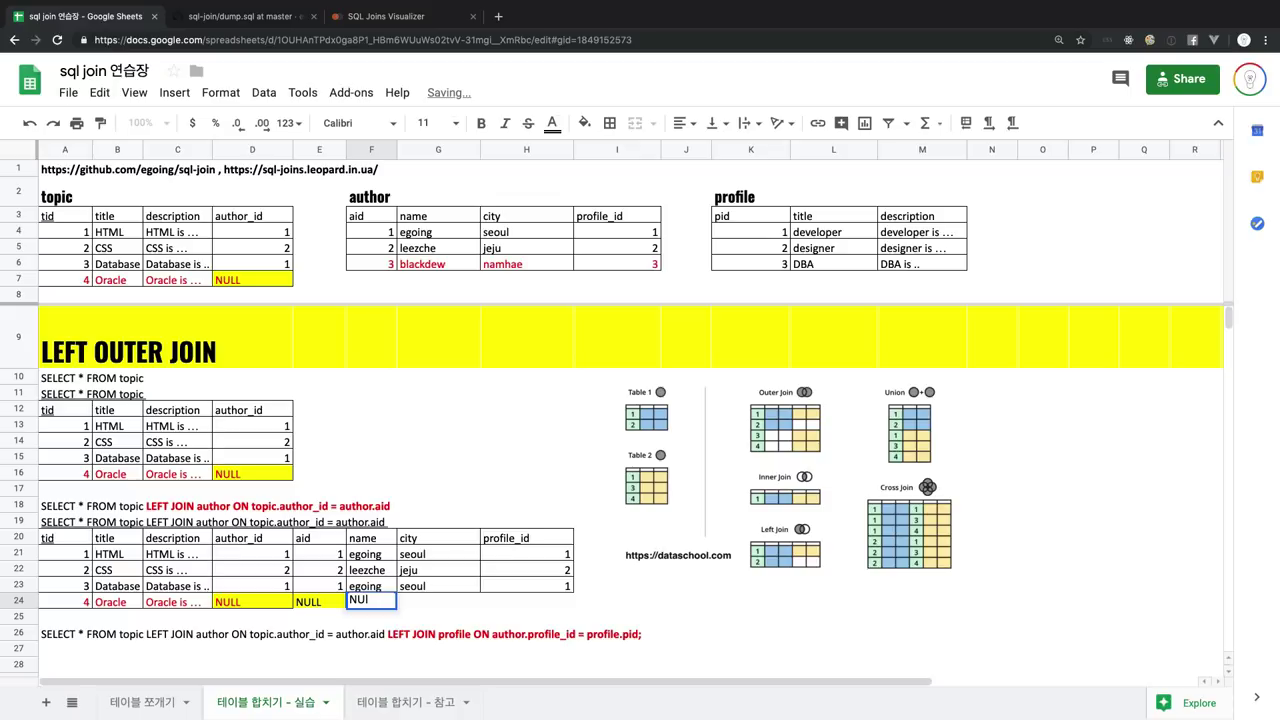
key(BackSpace)
key(BackSpace)
key(BackSpace)
key(BackSpace)
key(Escape)
Copy the NULL in E24 to the Oracle row's name, city and profile_id cells (F24:H24)
key(Left)
key(Left)
key(Right)
key(ctrl+c)
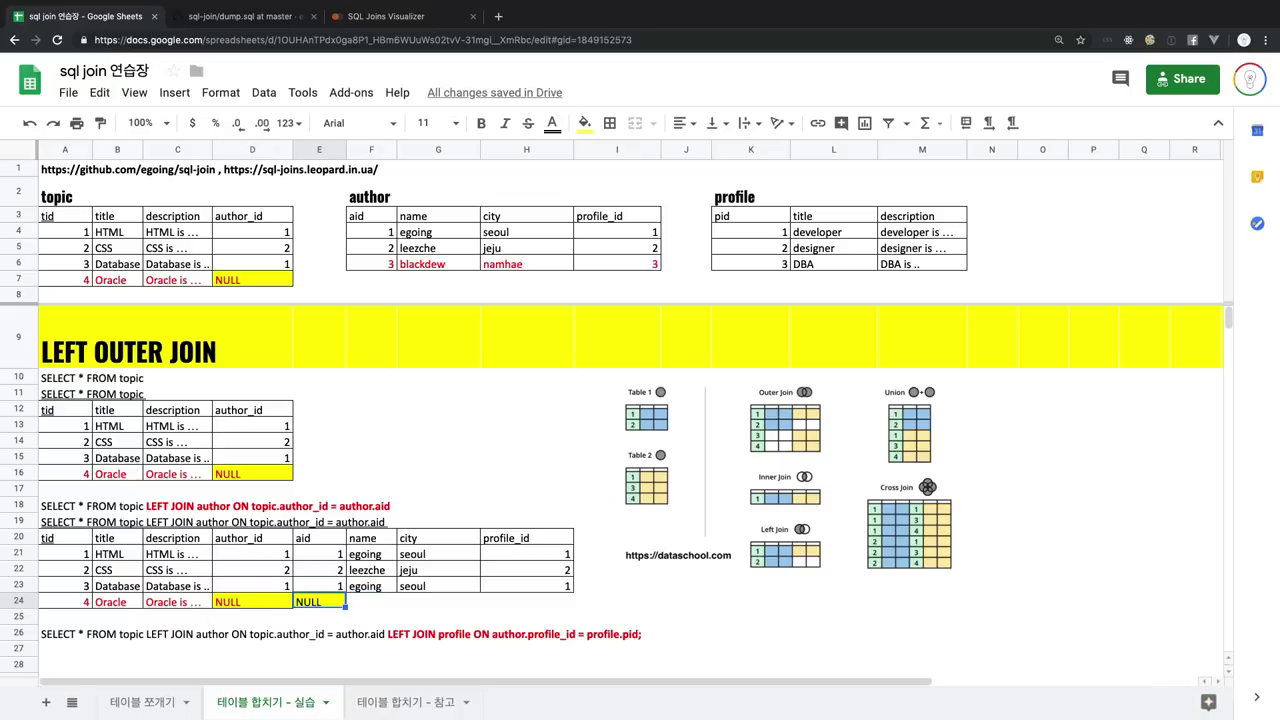
key(Right)
key(ctrl+v)
key(Right)
key(ctrl+v)
key(Right)
key(ctrl+v)
key(Right)
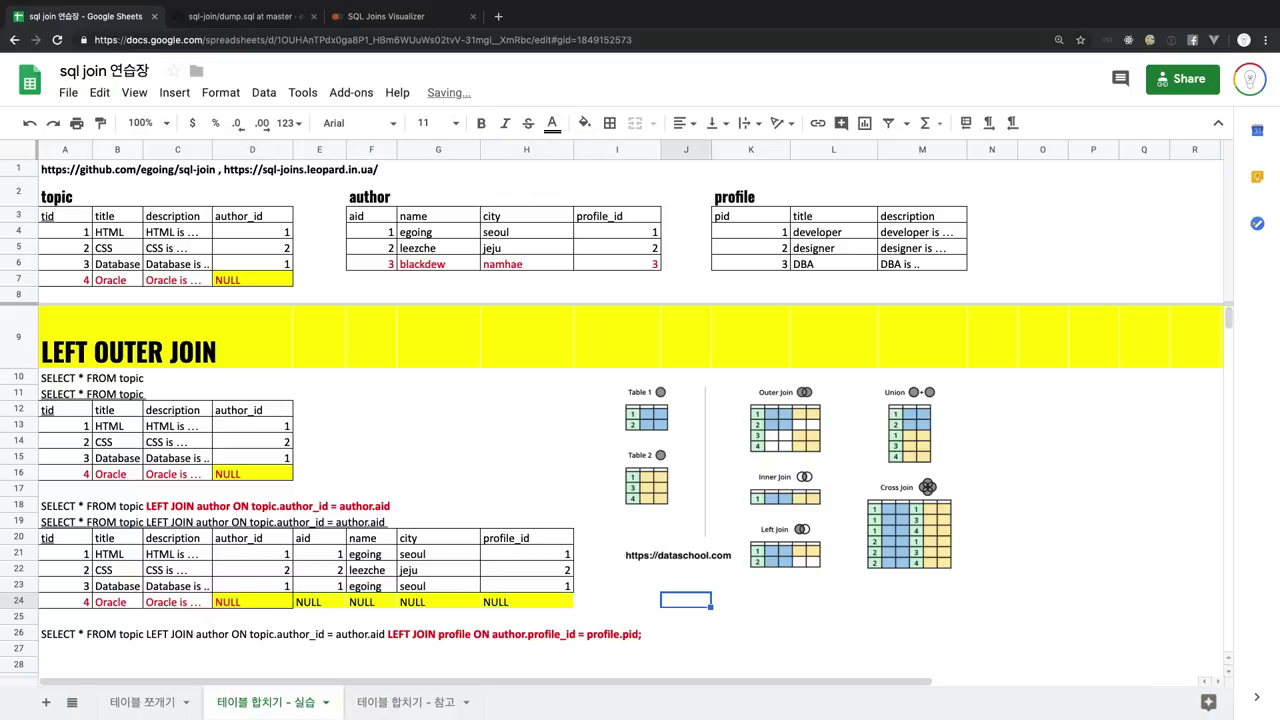
Apply all borders to the joined result cells D21:H24
key(Left)
key(shift+Left)
key(shift+Left)
key(shift+Left)
key(shift+Up)
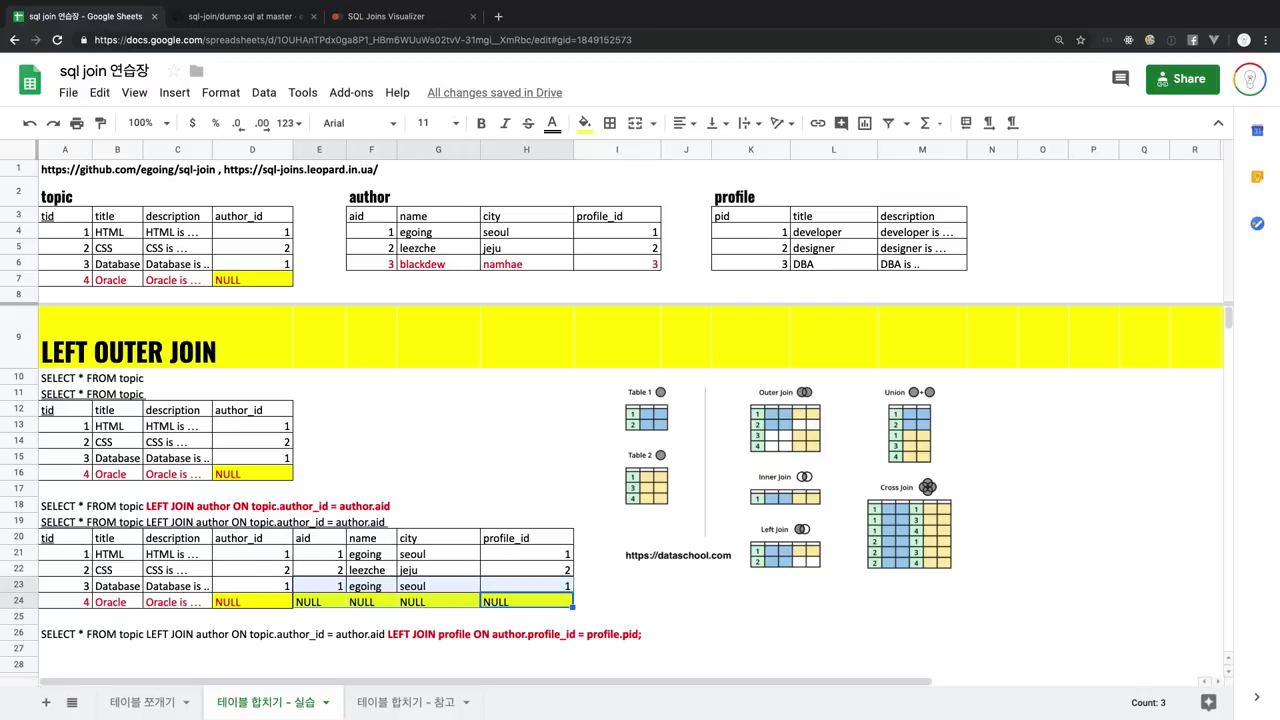
key(shift+Left)
key(shift+Up)
key(shift+Up)
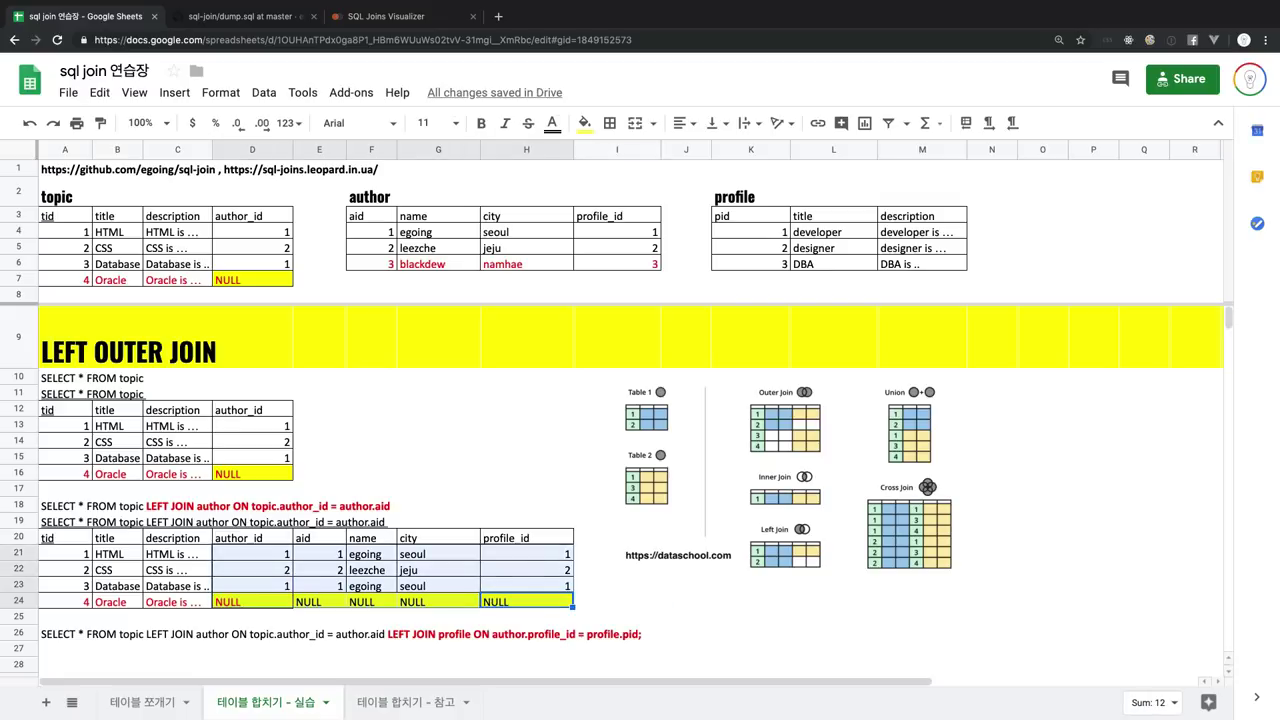
click(610, 124)
click(620, 156)
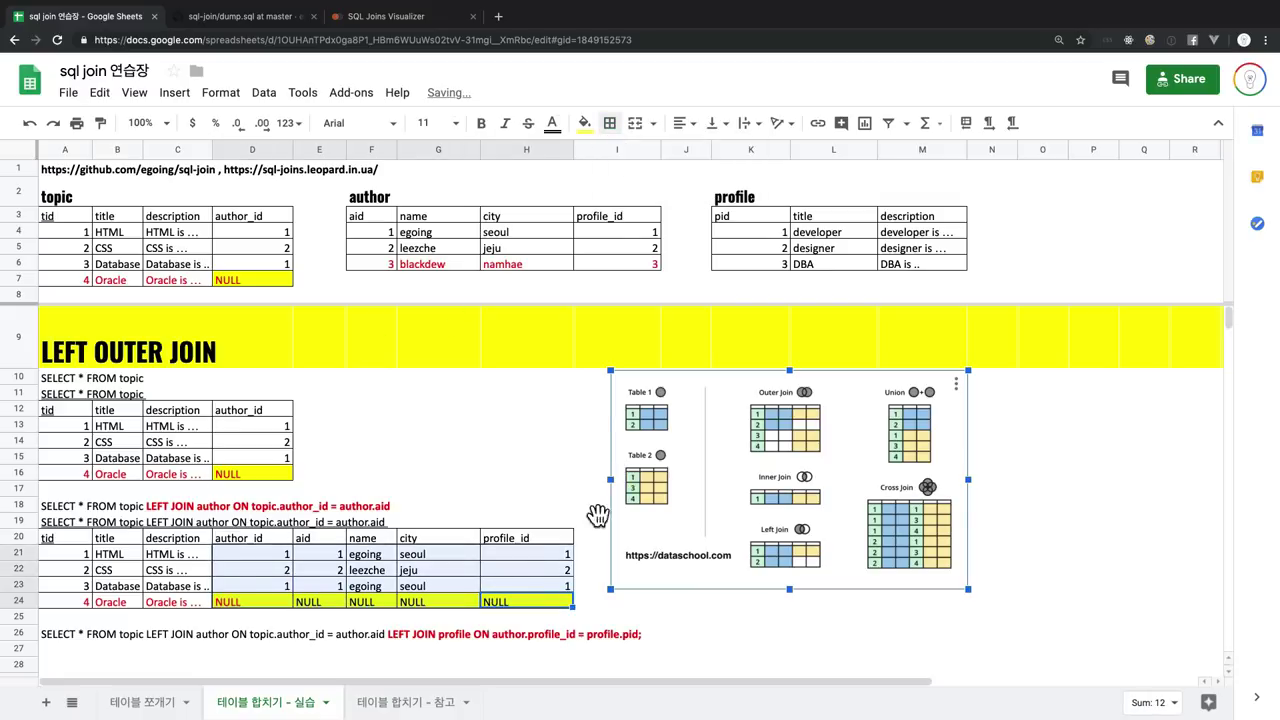
Examine the joined result rows A21:H24, including the Oracle row's author columns
click(537, 570)
click(525, 641)
click(522, 605)
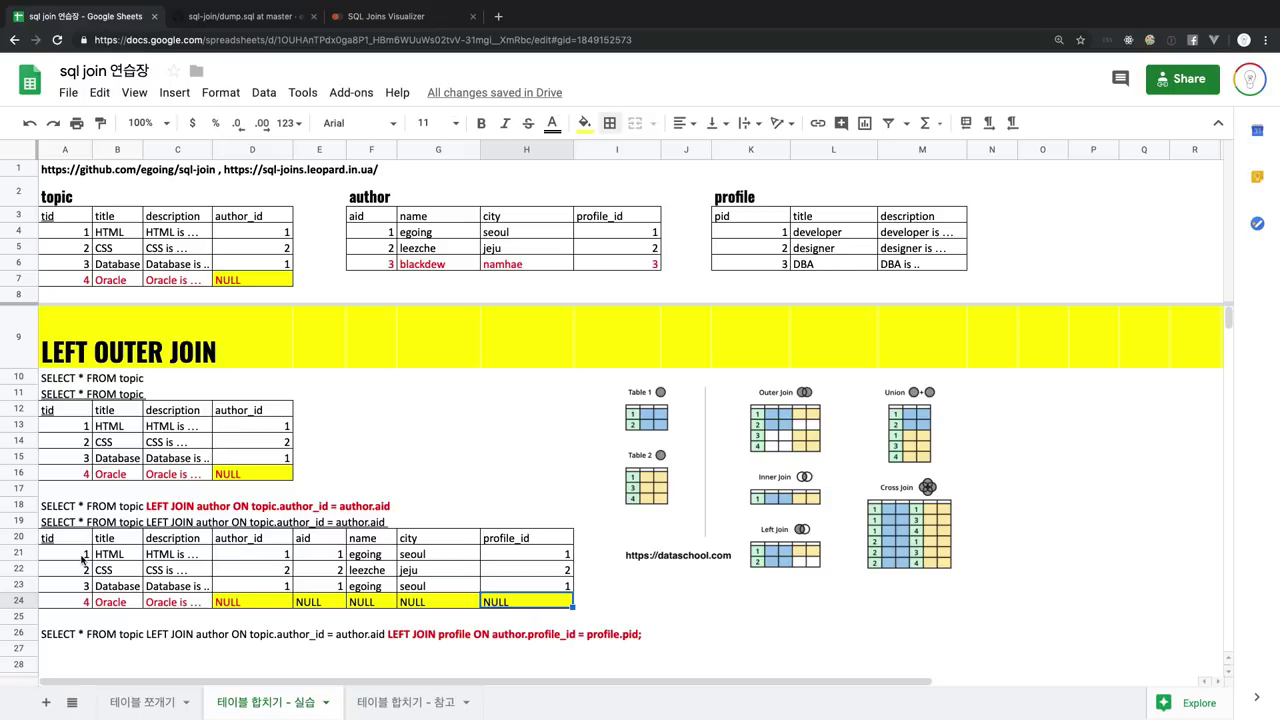
drag(85, 558, 320, 608)
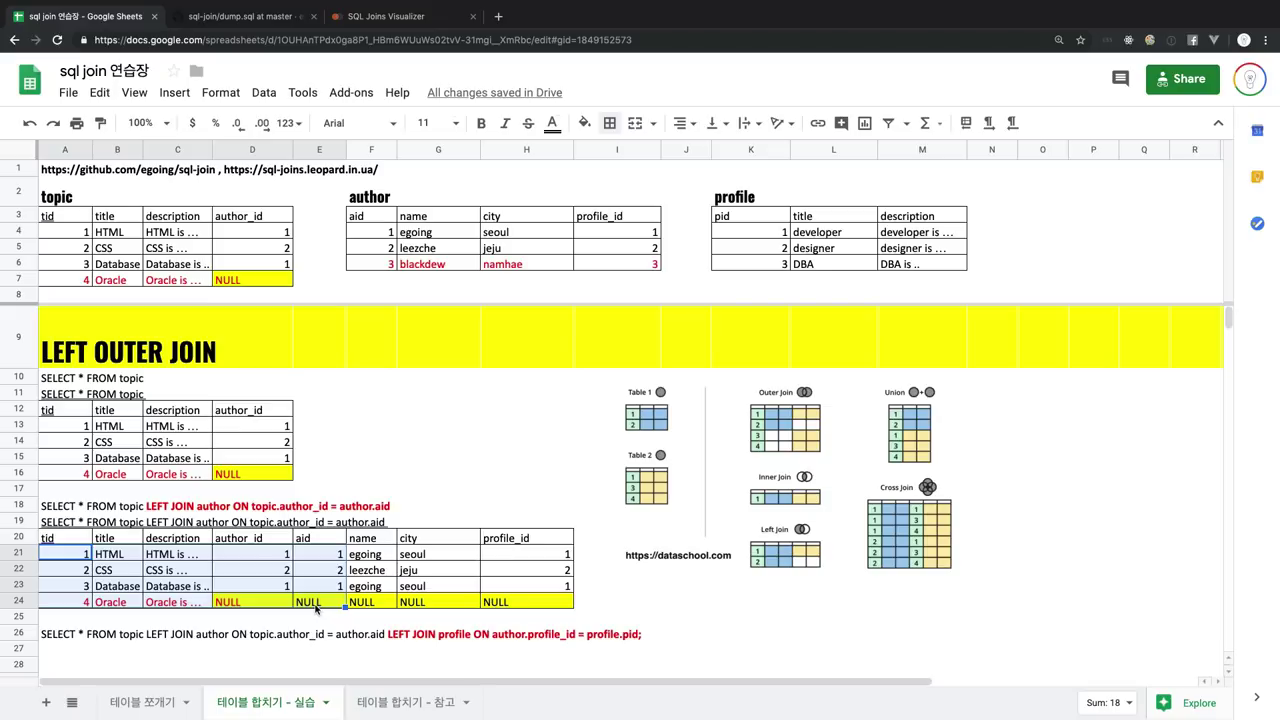
drag(316, 607, 516, 610)
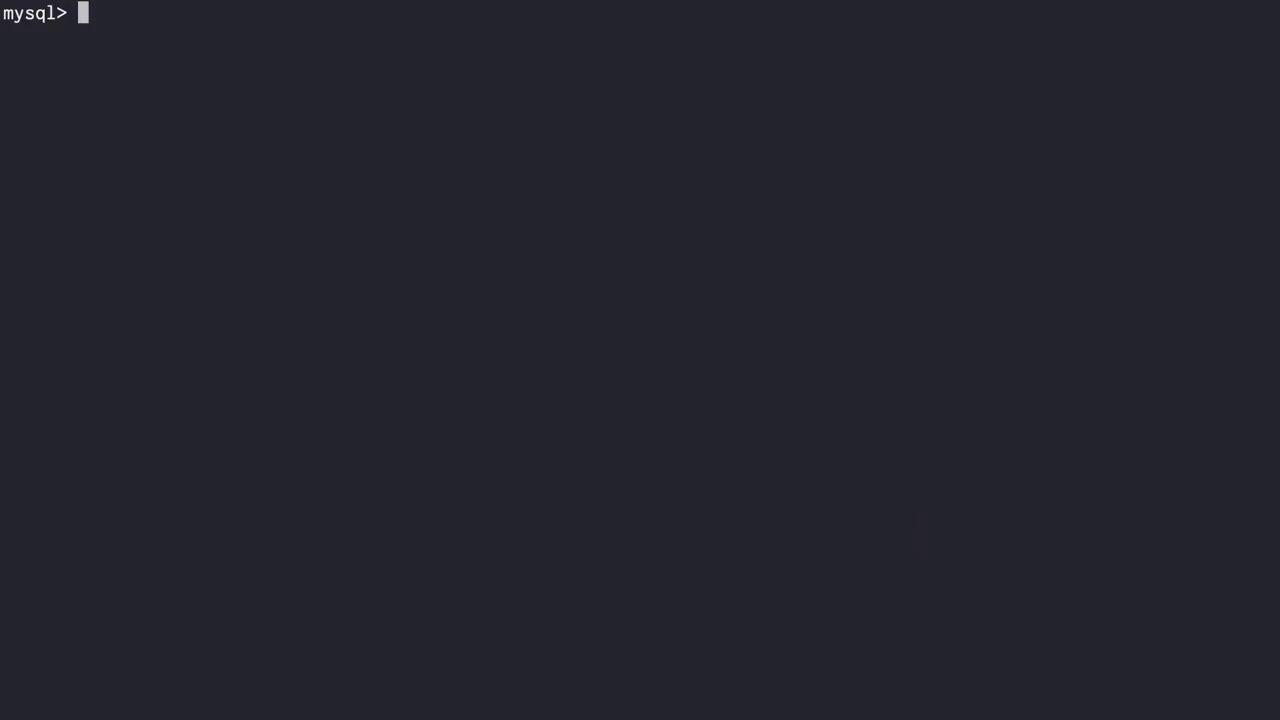
In the MySQL terminal, run SELECT * FROM topic LEFT JOIN author ON topic.author_id = author.aid;
key(Up)
key(Up)
key(Up)
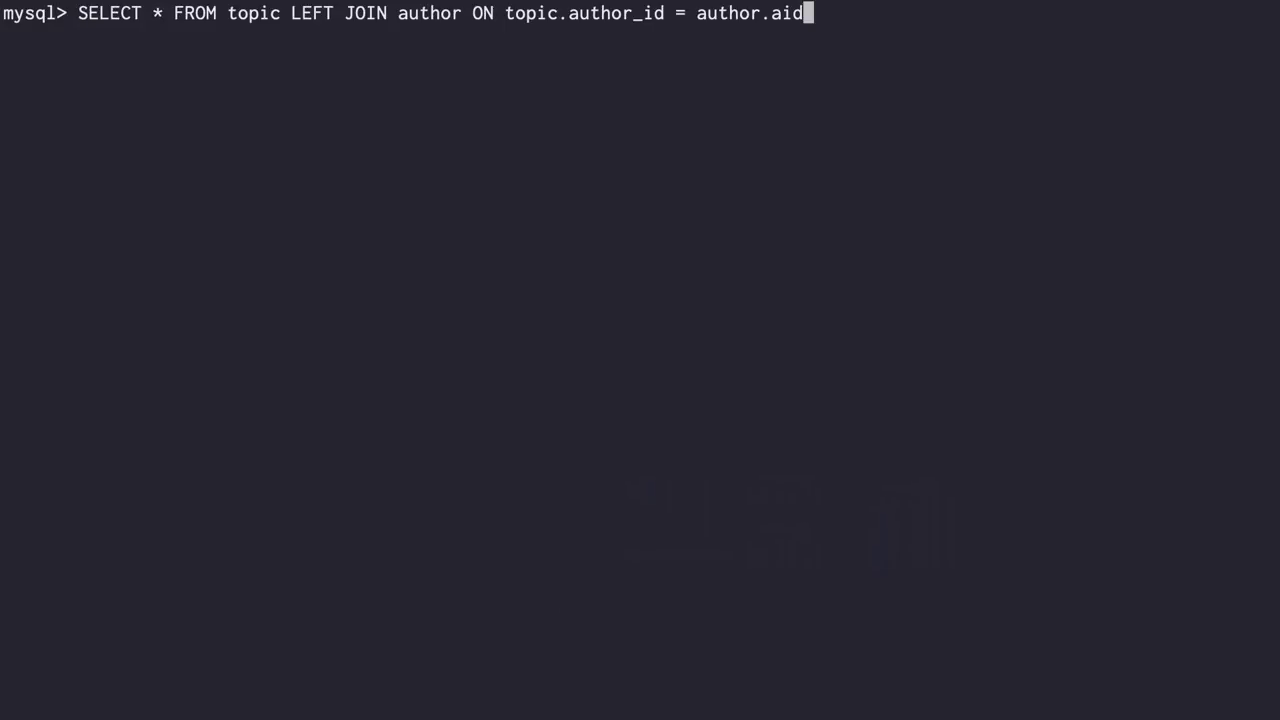
text(;)
key(Return)
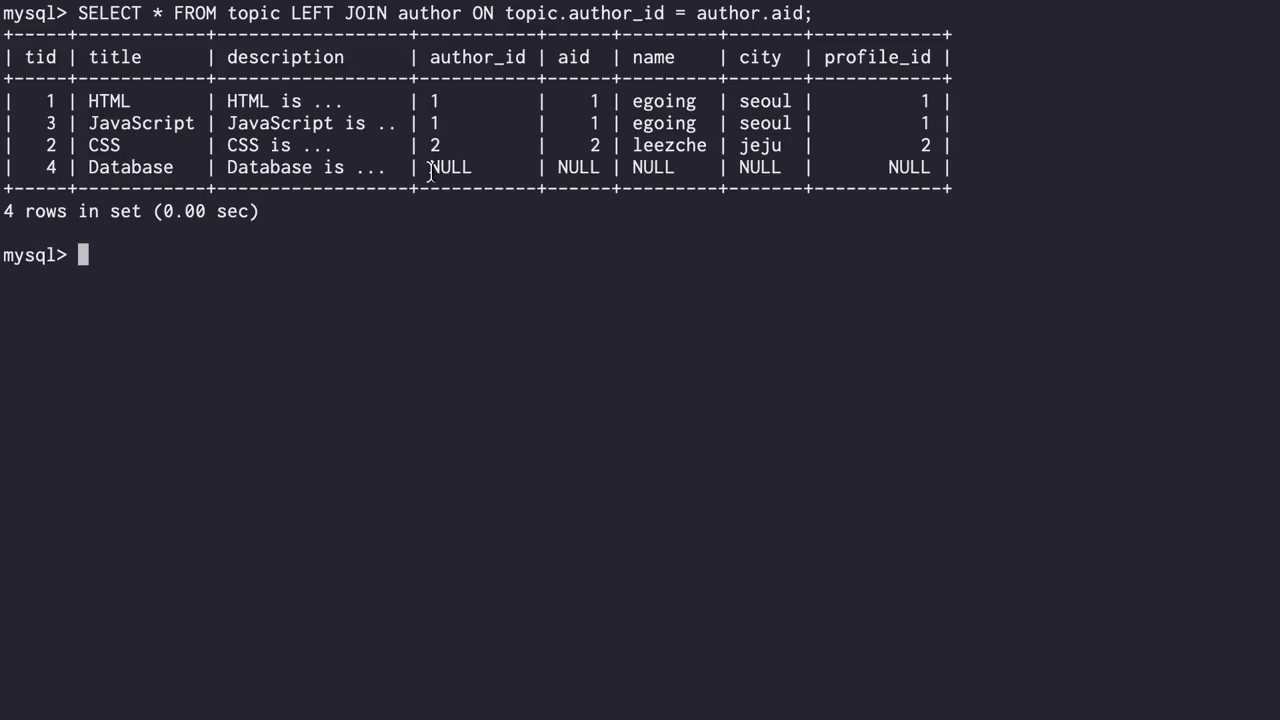
Examine the Database row in the query output, highlighting its author columns and its topic columns
drag(430, 172, 928, 171)
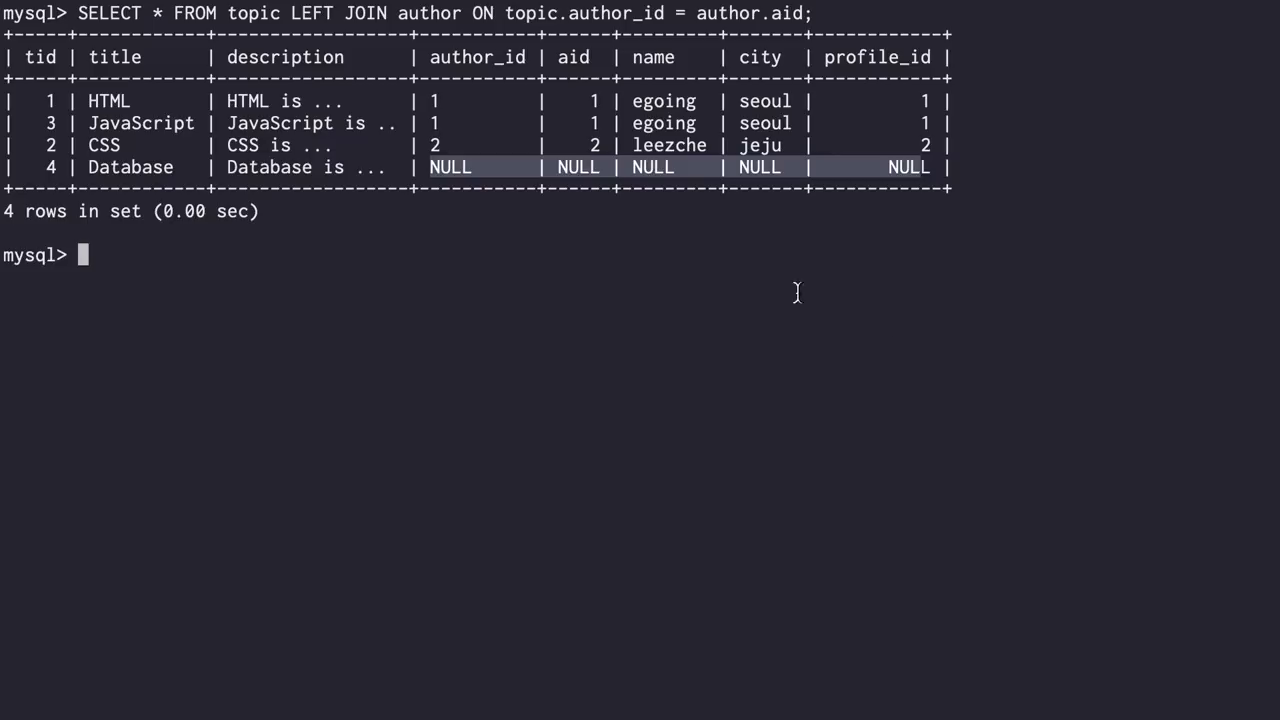
double_click(472, 170)
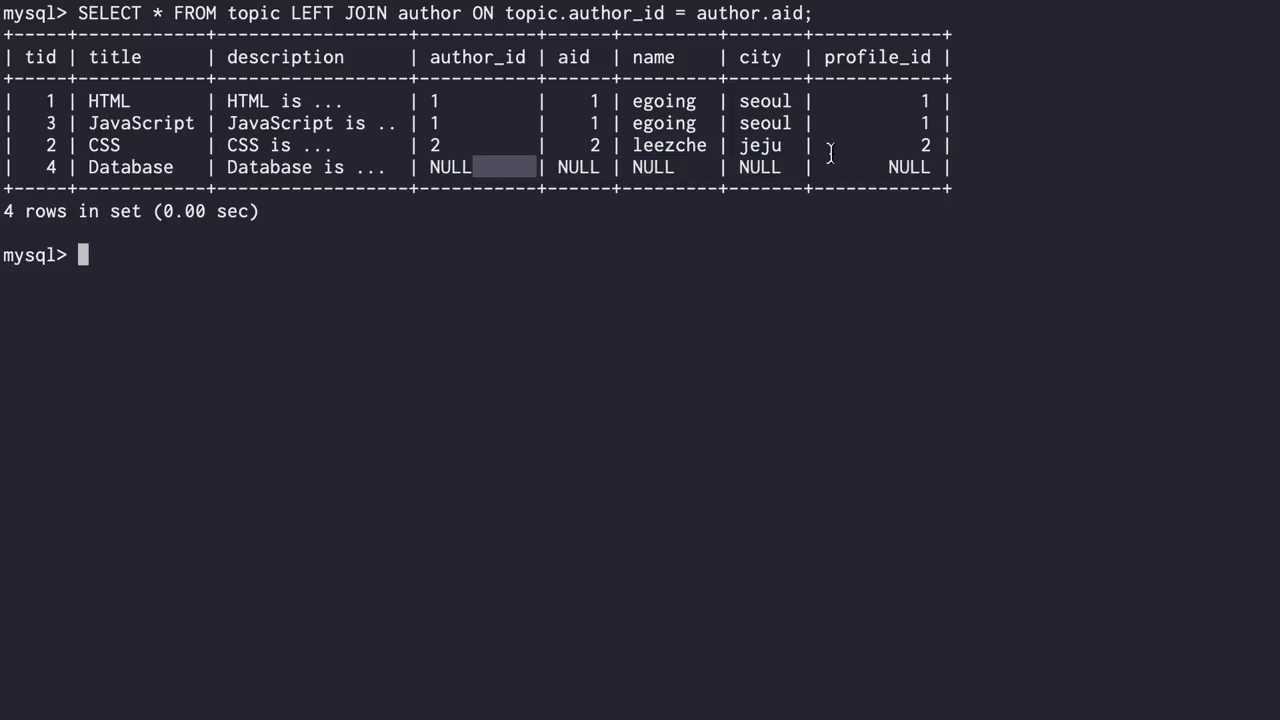
shift+click(912, 167)
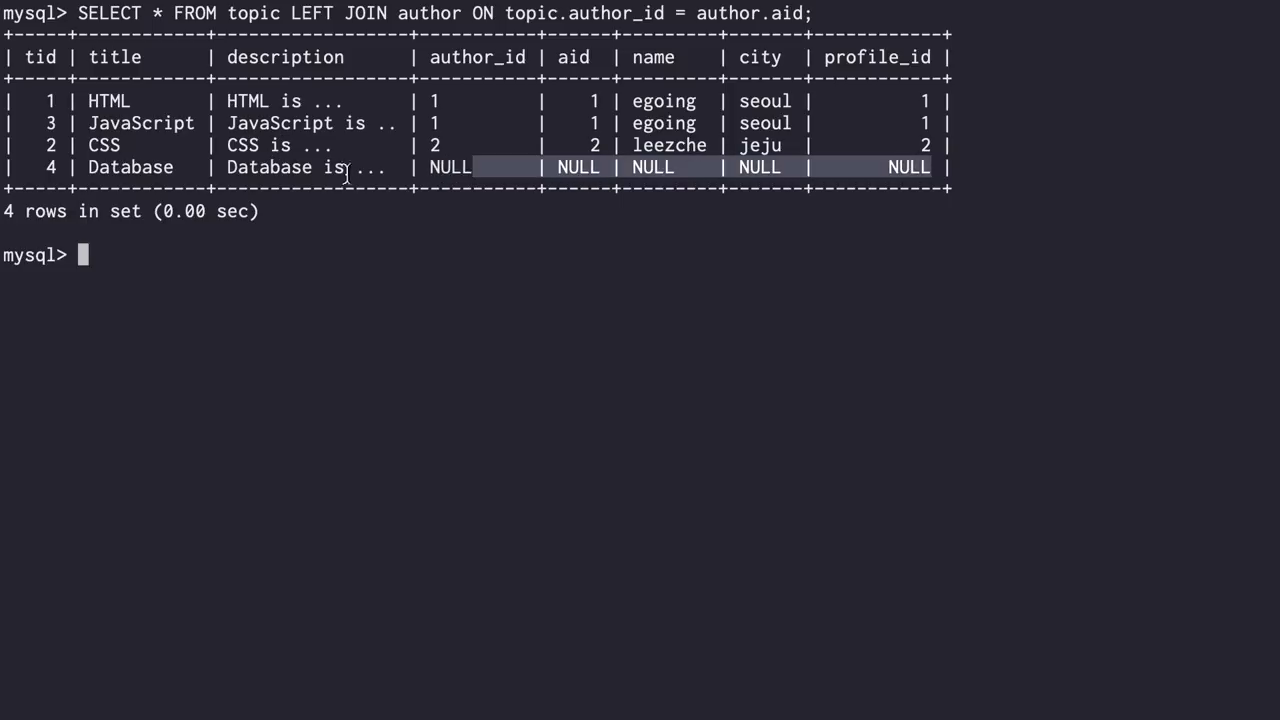
drag(350, 167, 68, 167)
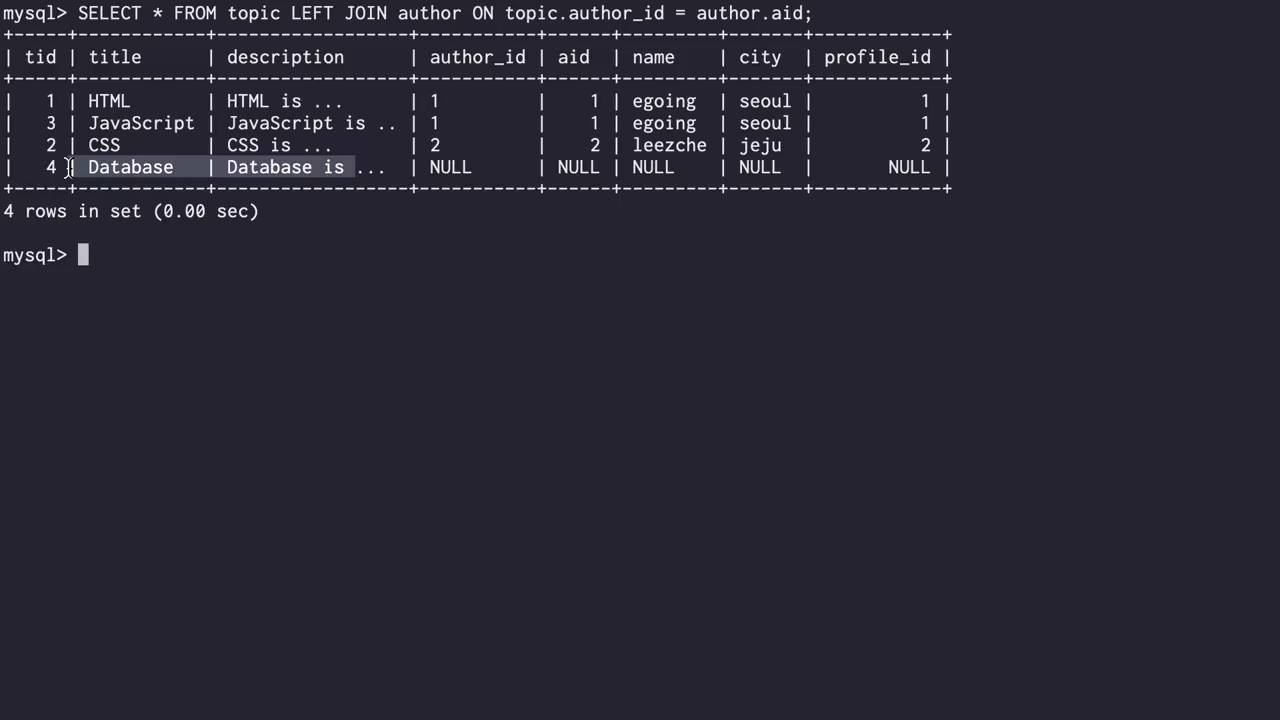
Switch back to the Google Sheets practice sheet and review the joined result A20:H24 and its profile_id values
key(super+Tab)
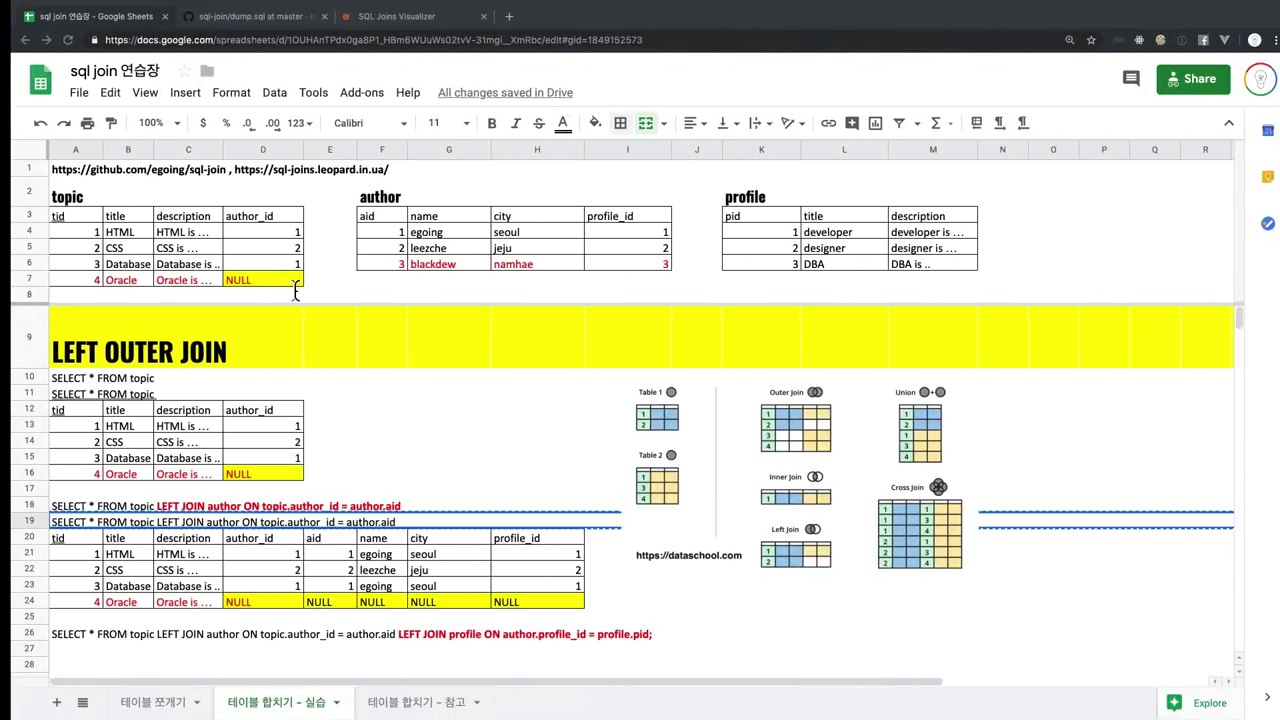
scroll(213, 507, down, 2)
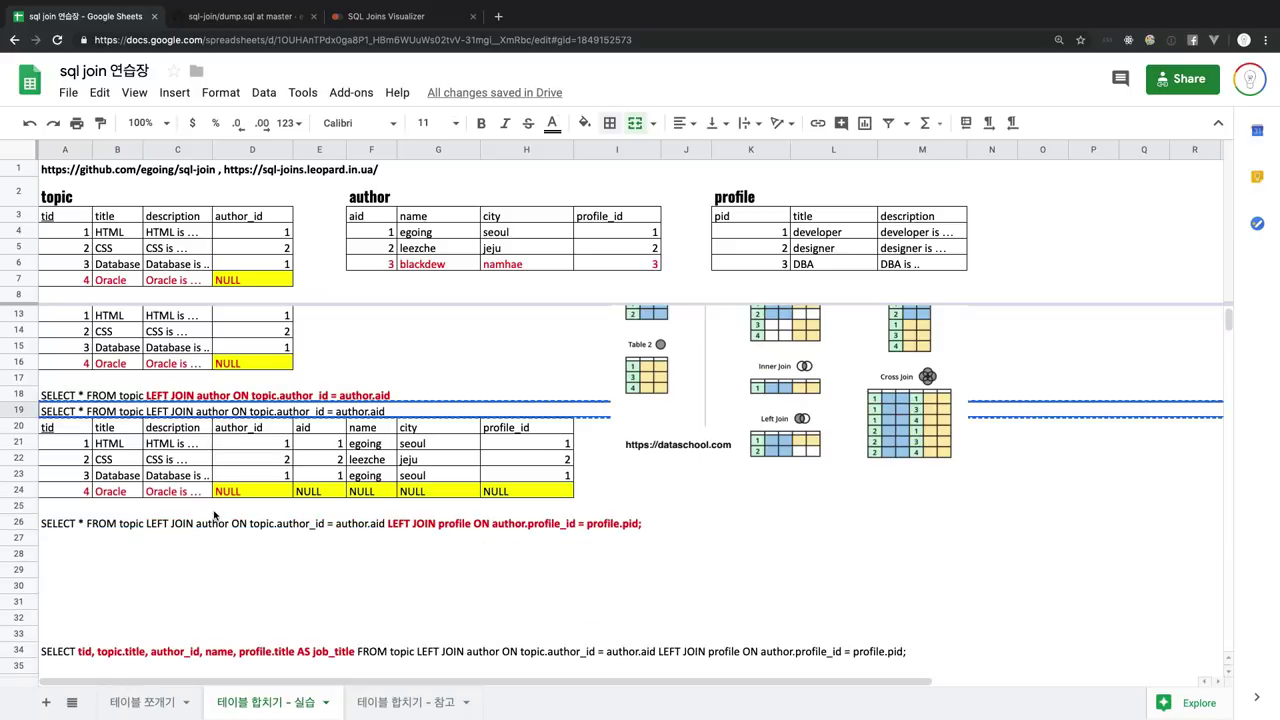
scroll(213, 515, up, 2)
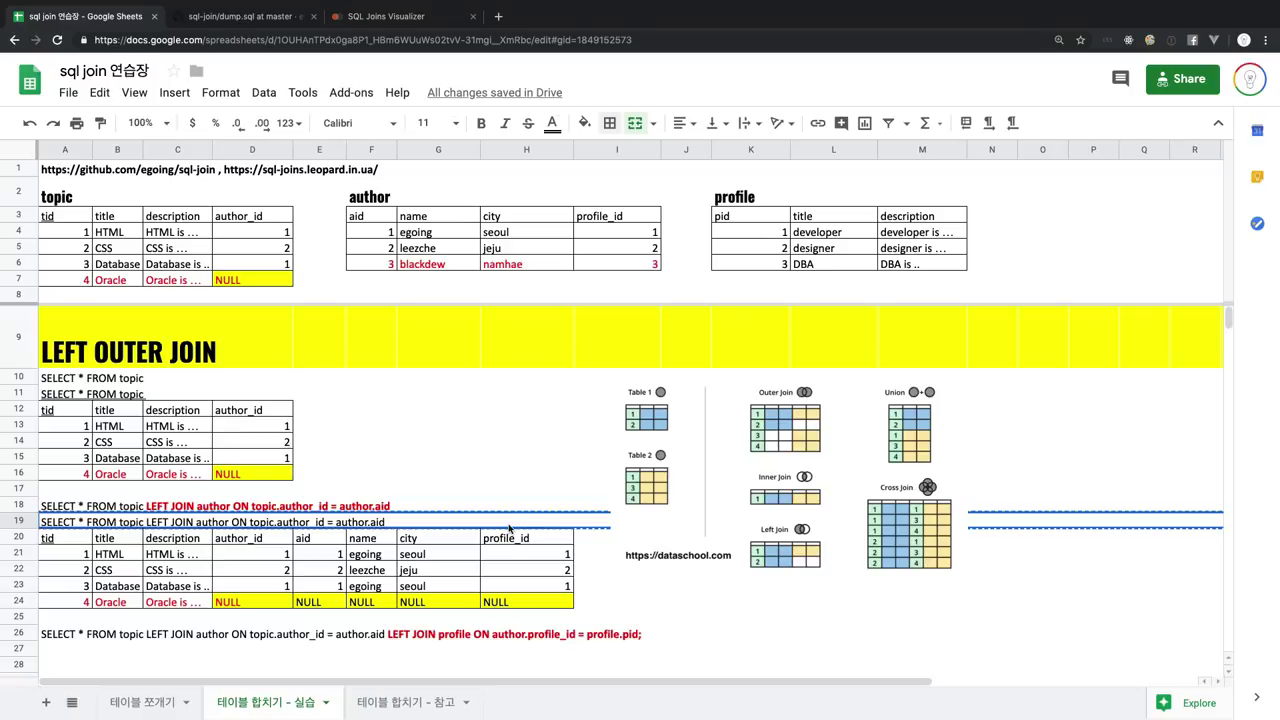
drag(530, 602, 80, 540)
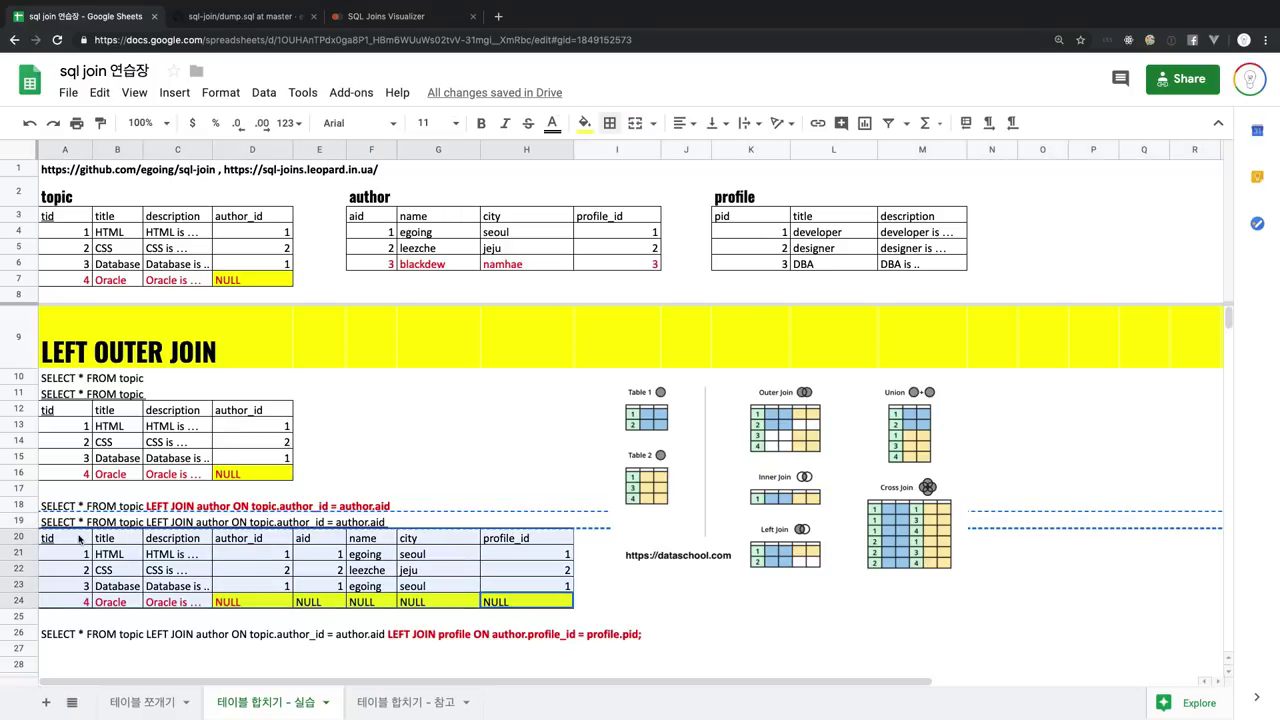
click(546, 568)
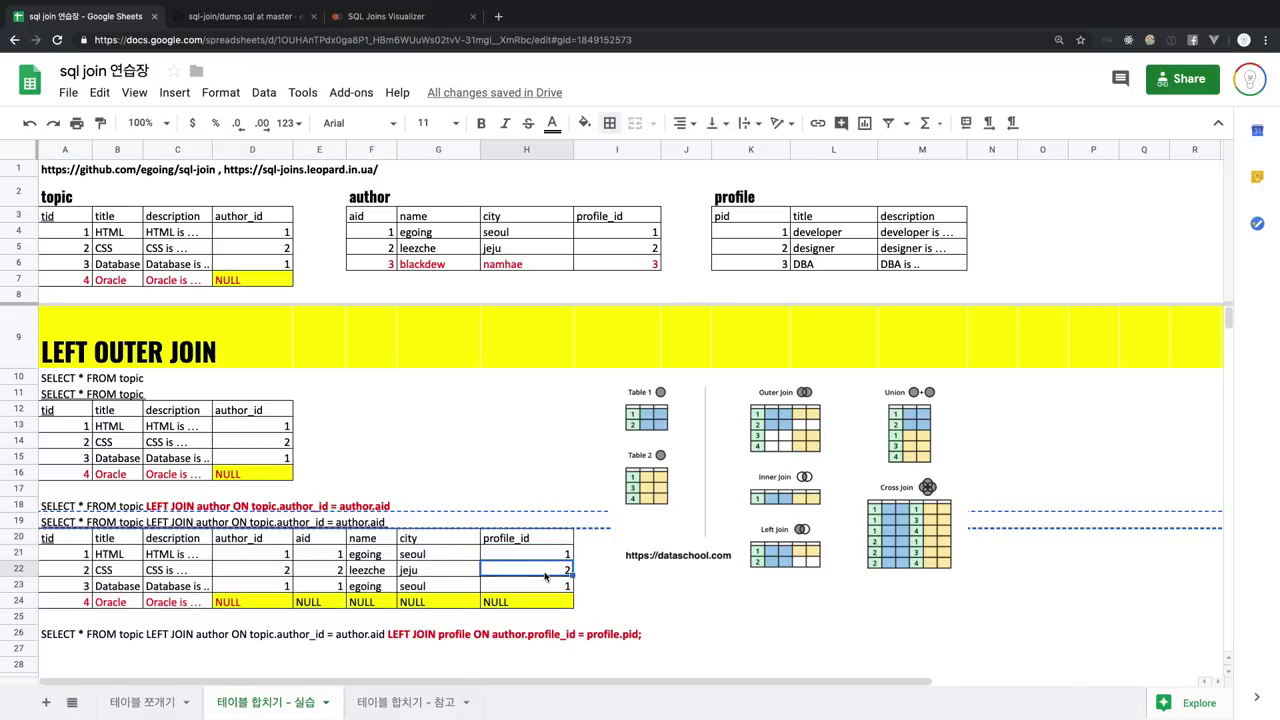
click(540, 588)
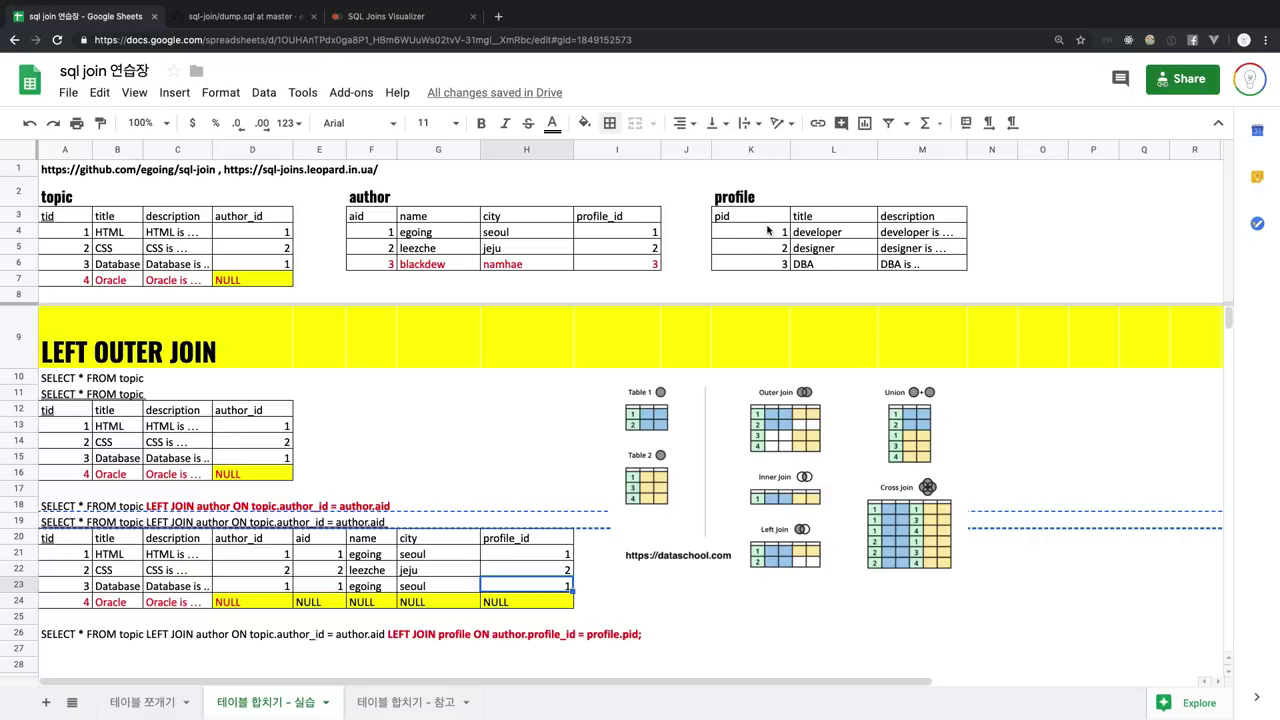
Try to copy the merged query cell in row 19 to A27, below the three-table query
scroll(768, 230, down, 1)
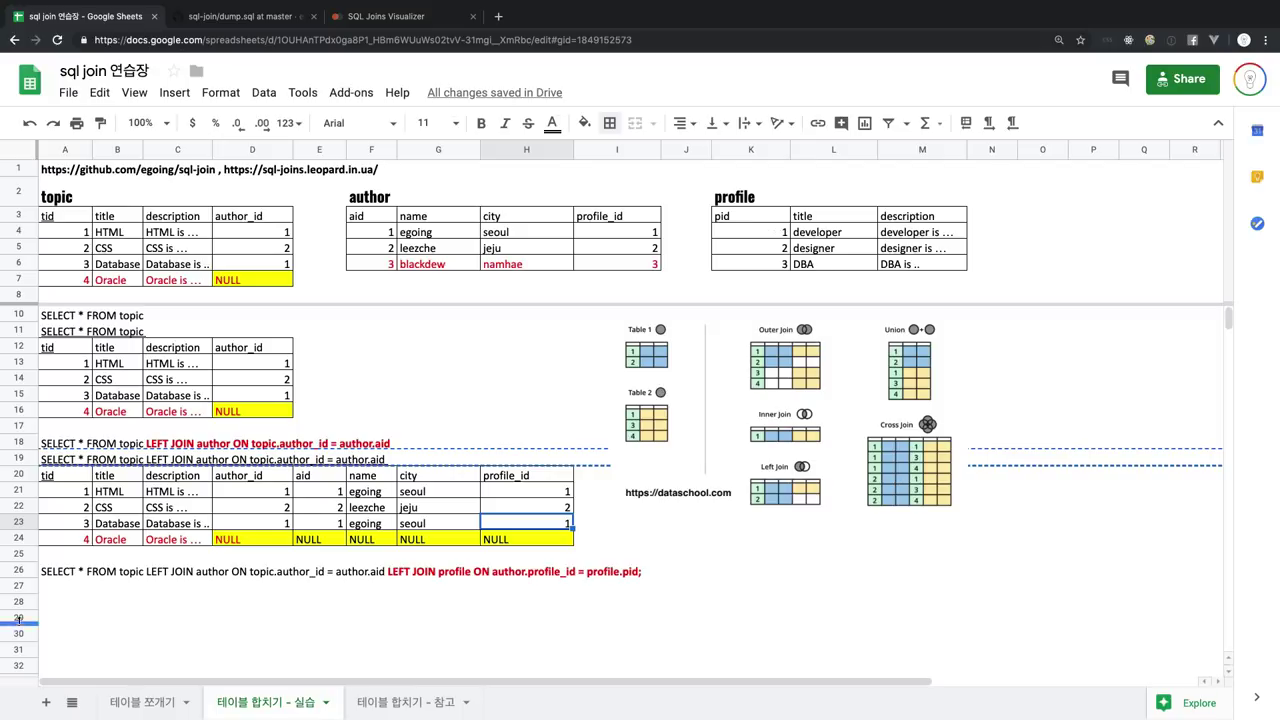
click(53, 576)
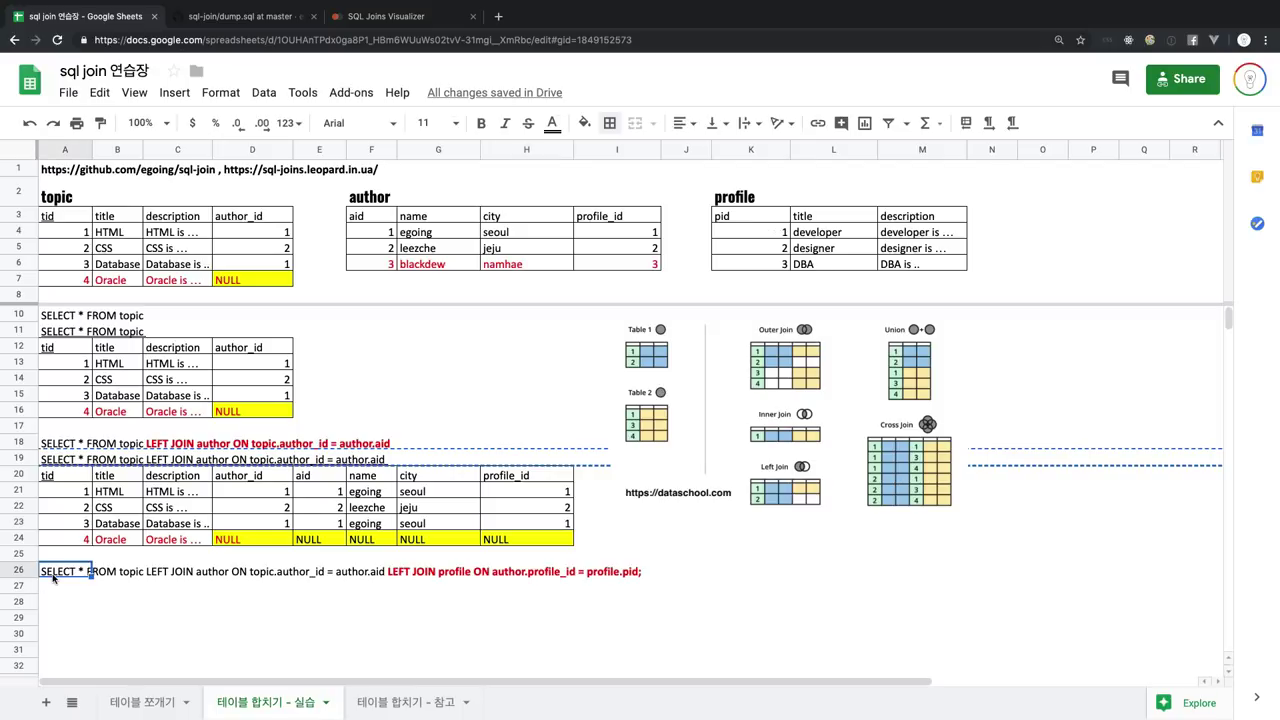
click(56, 446)
key(ctrl+c)
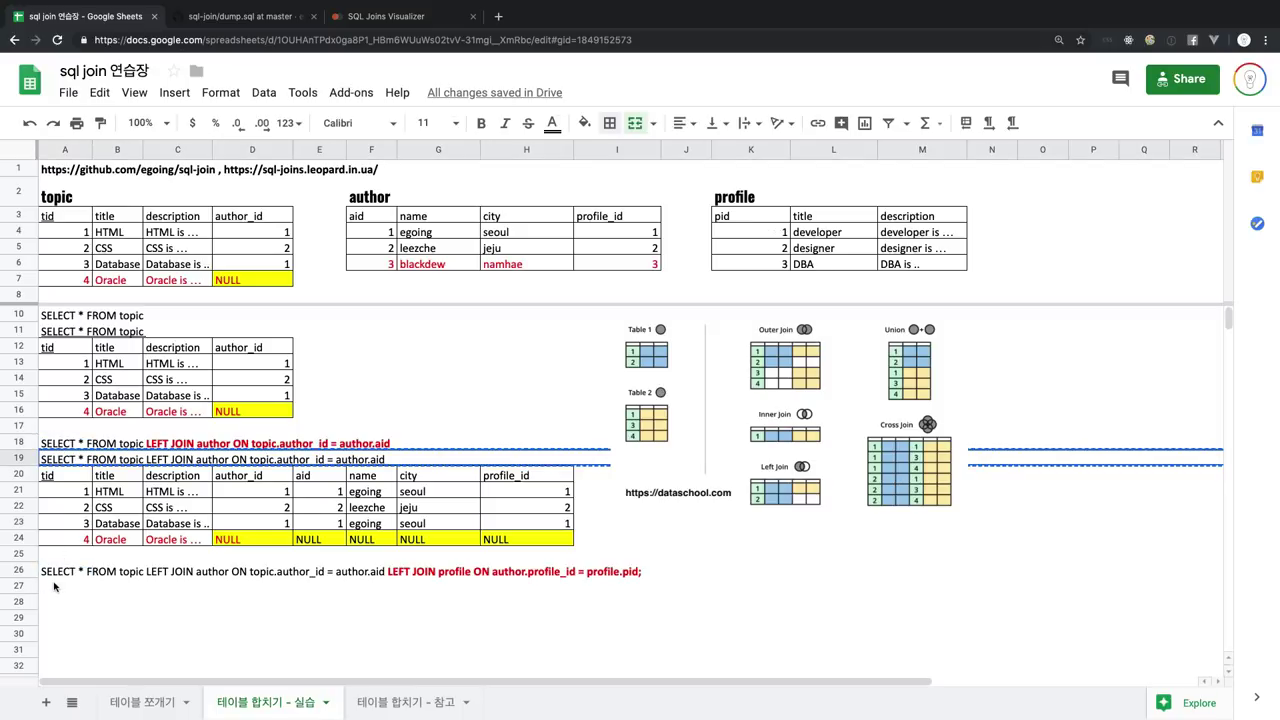
click(56, 586)
key(ctrl+v)
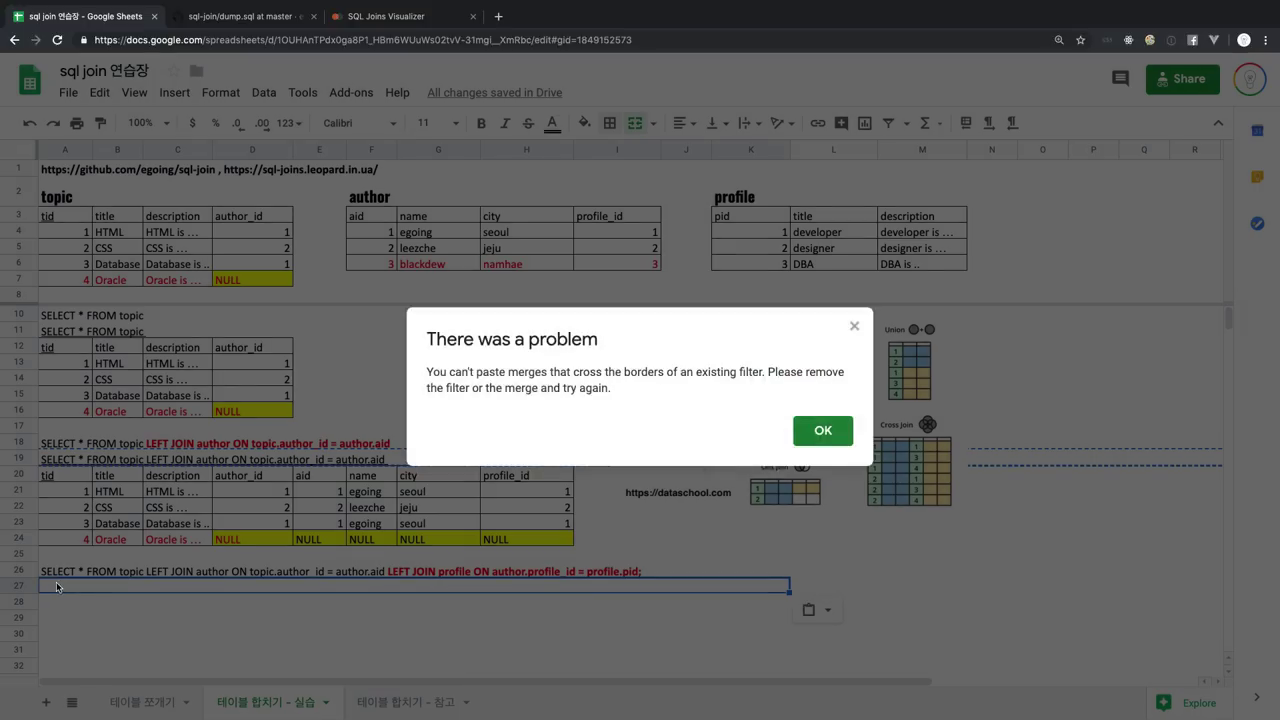
click(842, 432)
Copy only the query text from inside A19 into A27
triple_click(77, 459)
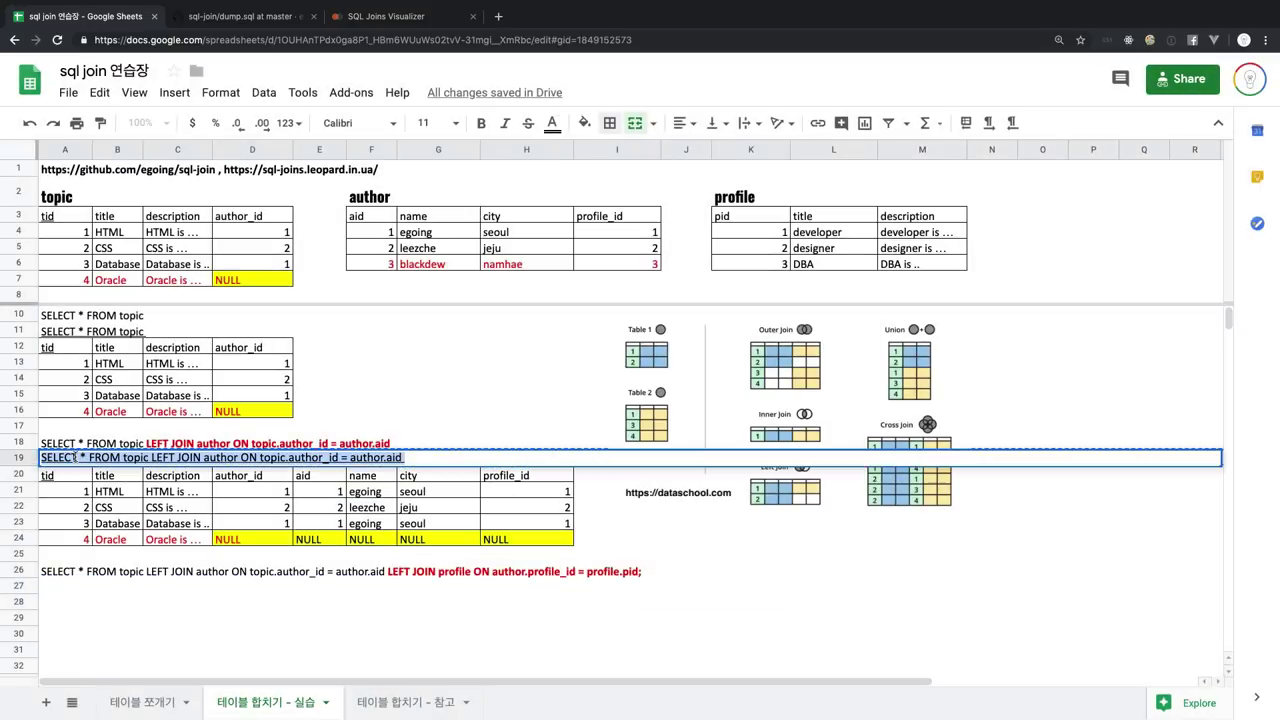
key(ctrl+c)
click(66, 584)
key(Return)
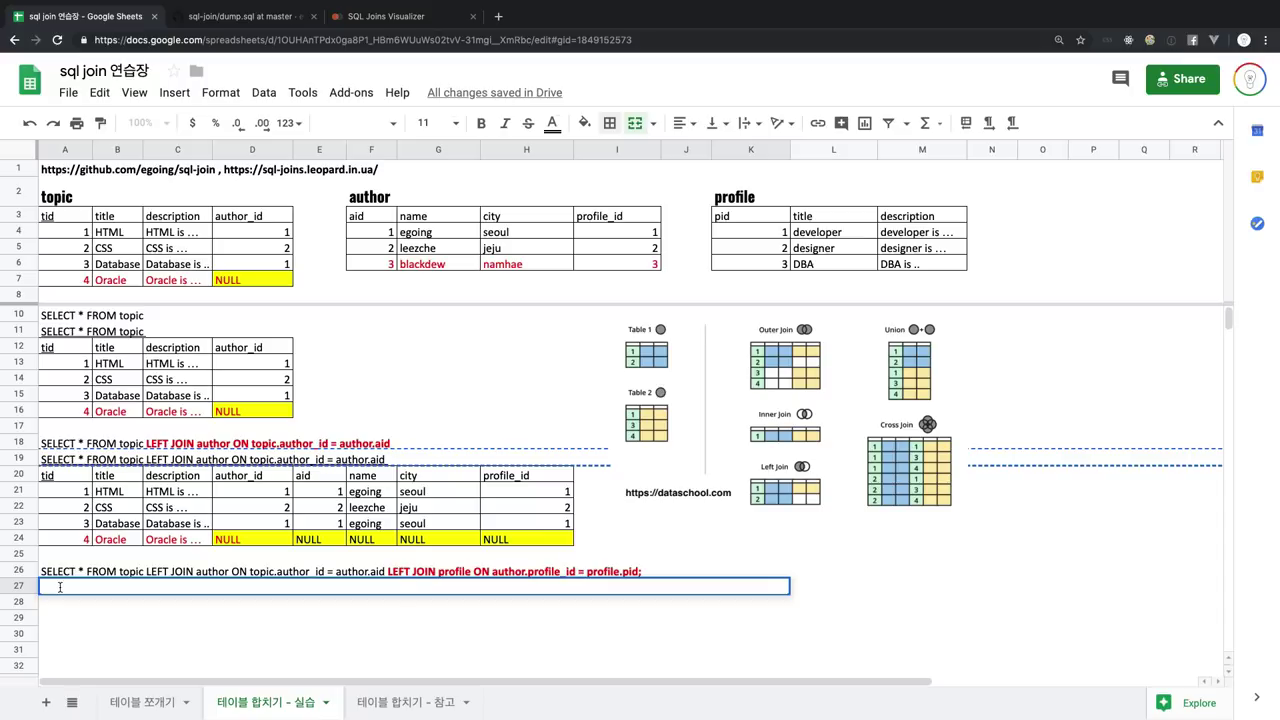
key(ctrl+v)
key(ctrl+a)
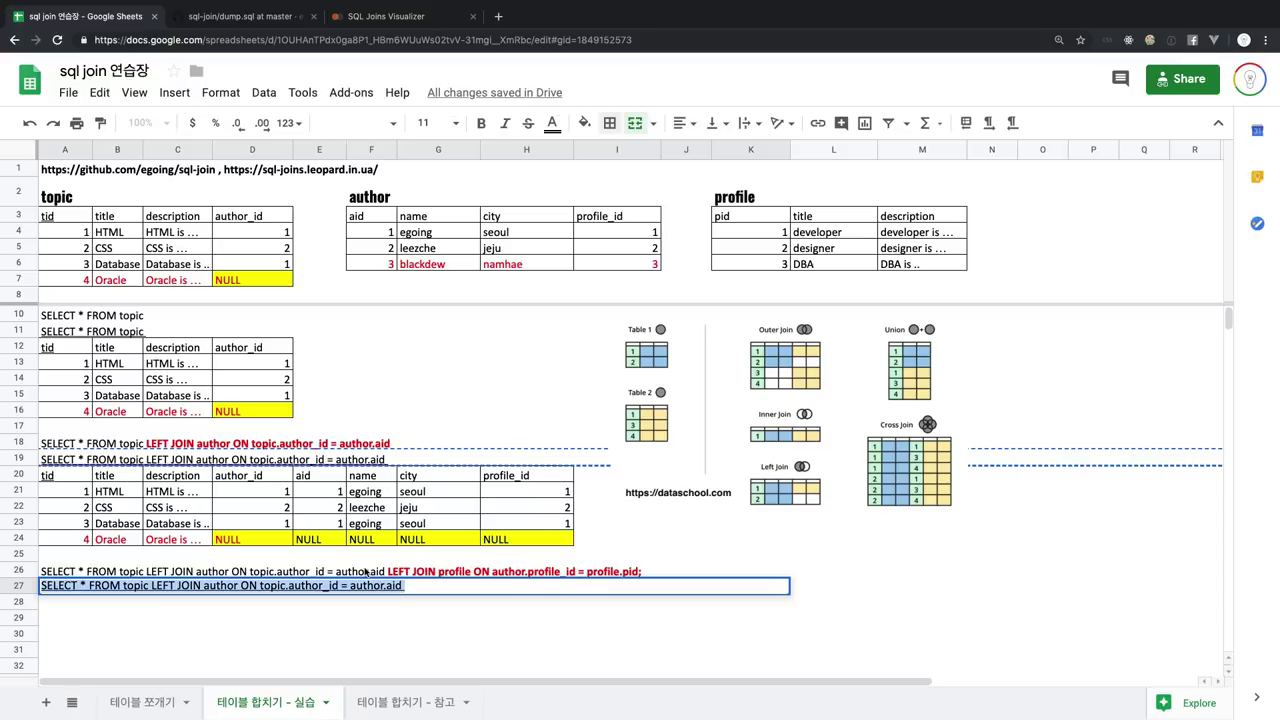
Append "LEFT JOIN profile ON author.profile_id = profile.pid;" to the query in A27 and highlight the result table A20:H24
key(Right)
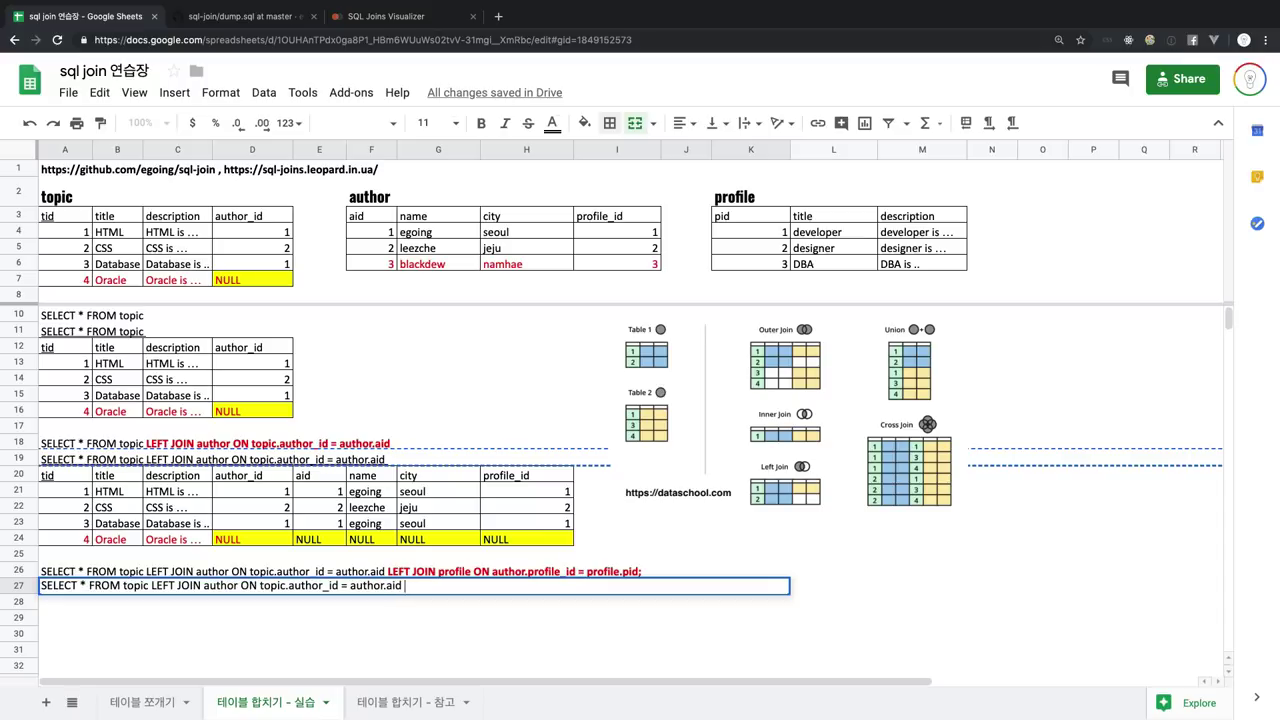
text(LEFT JOIN profile ON author.profile_id = profile.pid;)
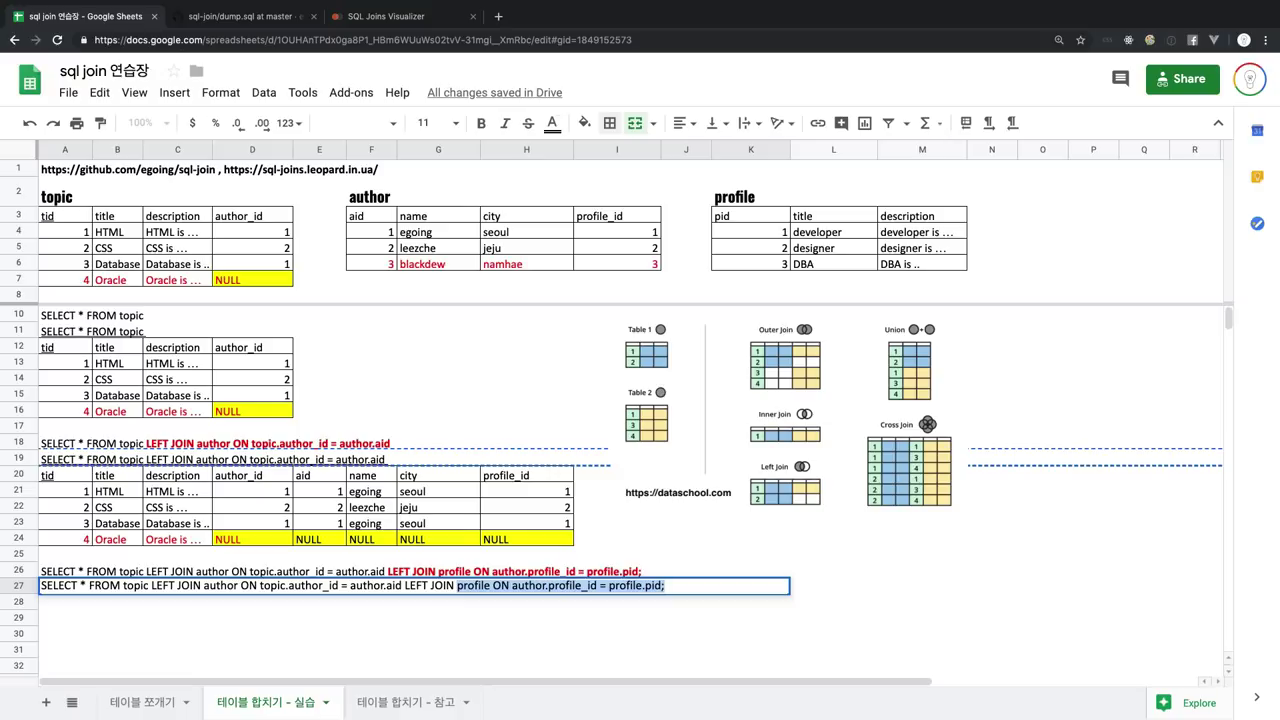
click(563, 541)
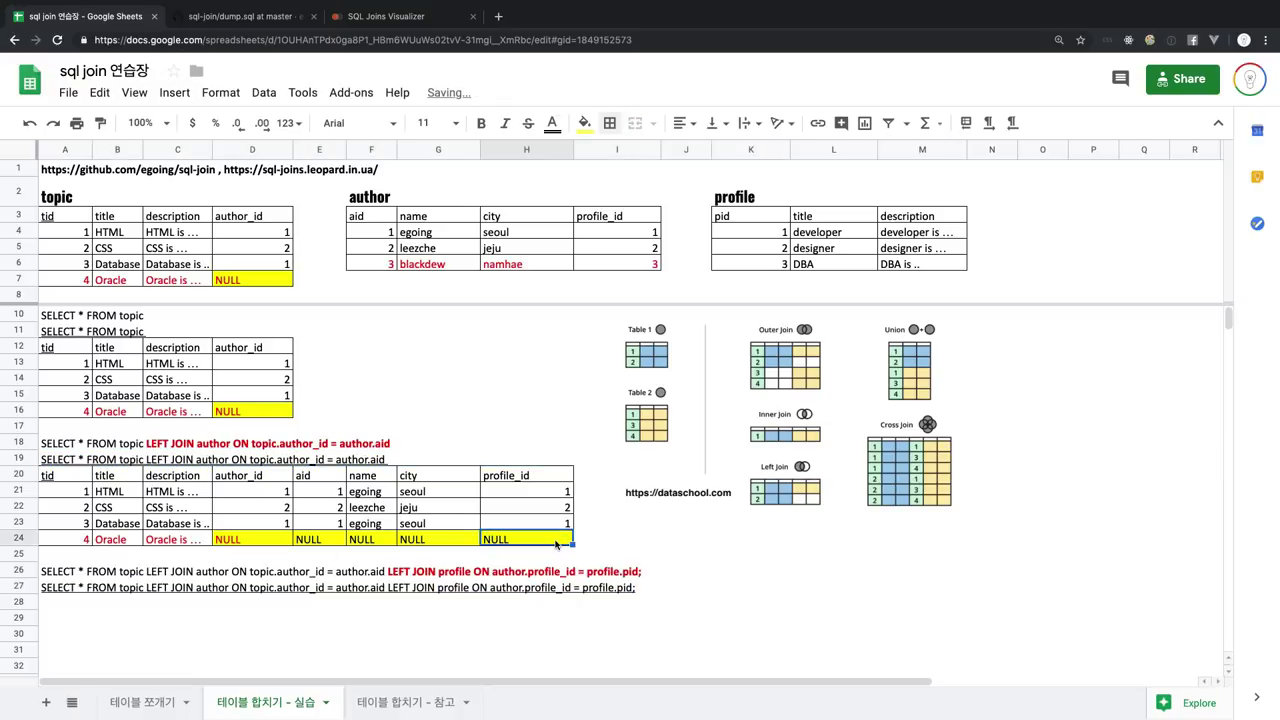
shift+click(79, 479)
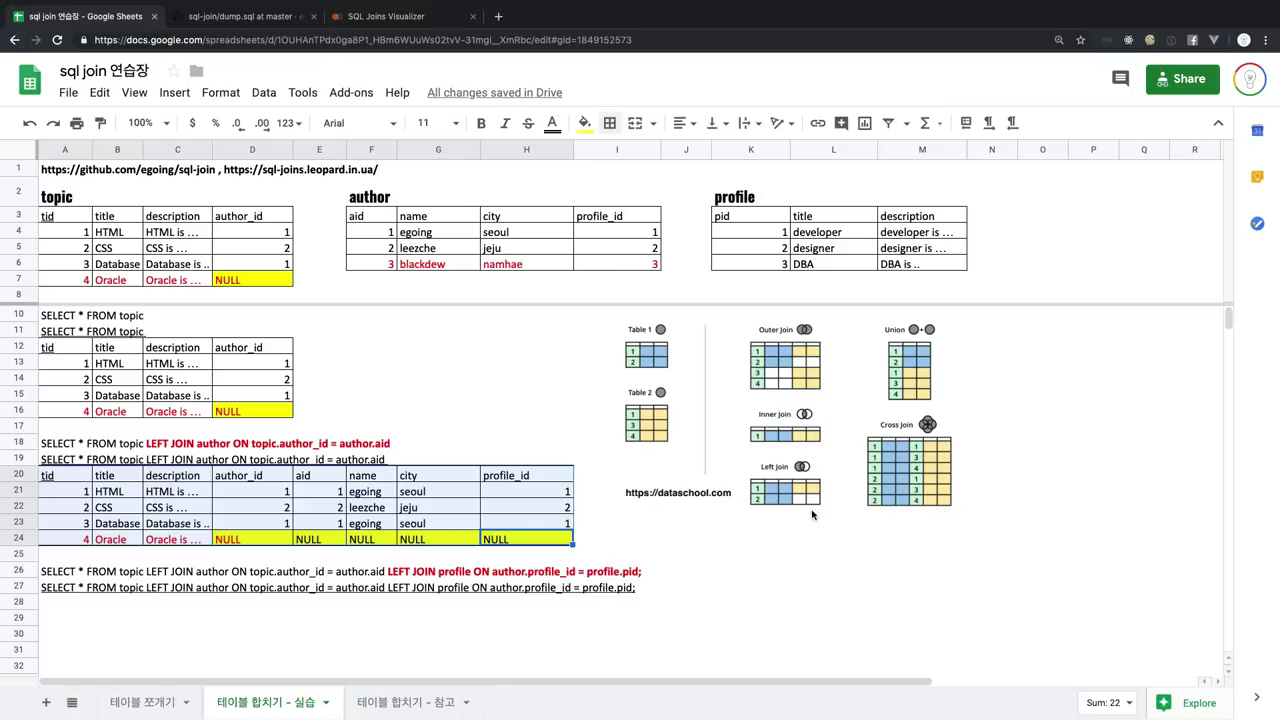
Delete the "LEFT JOIN profile ON author.profile_id = profile.pid;" clause from the query in A27
click(54, 590)
triple_click(54, 588)
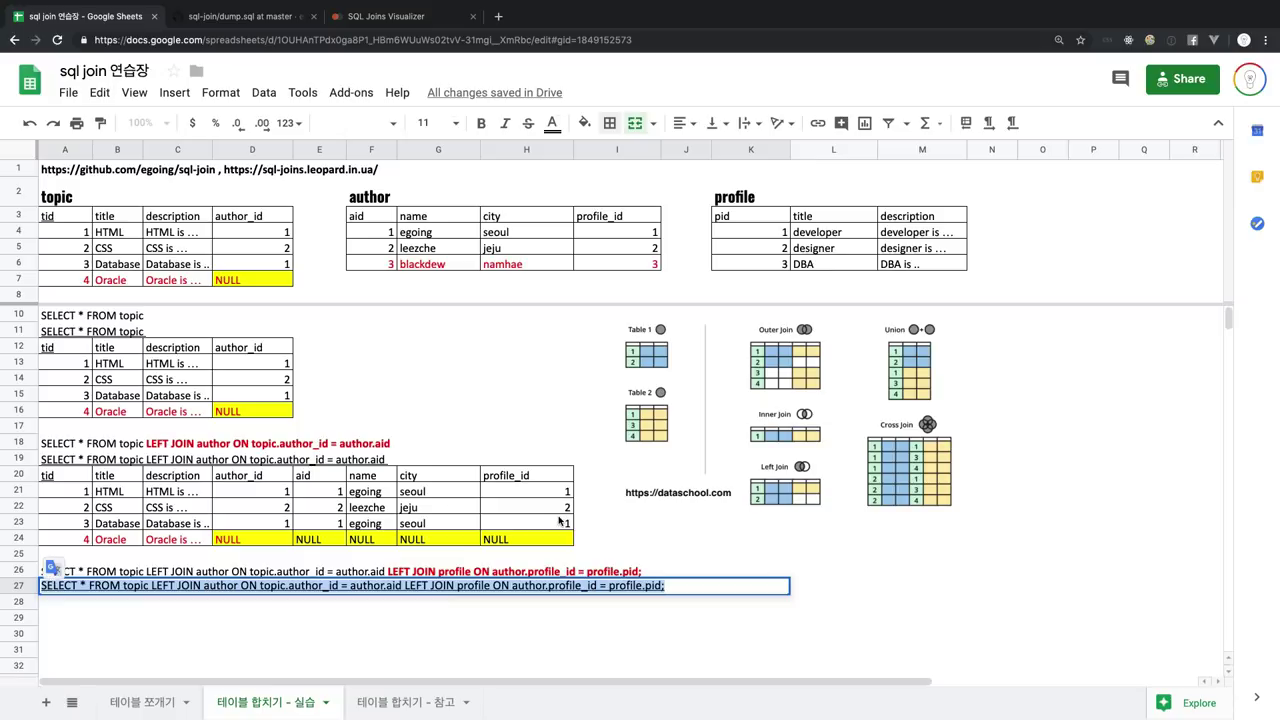
key(Right)
key(alt+shift+Left)
key(alt+shift+Left)
key(alt+shift+Left)
key(alt+shift+Left)
key(alt+shift+Left)
key(alt+shift+Left)
key(alt+shift+Left)
key(alt+shift+Left)
key(alt+shift+Left)
key(alt+shift+Left)
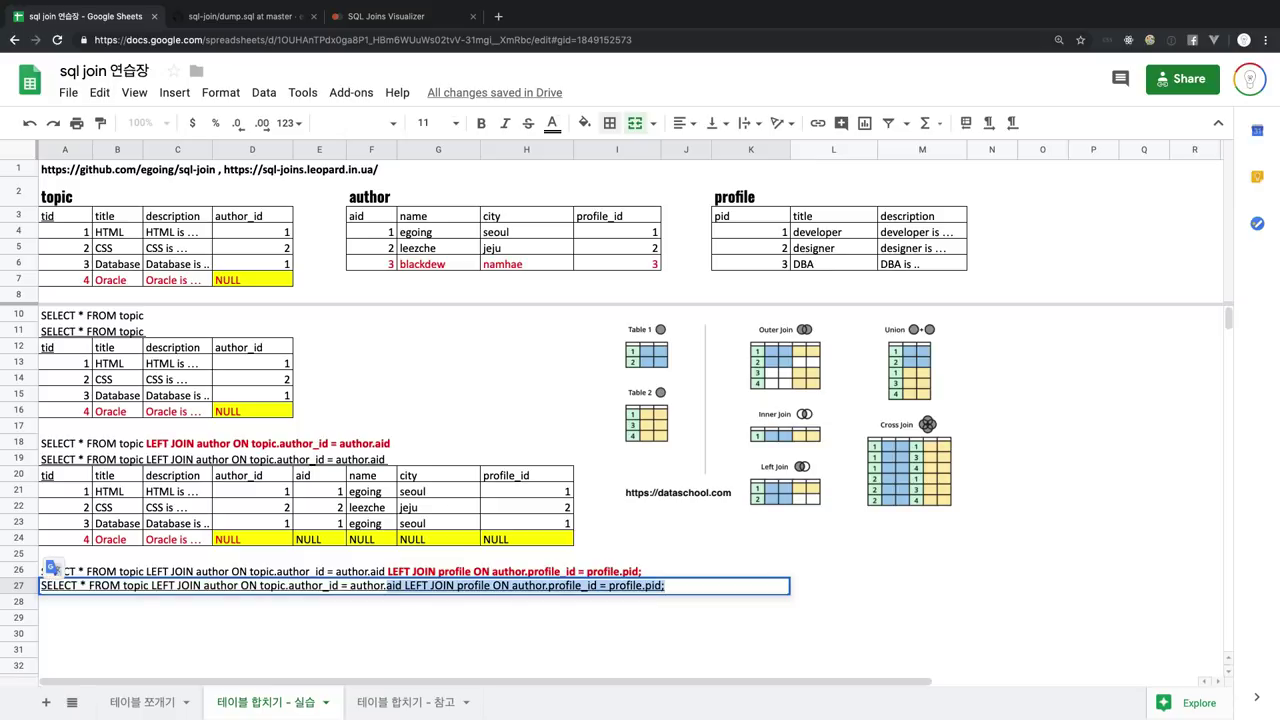
key(alt+shift+Right)
key(alt+shift+Right)
key(alt+shift+Left)
key(BackSpace)
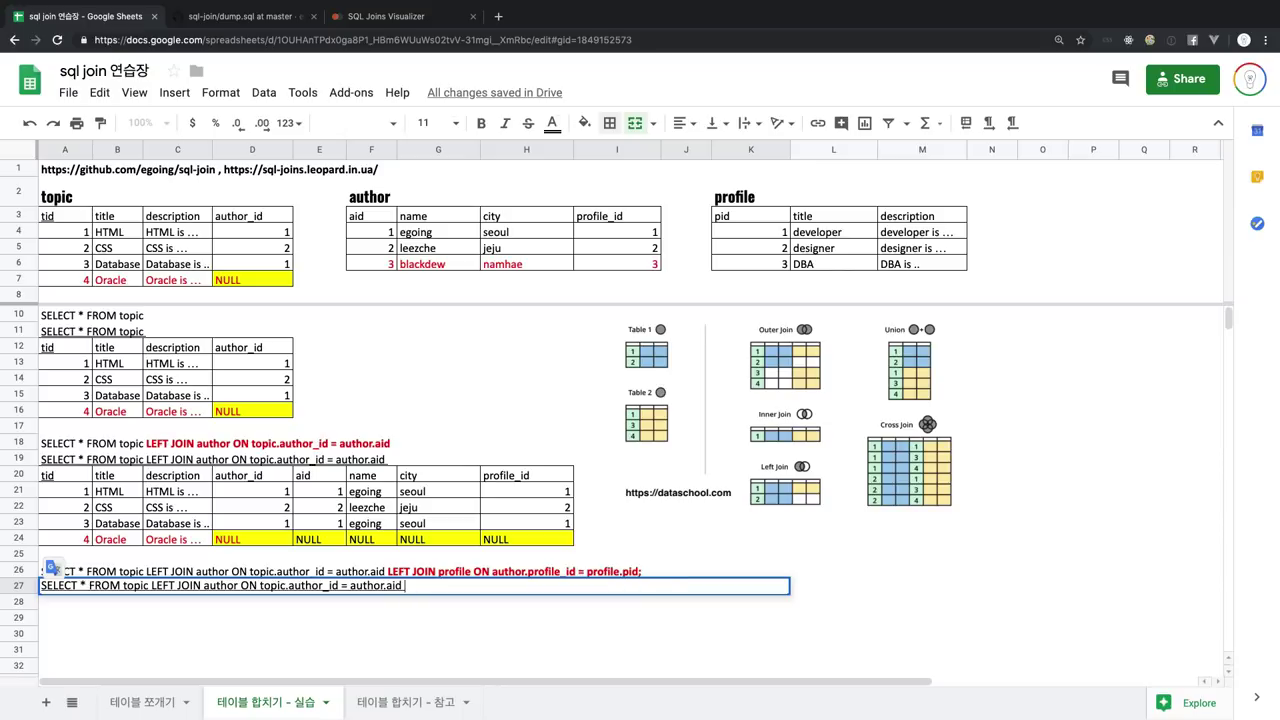
Append "LEFT JOIN profile ON author.profile_id = profile.pdi;" to the query in A27
text(LEFT JOIN )
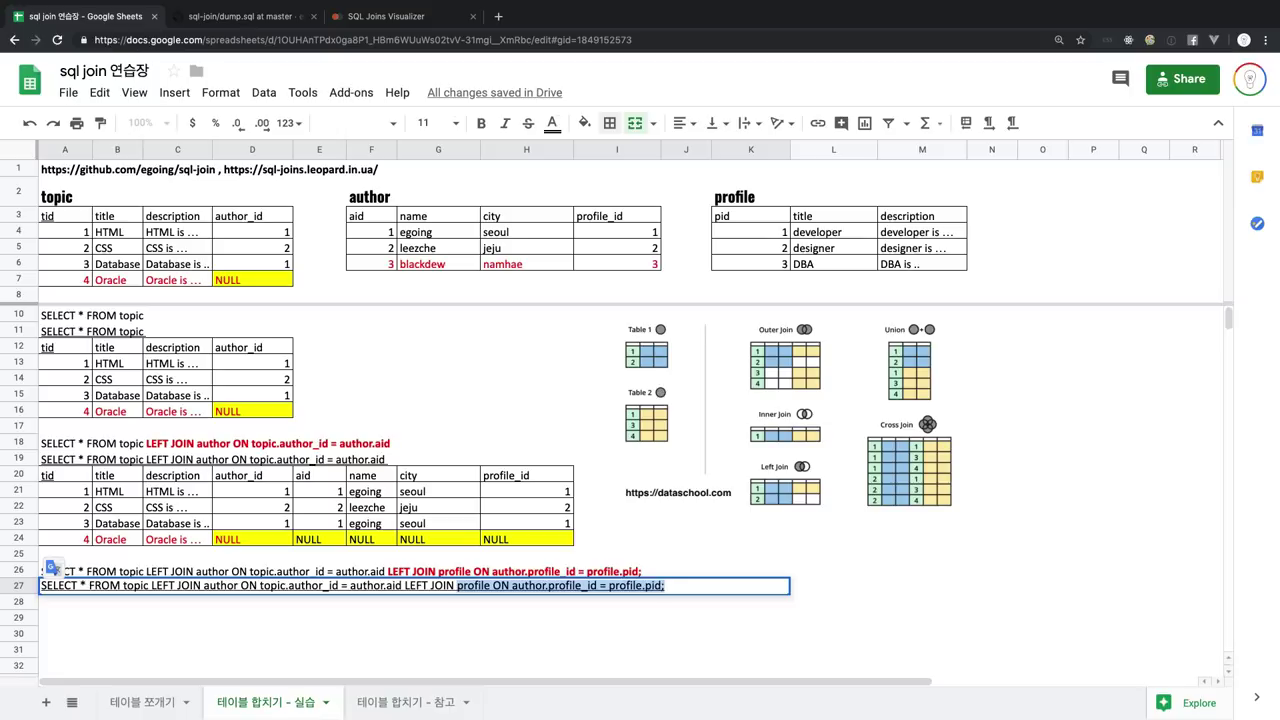
text(profile ON author.)
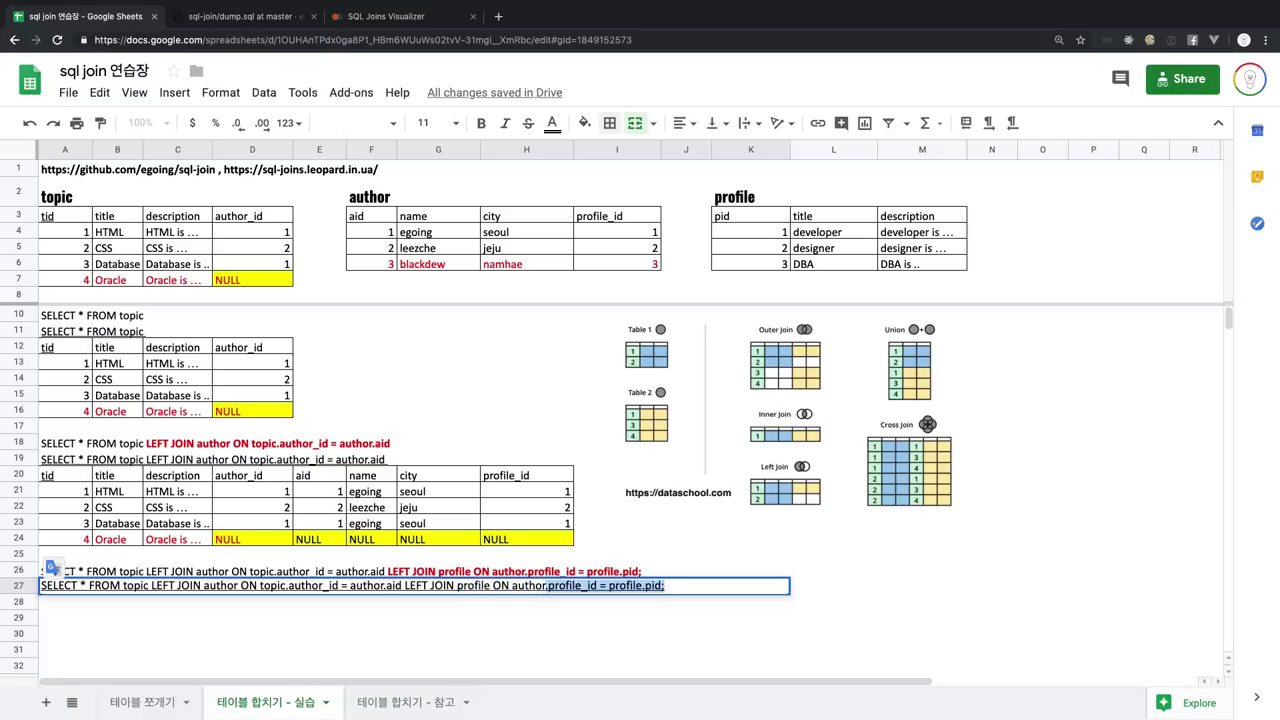
text(profile_id = )
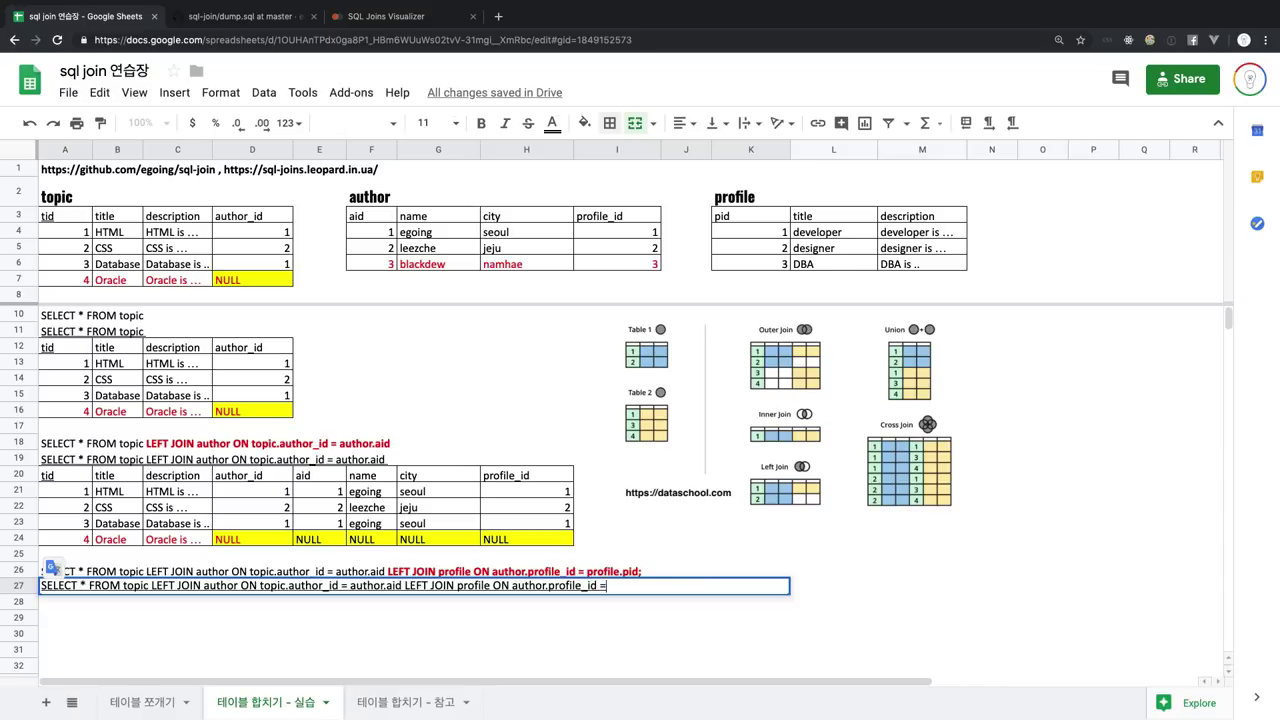
text(profile.pdi;)
key(Return)
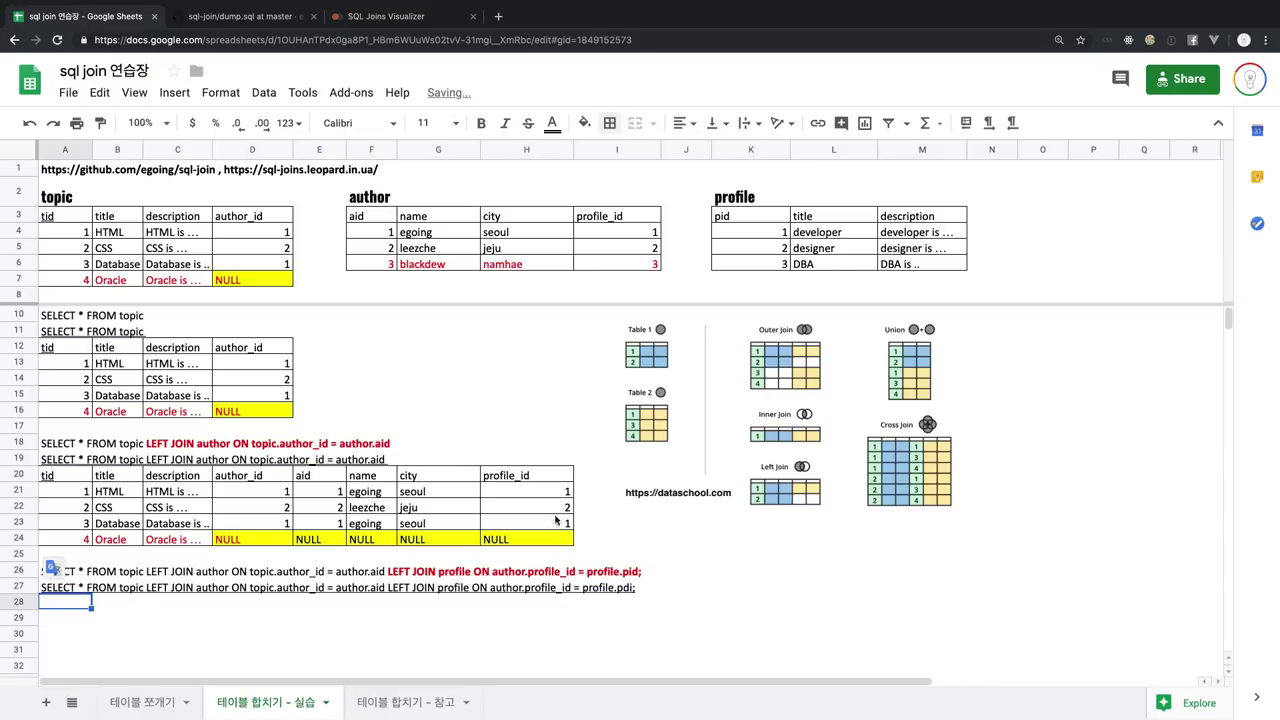
Correct the end of the query in A27 to read "profile.pid;"
drag(66, 590, 777, 588)
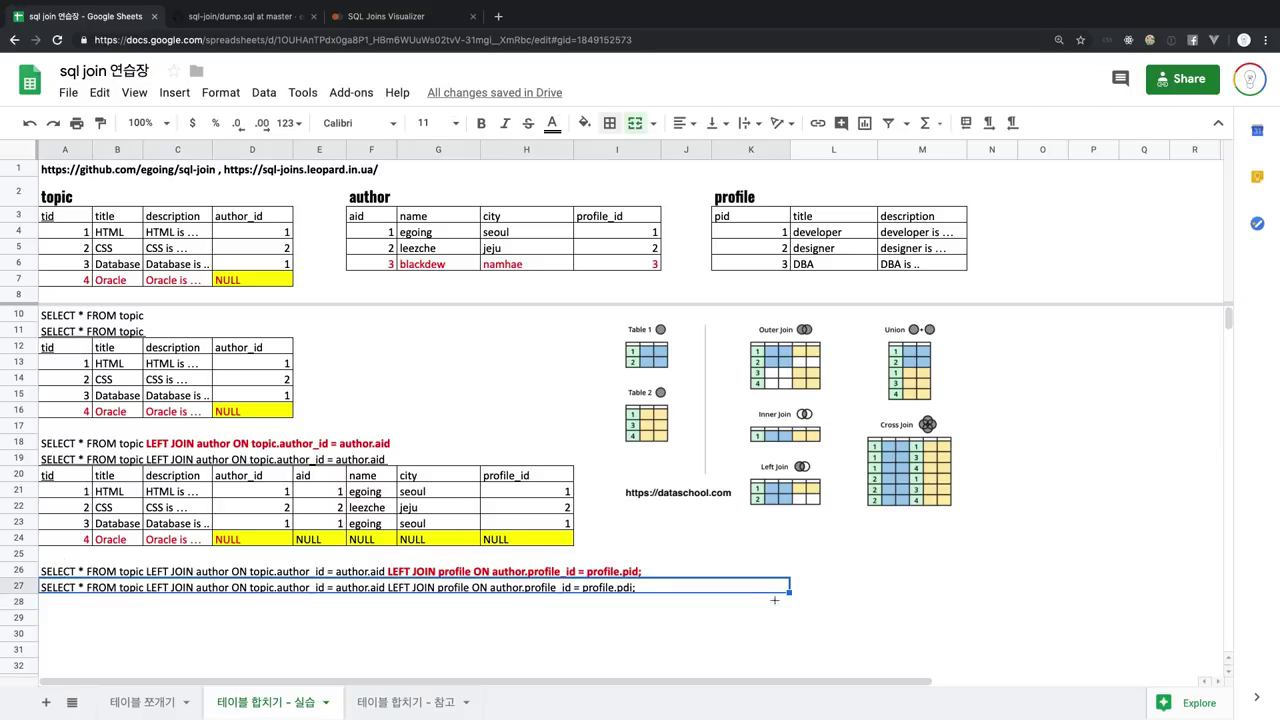
double_click(680, 590)
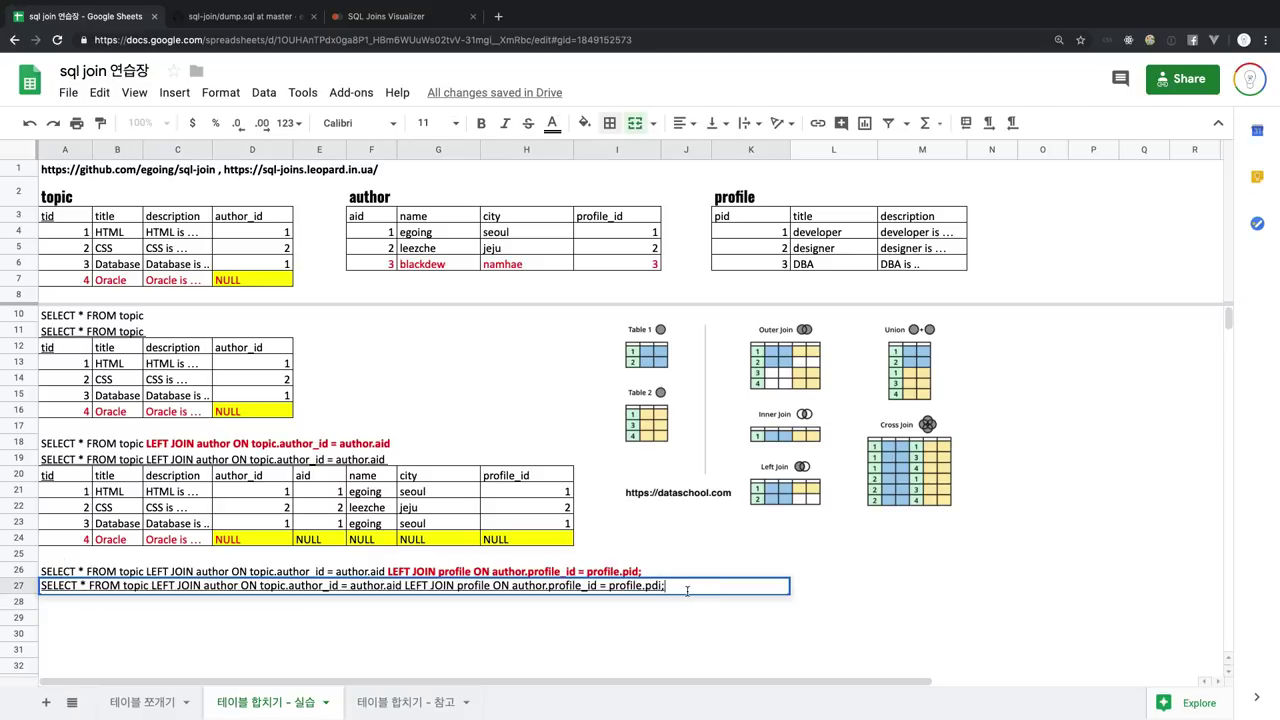
key(BackSpace)
key(BackSpace)
key(BackSpace)
text(id)
key(Return)
click(459, 620)
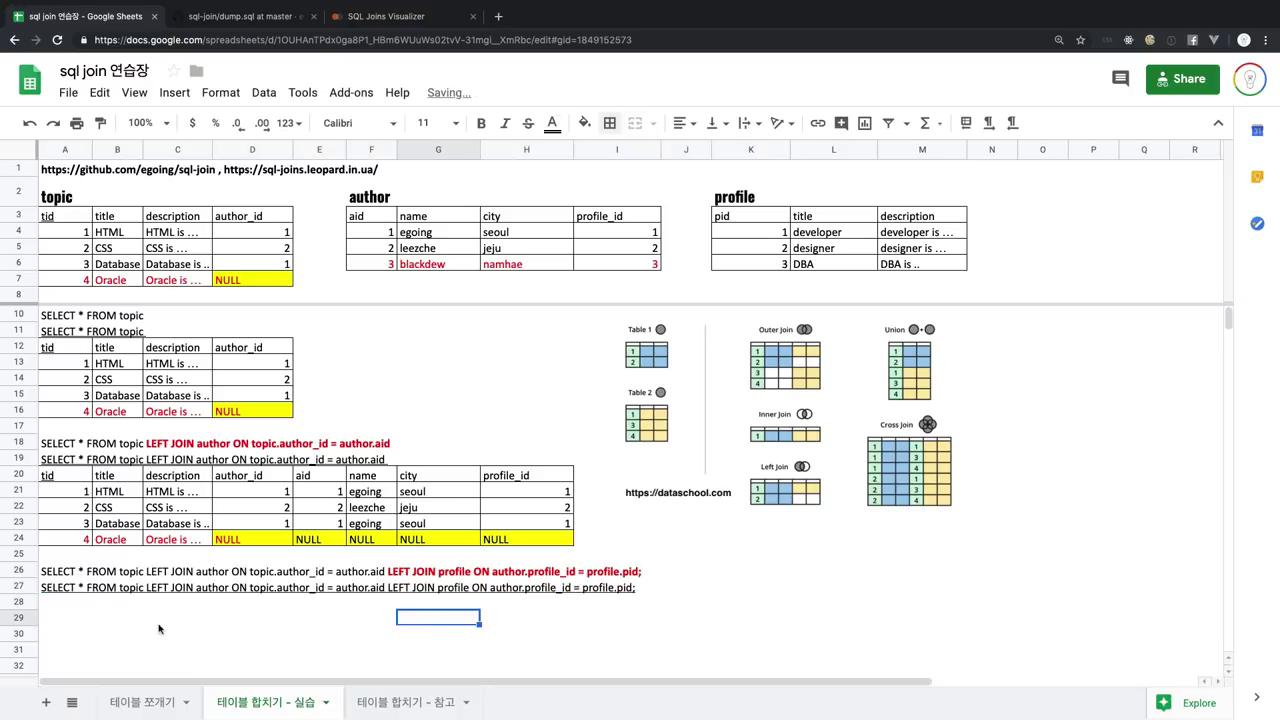
Copy the topic-author result table A20:H24 to A28, directly below the three-table query
click(57, 476)
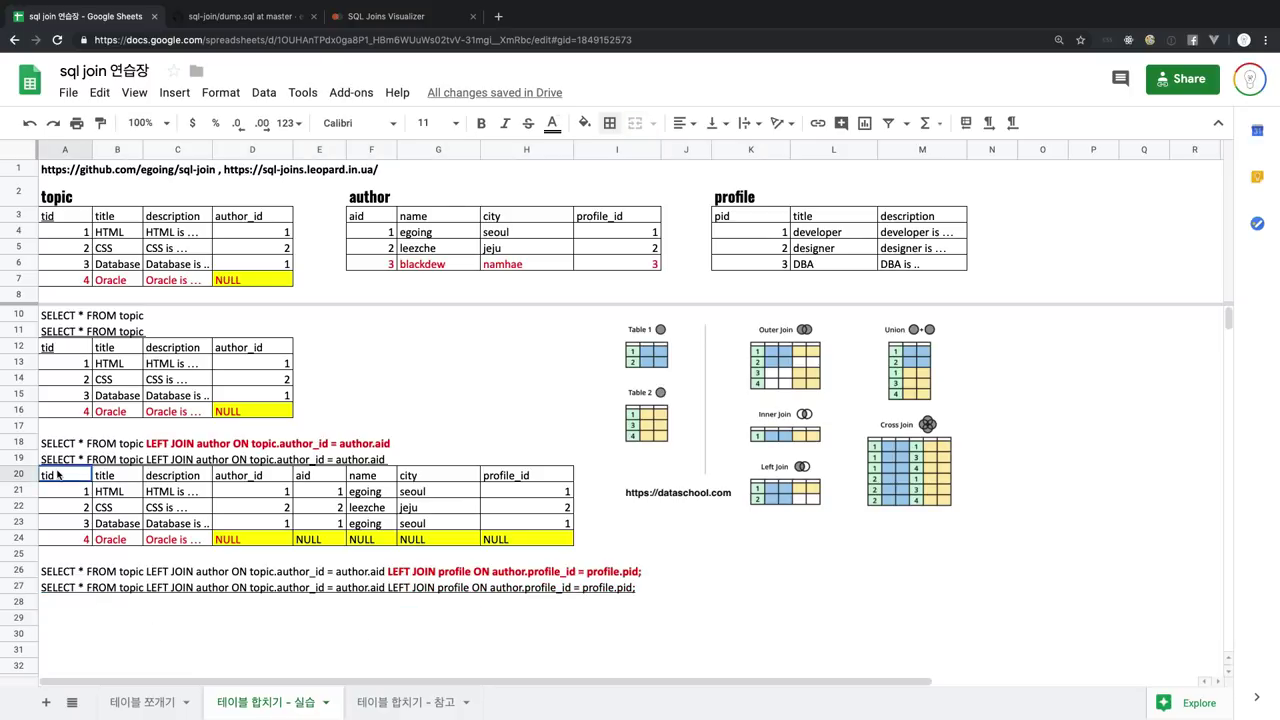
shift+click(518, 544)
key(ctrl+c)
click(53, 604)
key(ctrl+v)
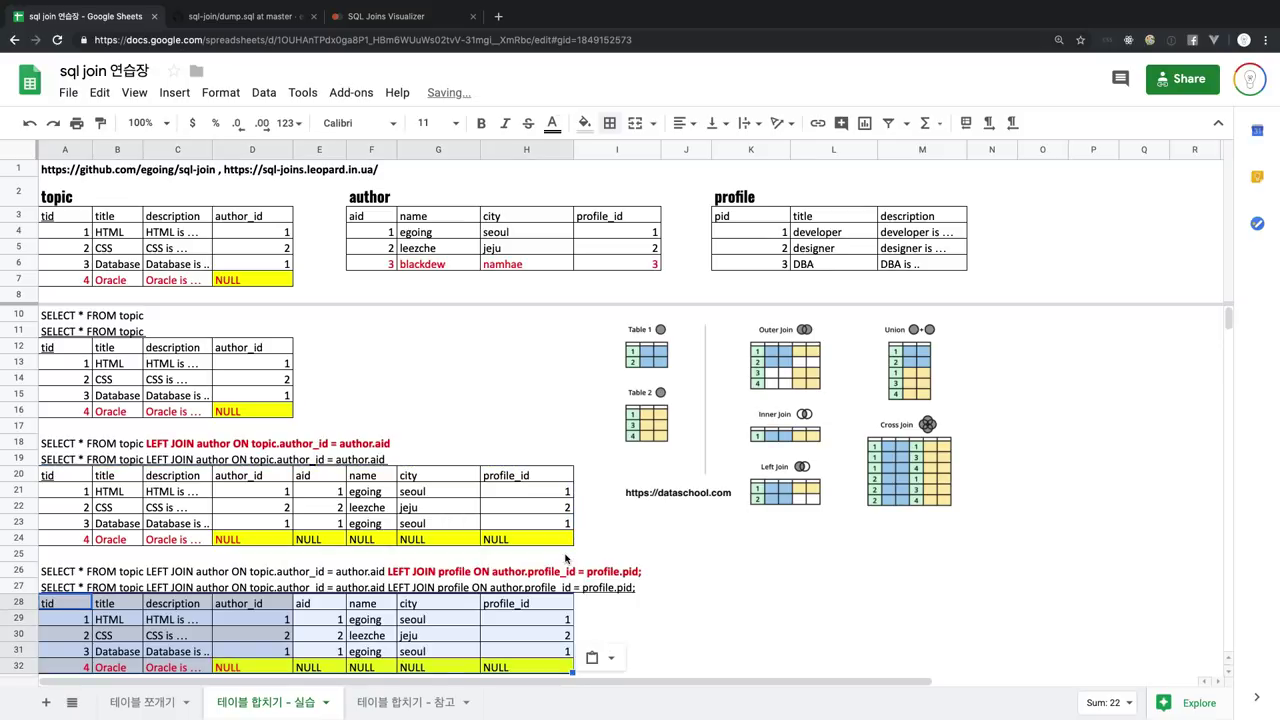
Copy the profile table K3:M6 to I28, beside the profile_id column of the new result table
scroll(565, 559, down, 2)
click(728, 214)
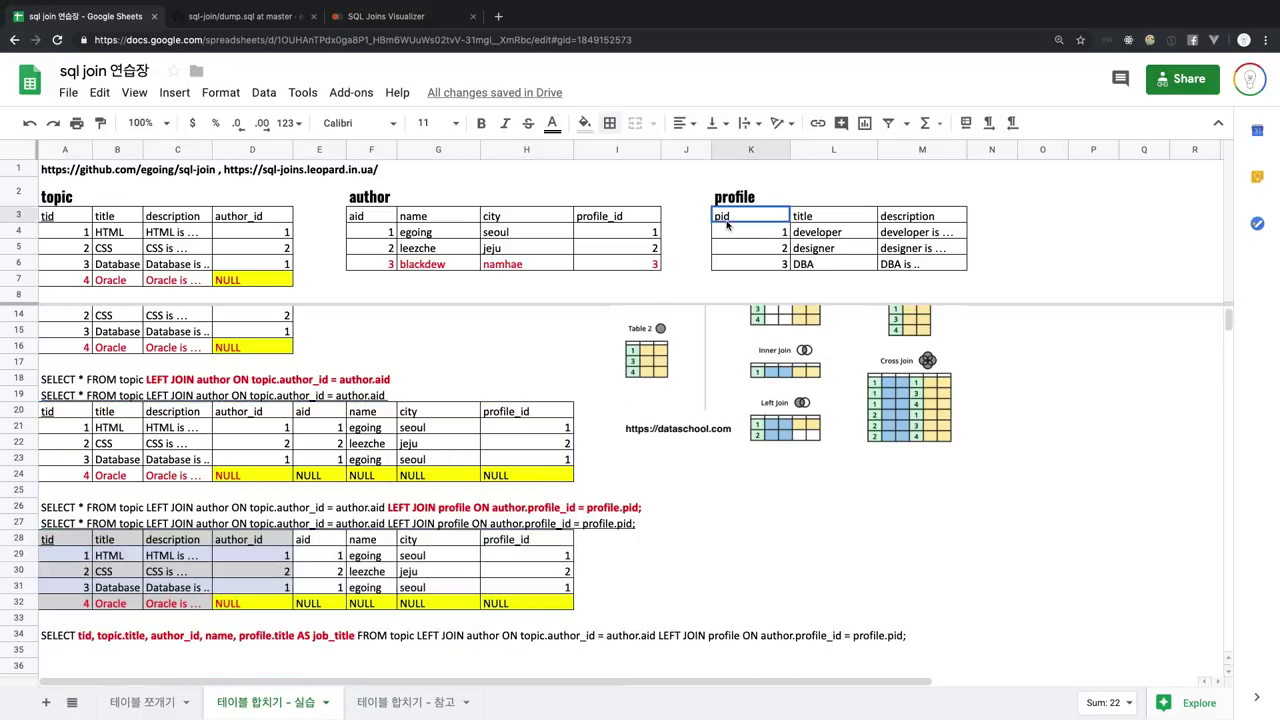
shift+click(890, 265)
key(ctrl+c)
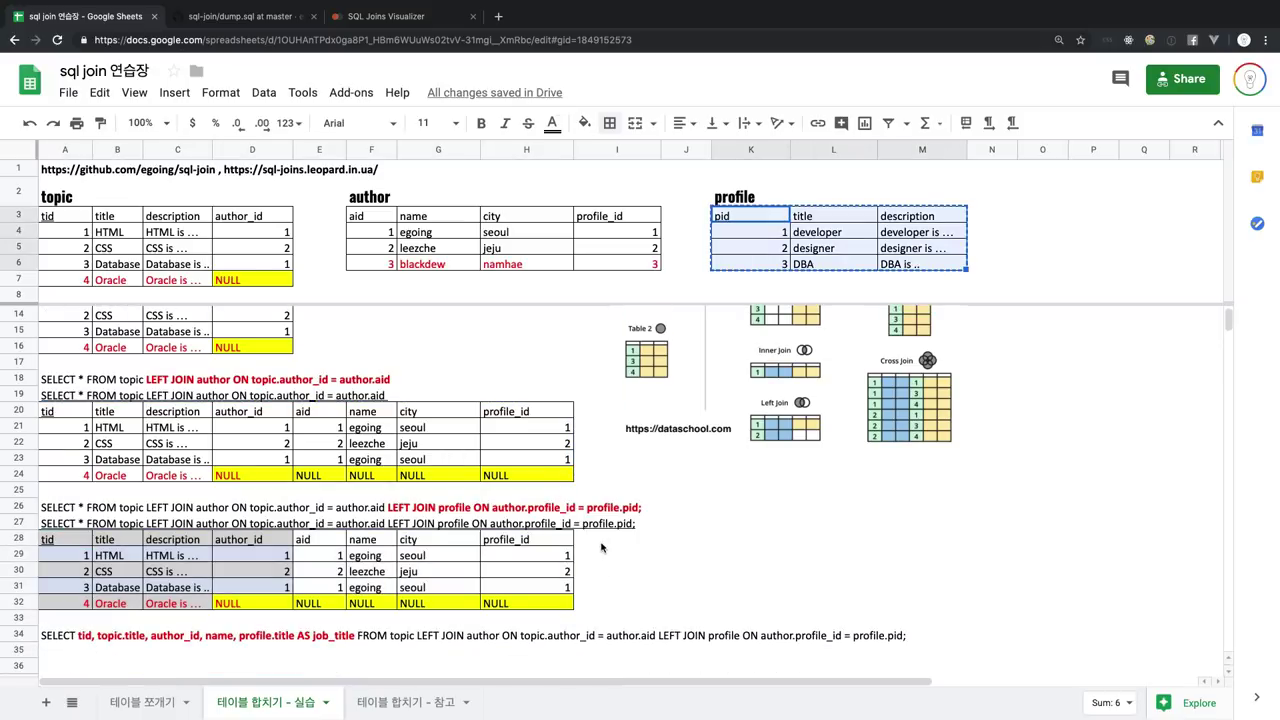
click(602, 546)
key(ctrl+v)
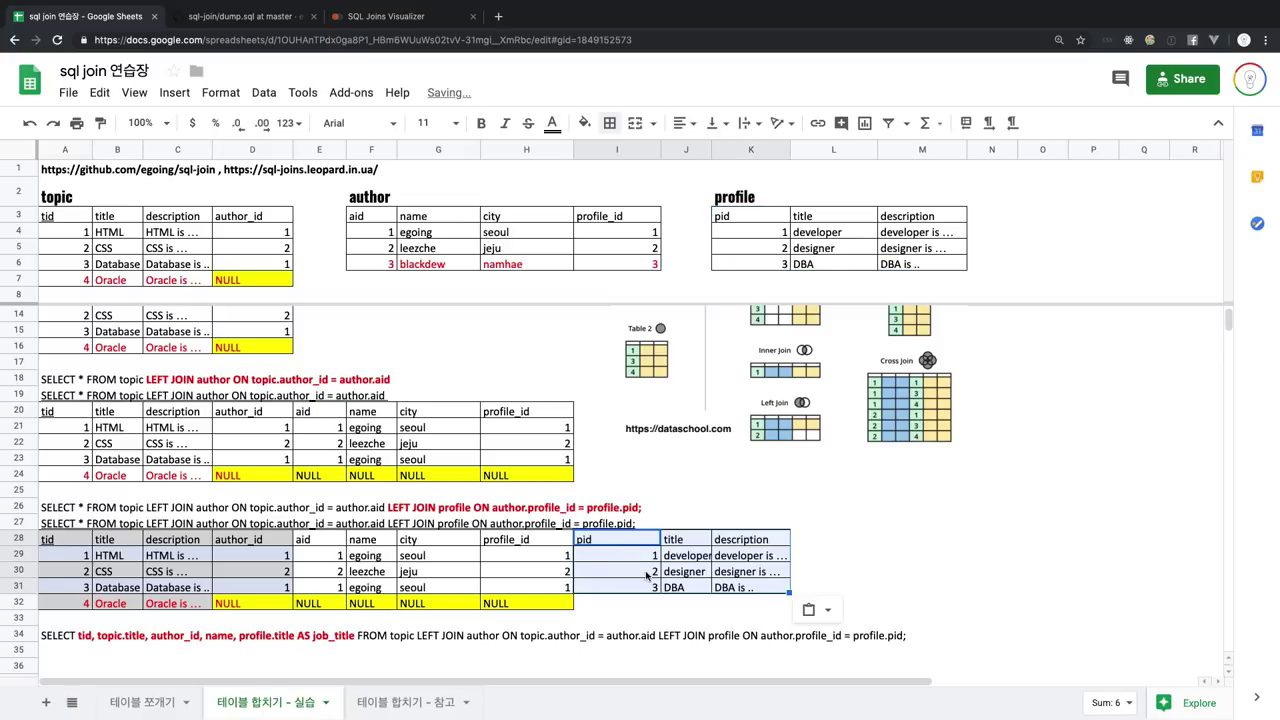
Compare the profile_id and pid values pair by pair in H29:I31
click(622, 560)
click(535, 562)
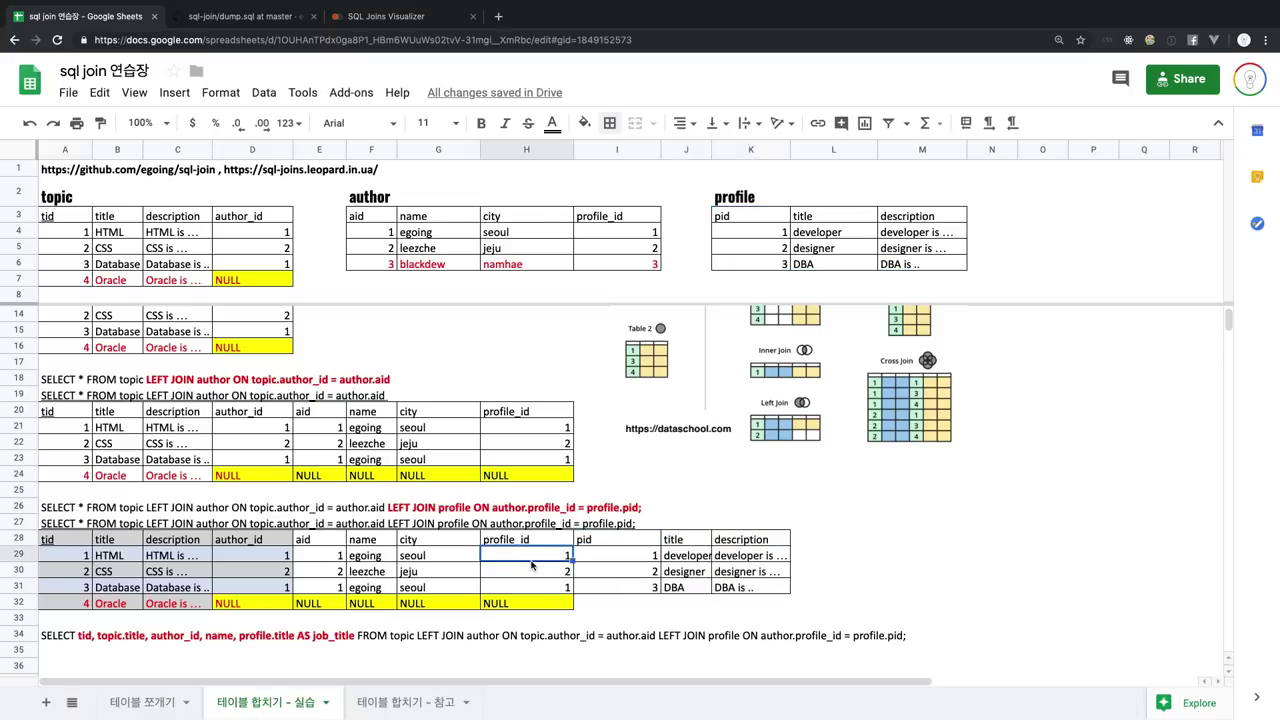
shift+click(633, 562)
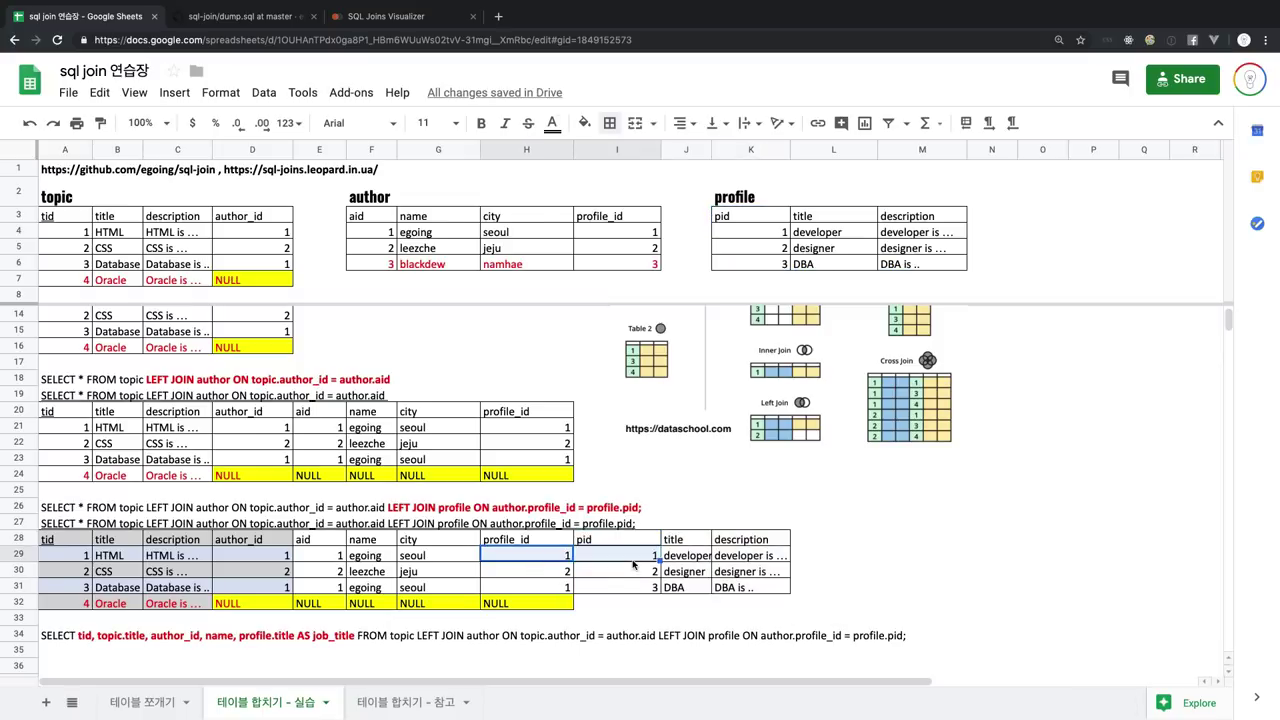
click(555, 576)
shift+click(645, 574)
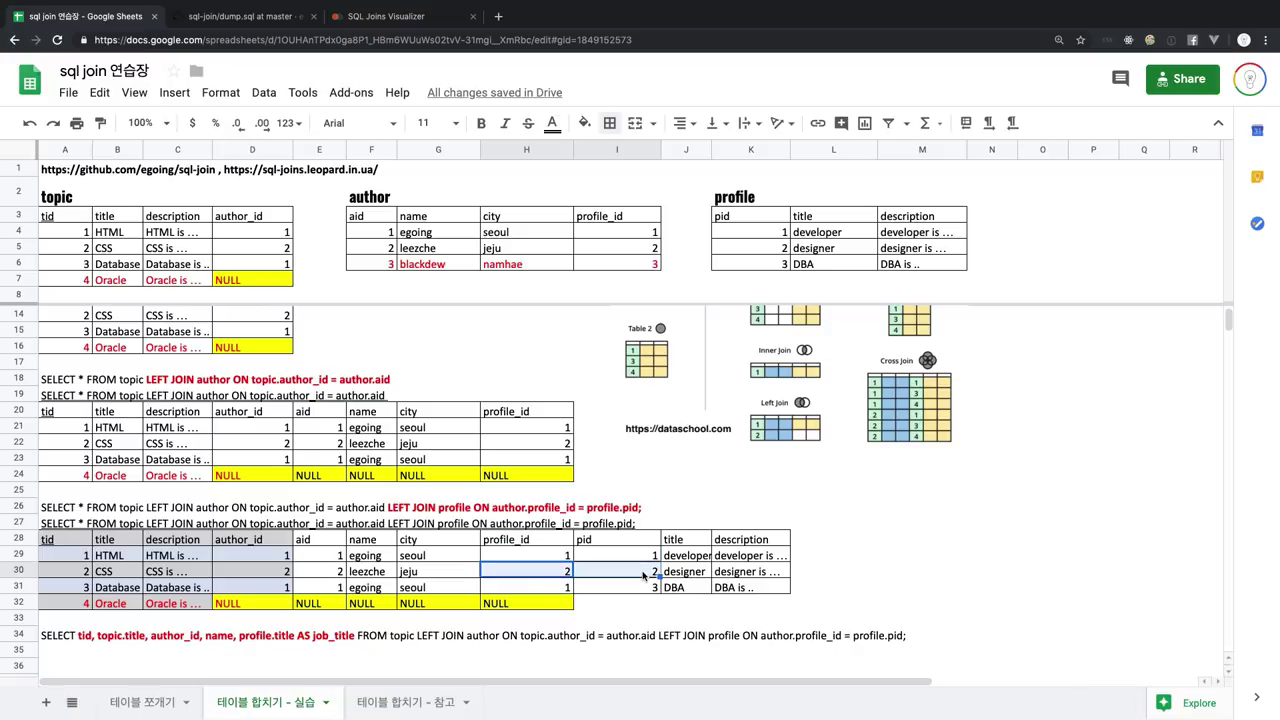
click(563, 588)
shift+click(617, 590)
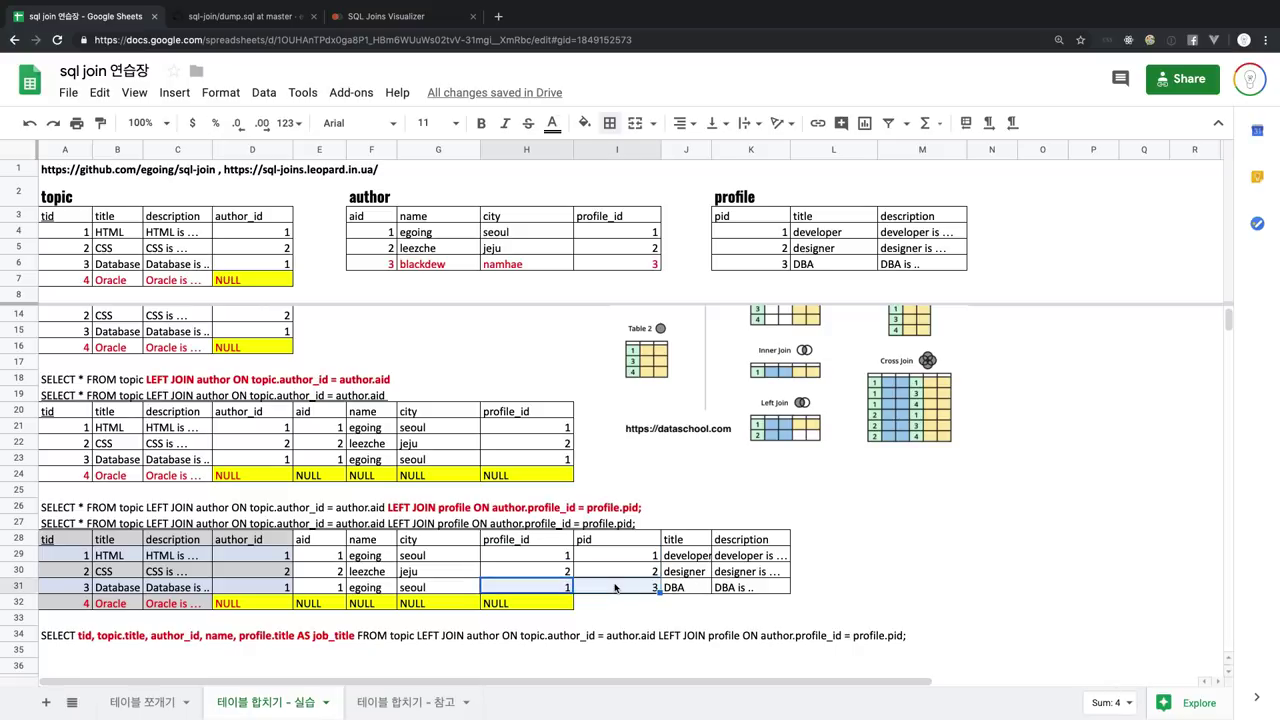
Replace the profile entry in I31:K31 with a copy of the developer row I29:K29
click(642, 558)
shift+click(768, 556)
key(ctrl+c)
click(642, 590)
key(ctrl+v)
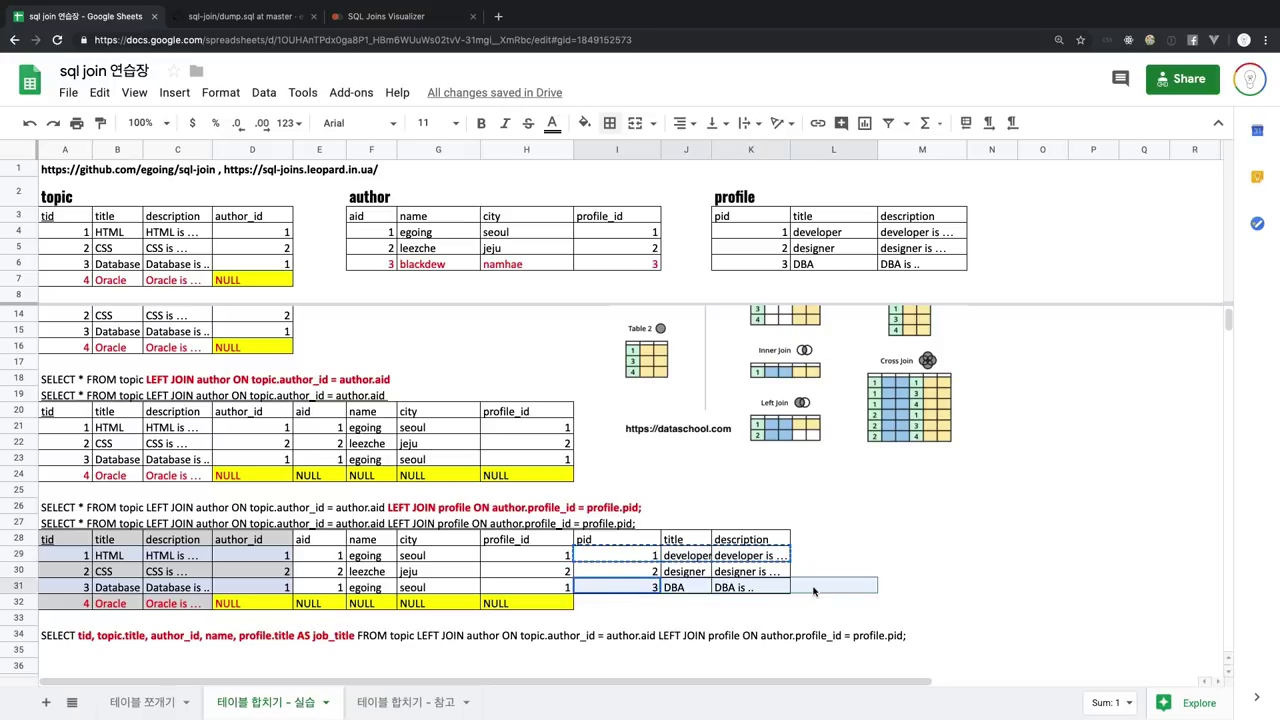
Fill the empty profile cells I32:K32 with yellow NULL cells copied from F32:H32
click(625, 606)
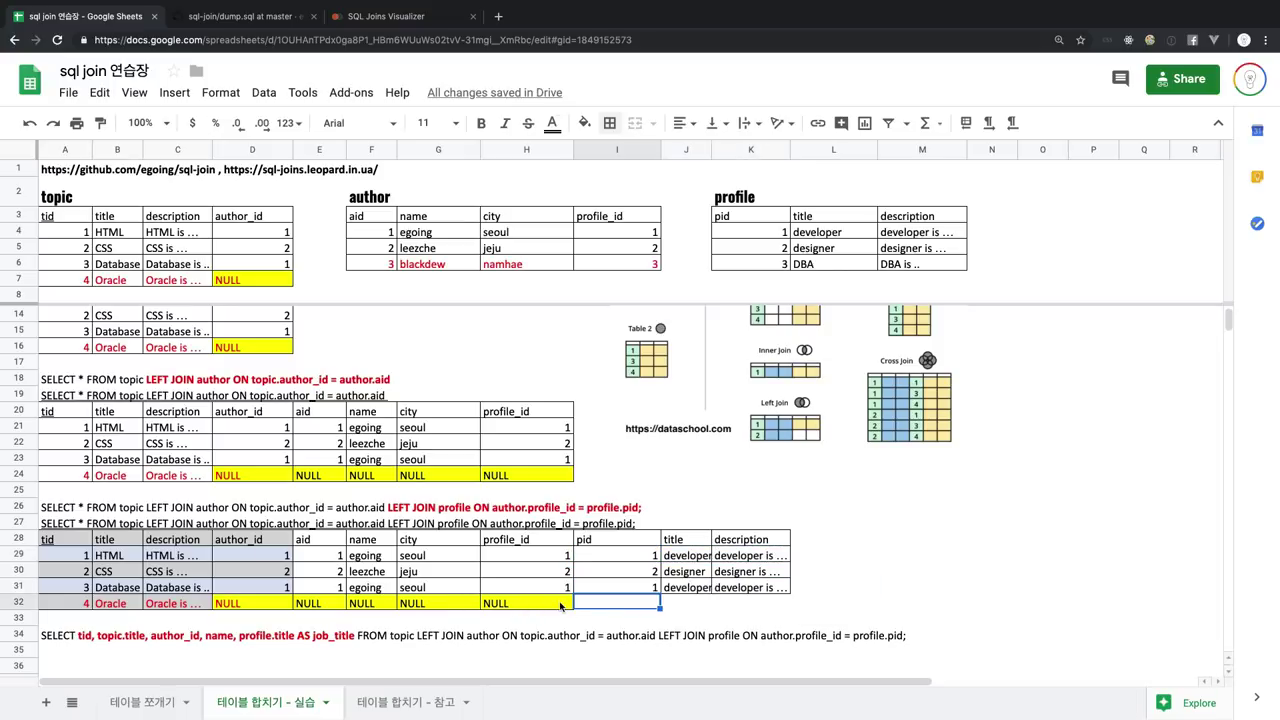
drag(560, 606, 376, 605)
key(ctrl+c)
click(617, 605)
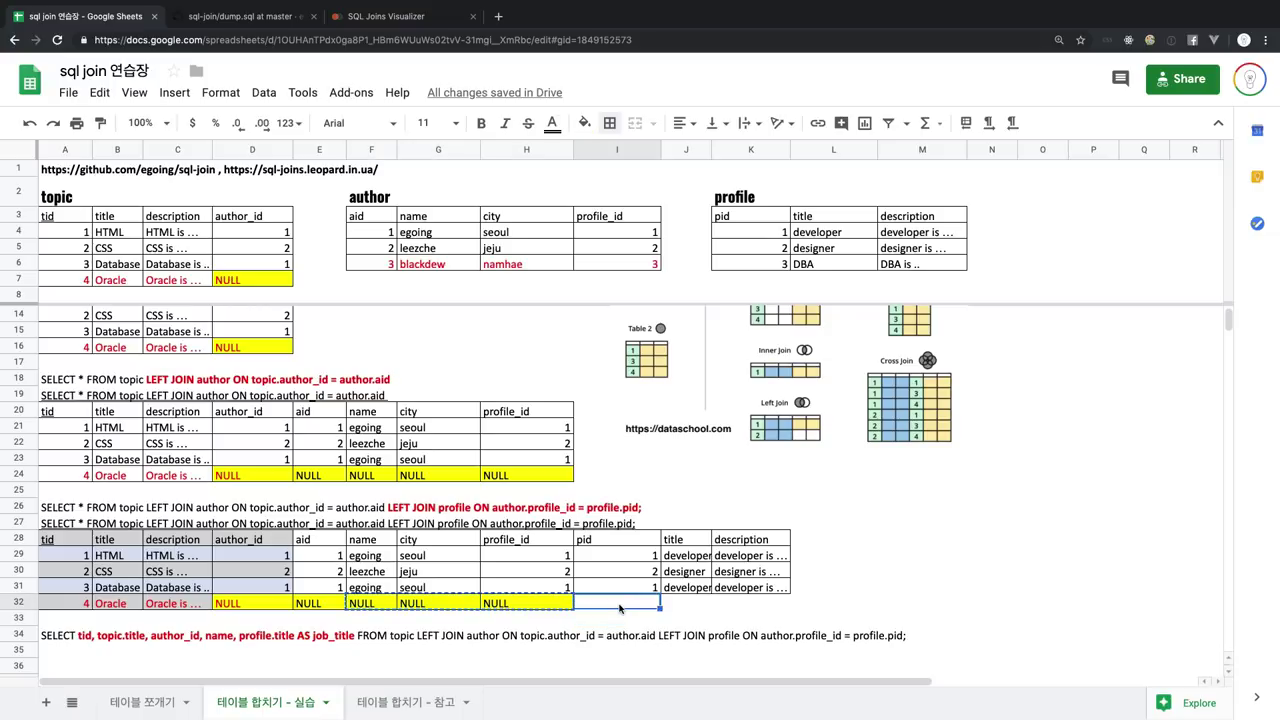
key(ctrl+v)
click(843, 594)
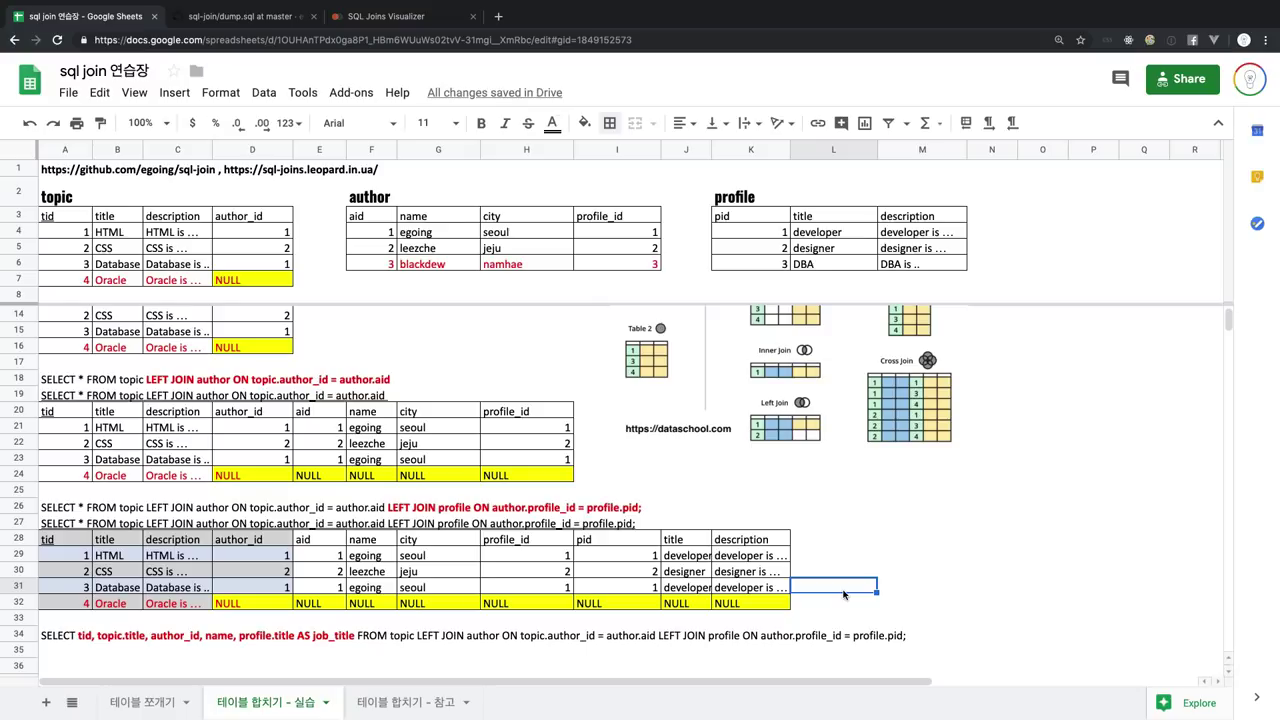
Examine the pid and profile_id columns of the three-table result and the column-list query in row 34
scroll(843, 594, down, 3)
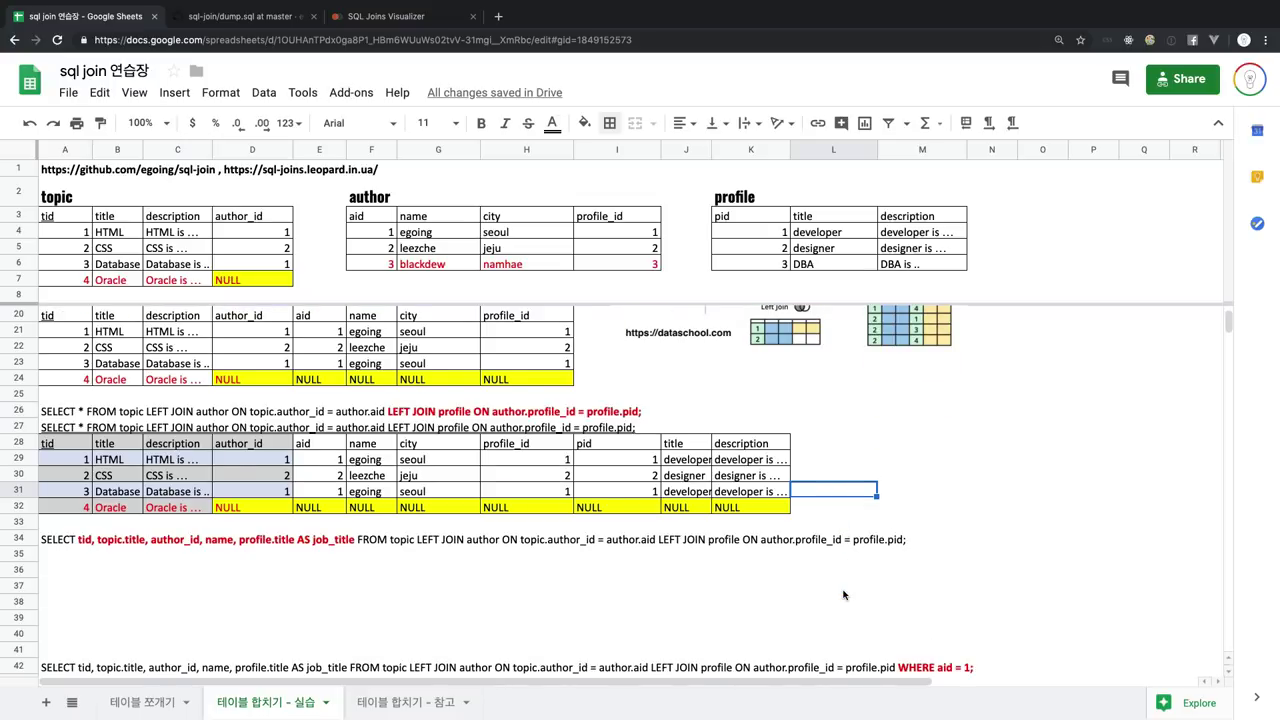
click(578, 449)
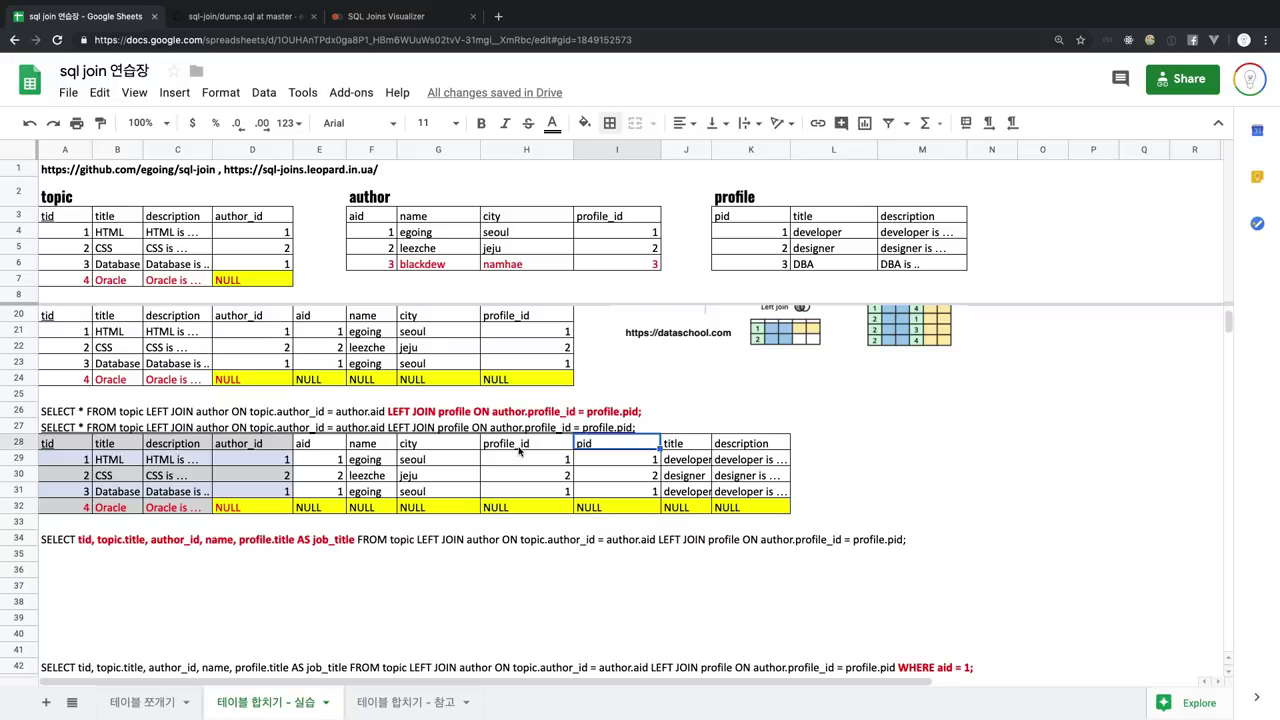
click(519, 451)
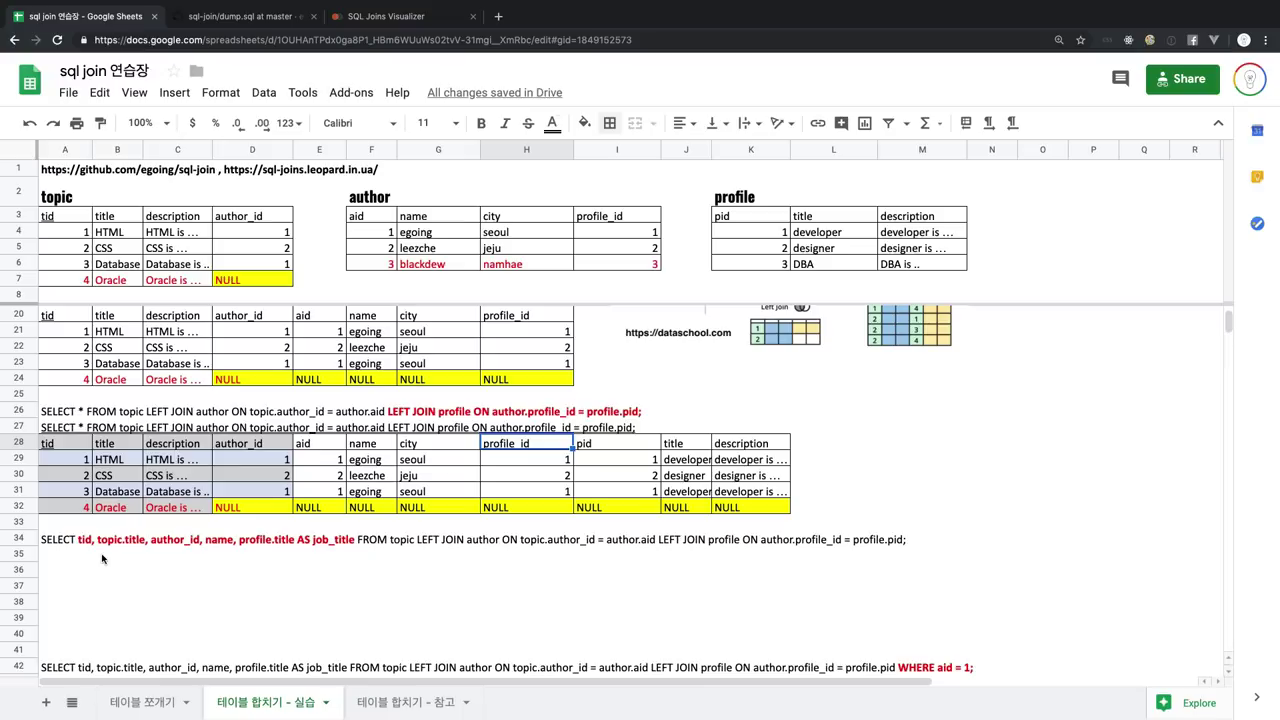
click(74, 545)
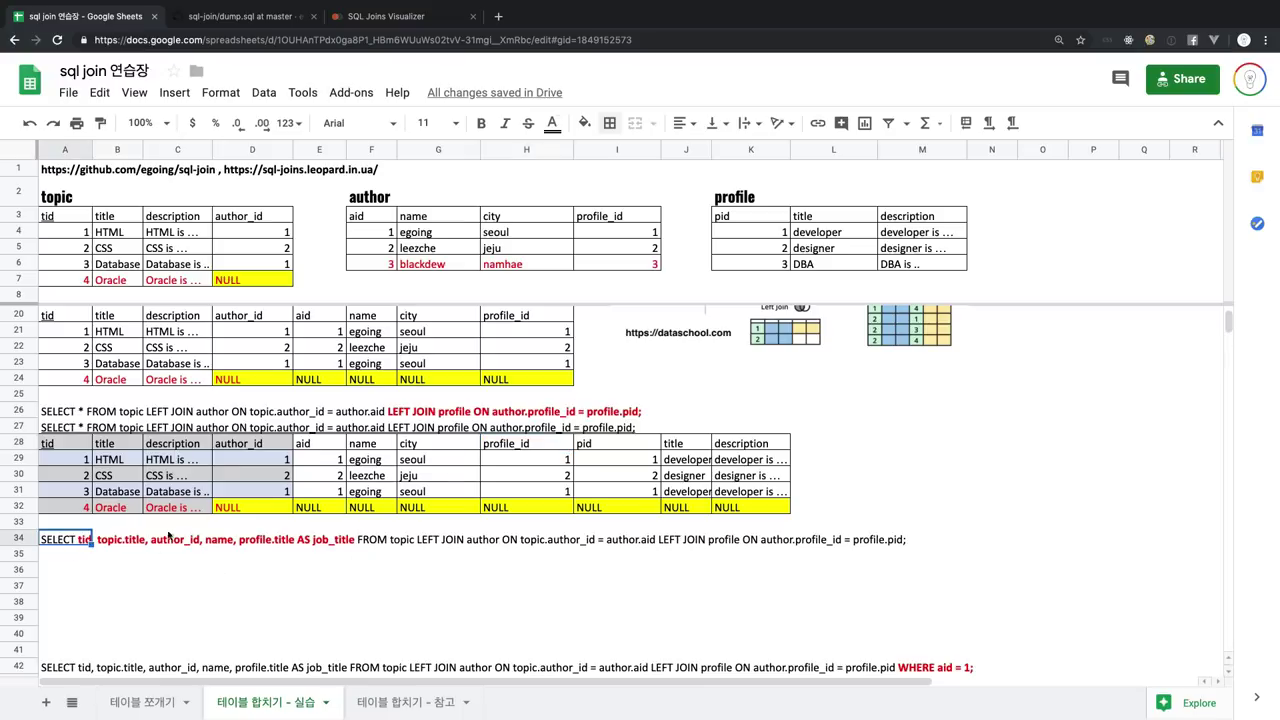
click(40, 561)
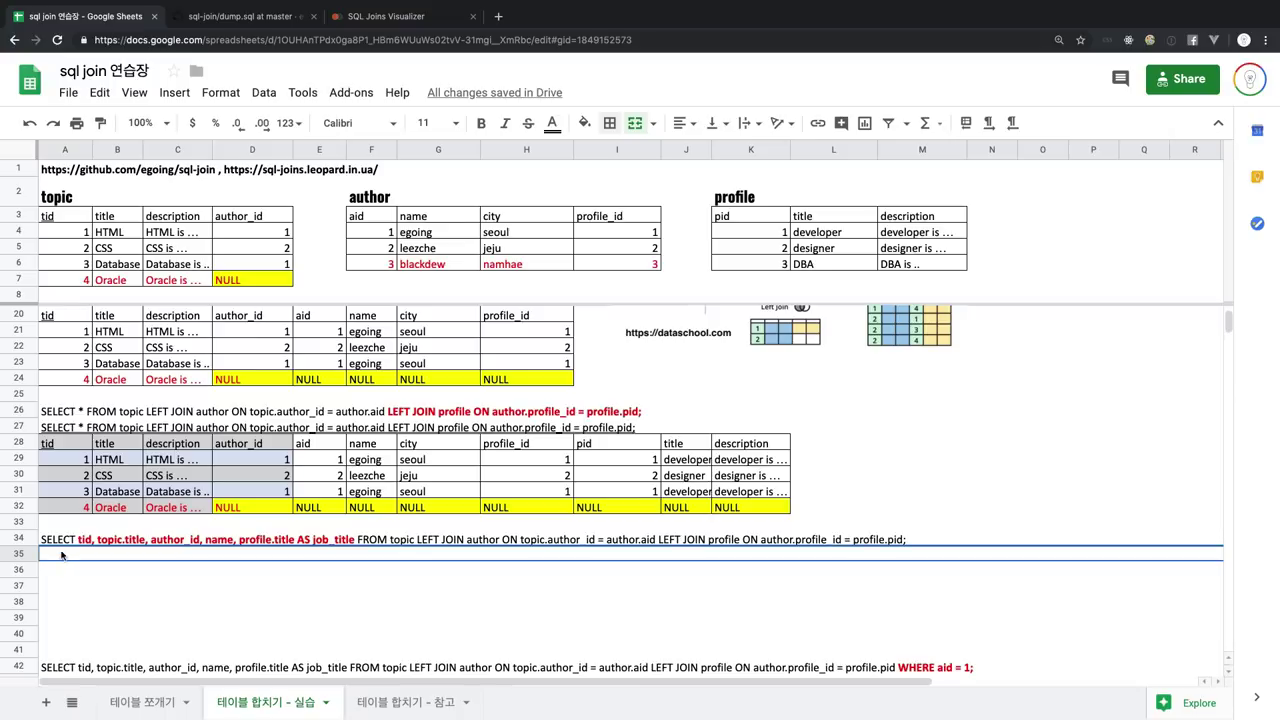
click(60, 545)
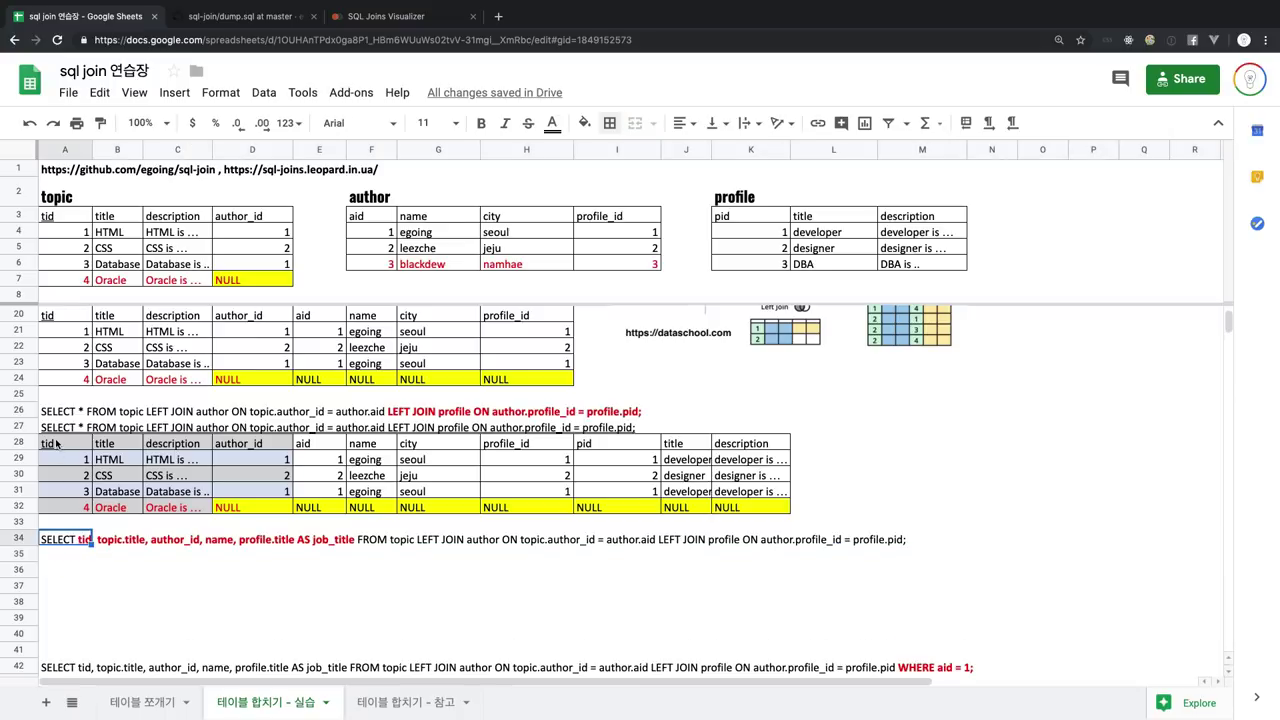
Copy the three-table result A28:K32 to A36, leaving row 35 free for a query
drag(58, 445, 720, 508)
key(ctrl+c)
click(52, 558)
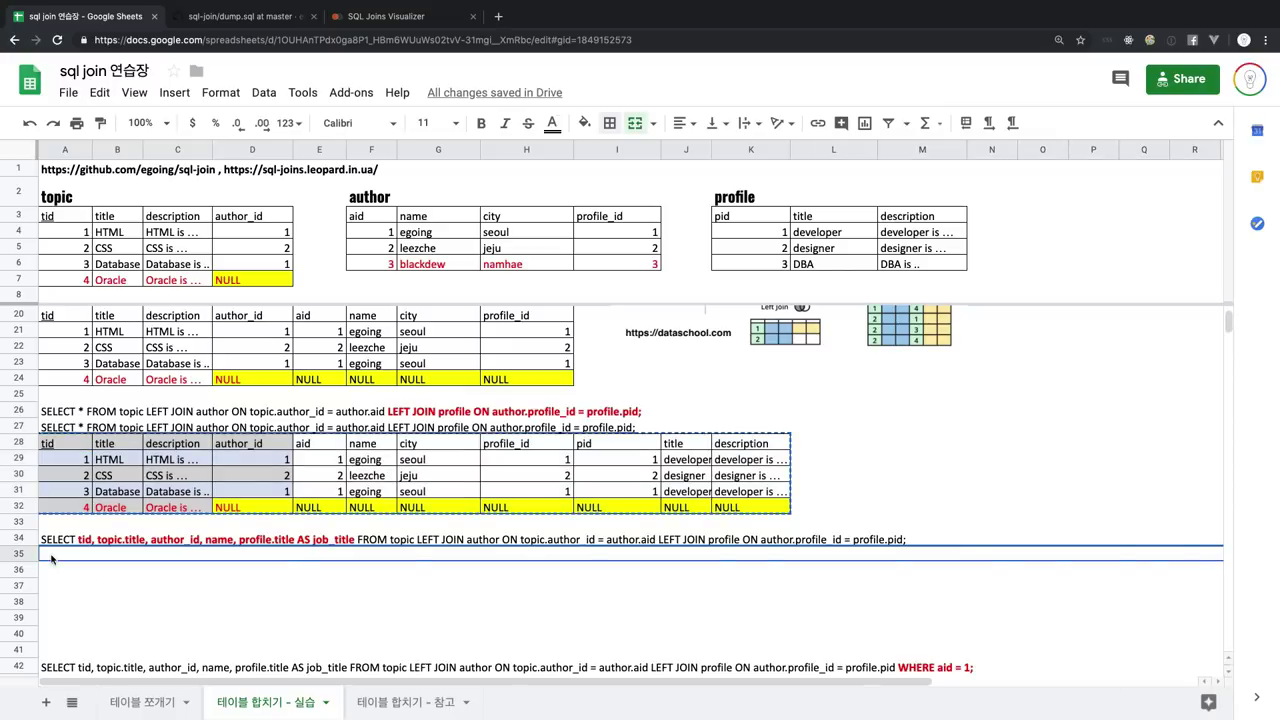
key(ctrl+v)
click(80, 576)
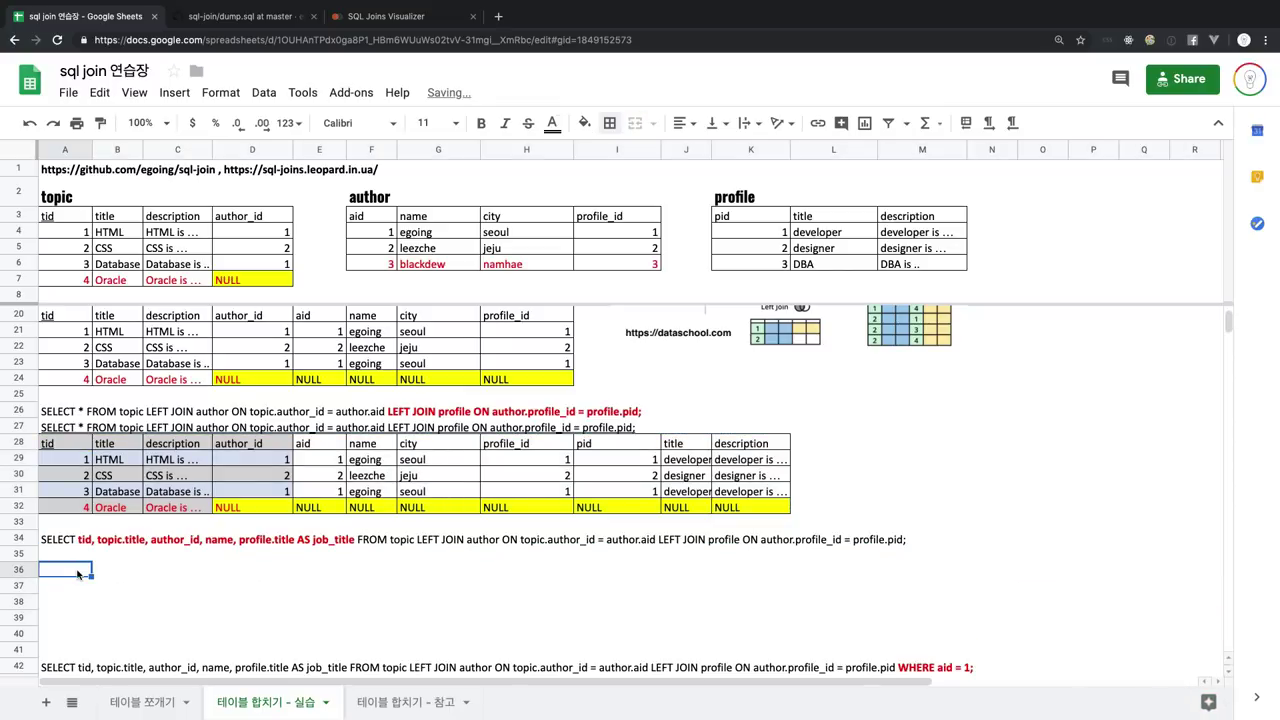
key(ctrl+v)
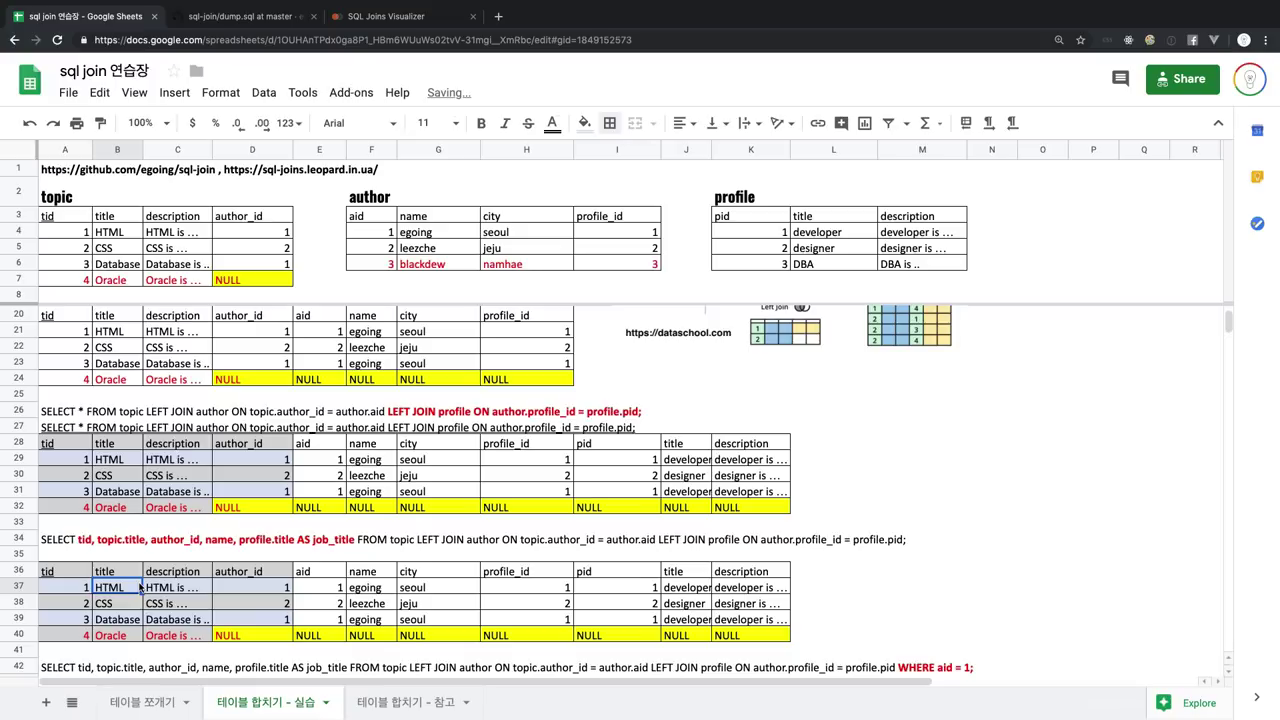
Highlight the tid column A36:A40 and begin a query in A35 with "SELECT tid,"
click(76, 577)
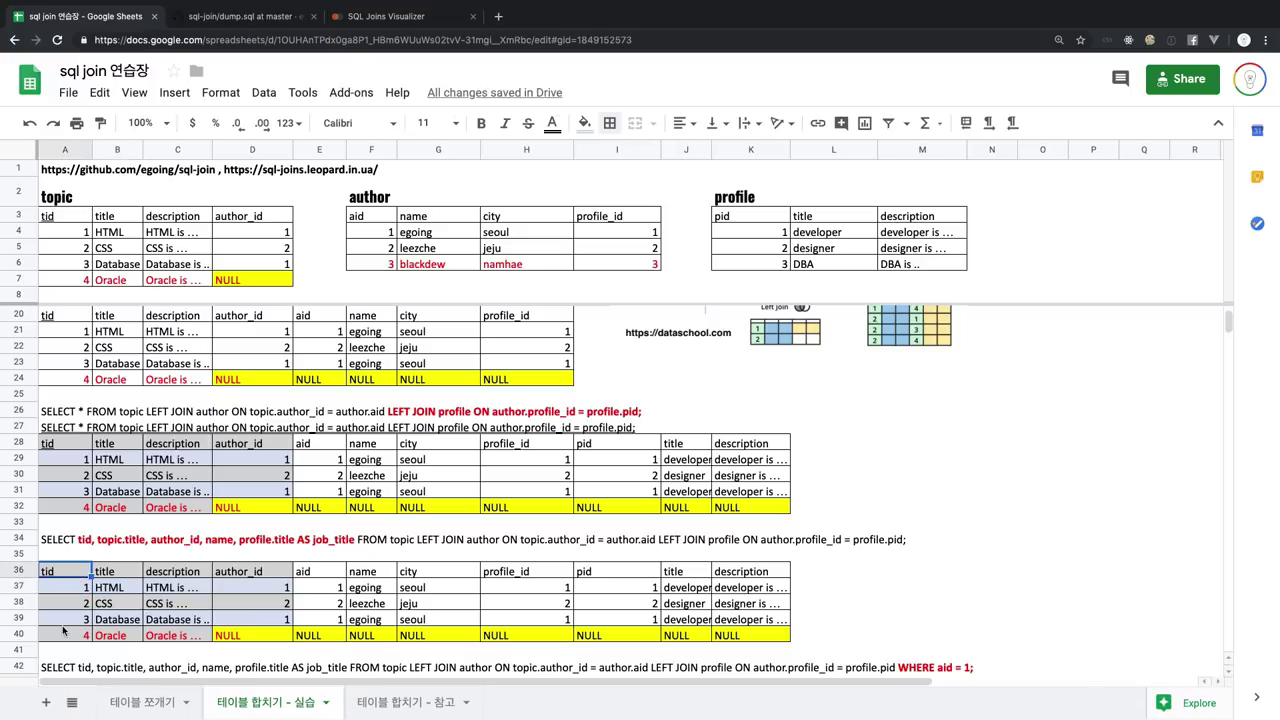
shift+click(63, 635)
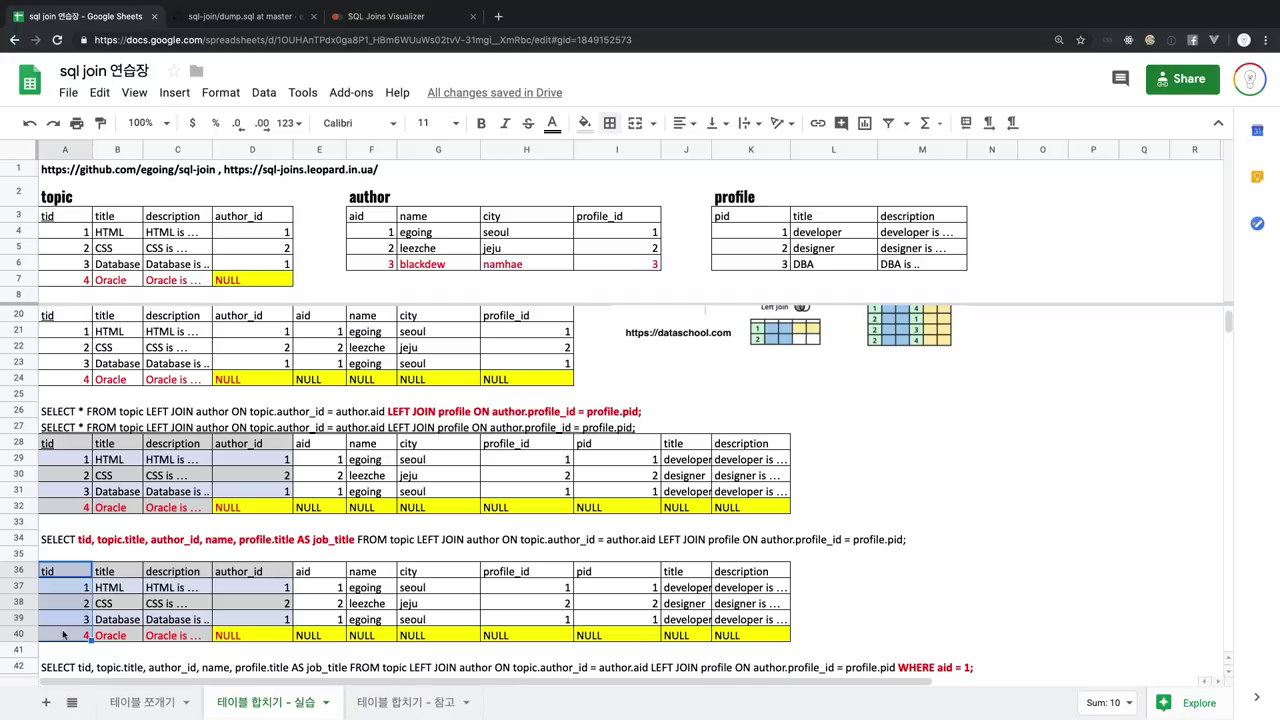
click(74, 552)
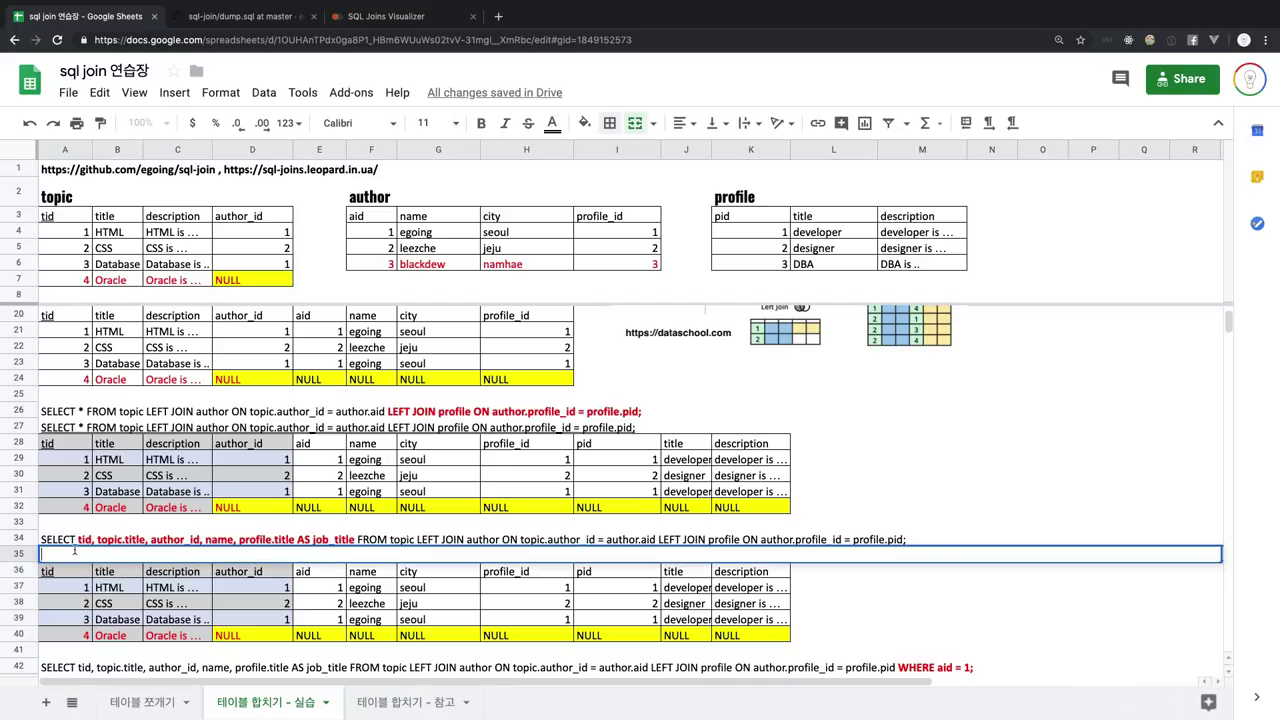
text(SELECT )
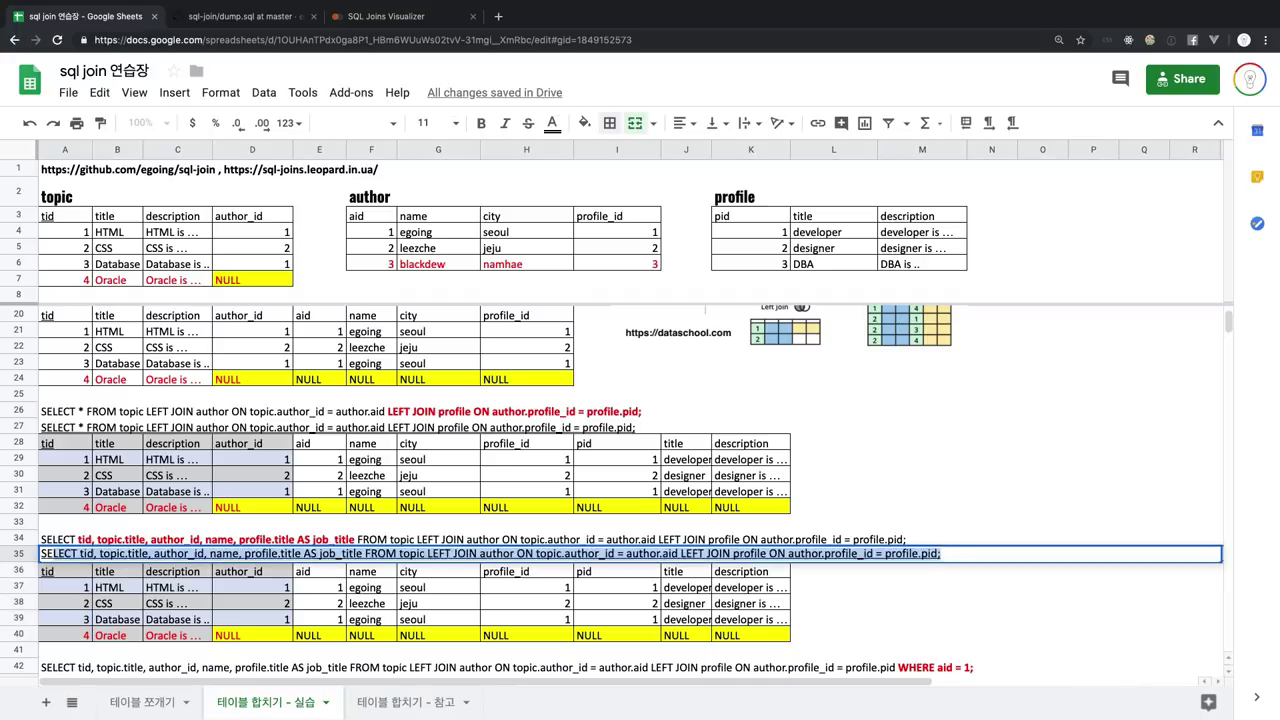
text(tid,)
key(BackSpace)
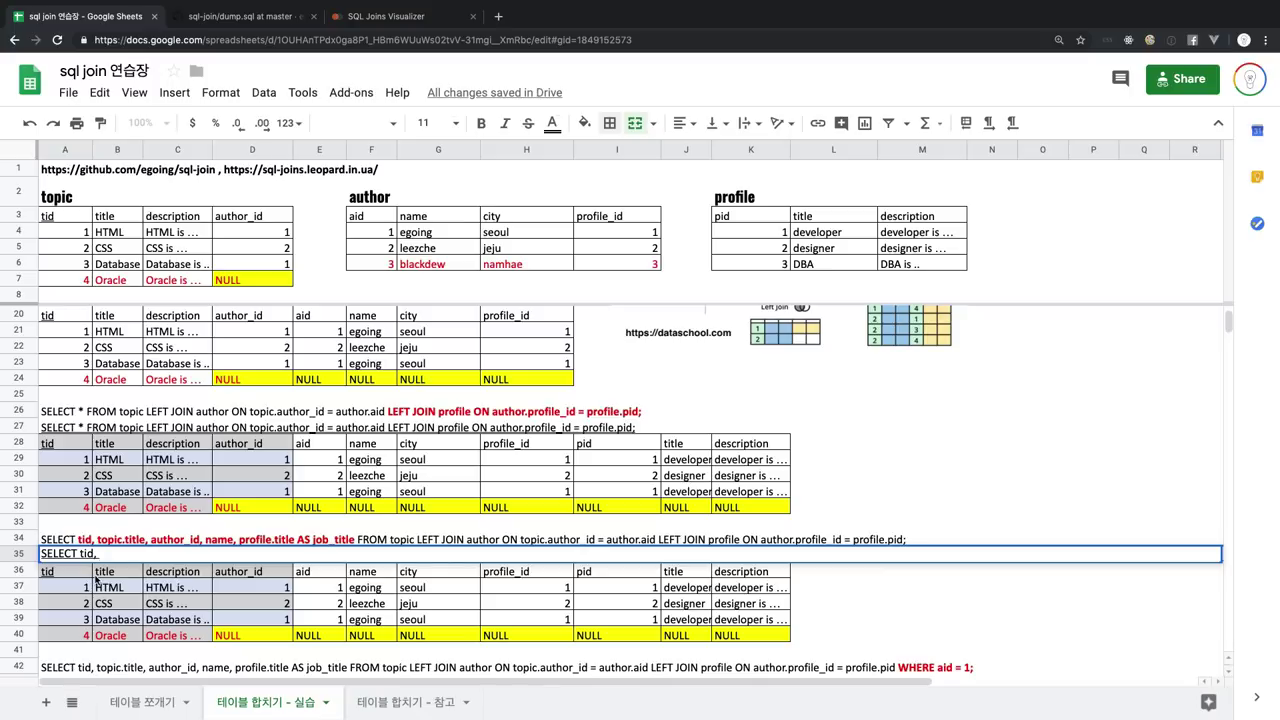
Continue the column list of the query in A35 with "topic.title, author_id"
text(title)
text(top)
key(BackSpace)
key(BackSpace)
text(p)
key(BackSpace)
text(opic.title, author_)
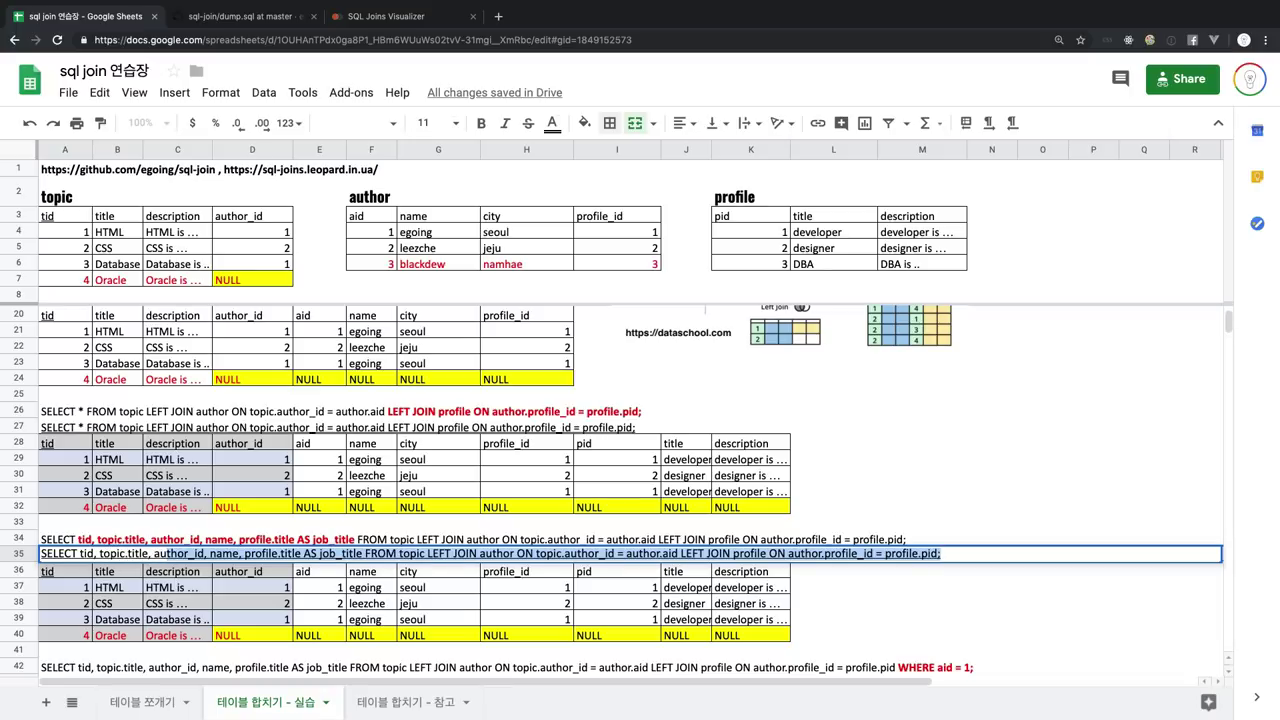
text(id)
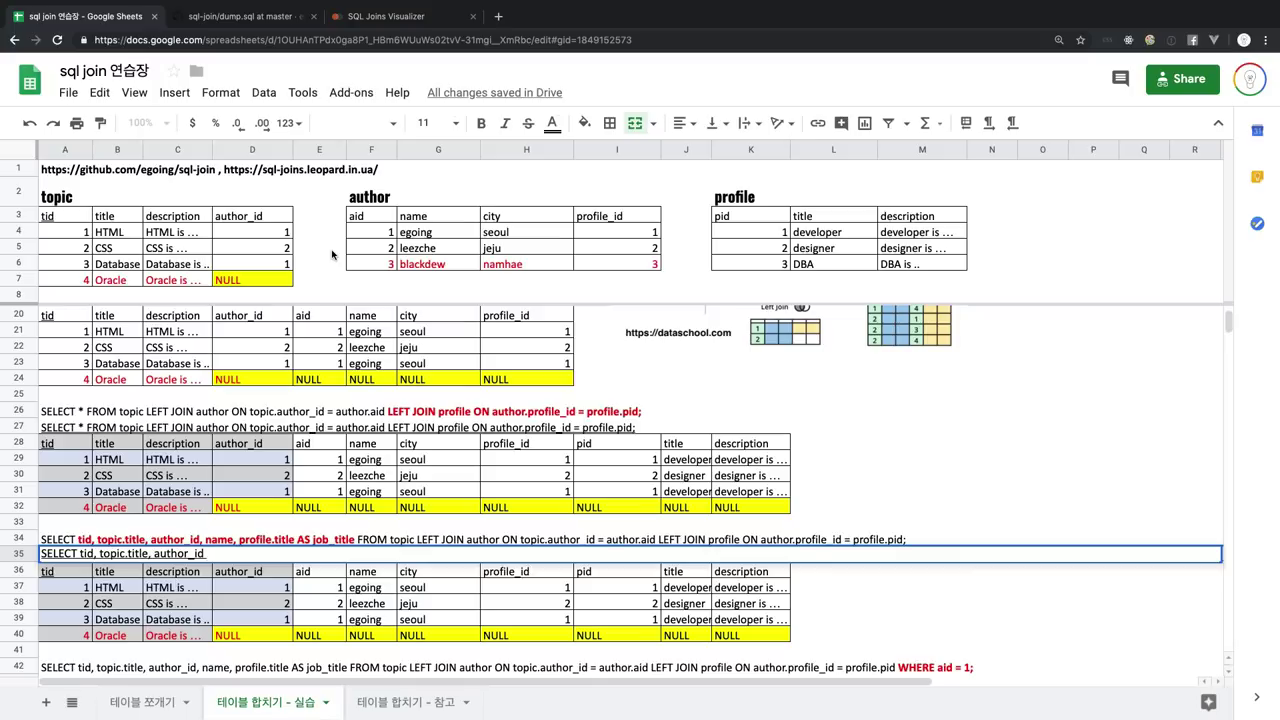
Complete the A35 query with "name, profile.title AS job_title" and the suggested FROM clause left-joining author and profile to topic
text(, name, profile)
text(.)
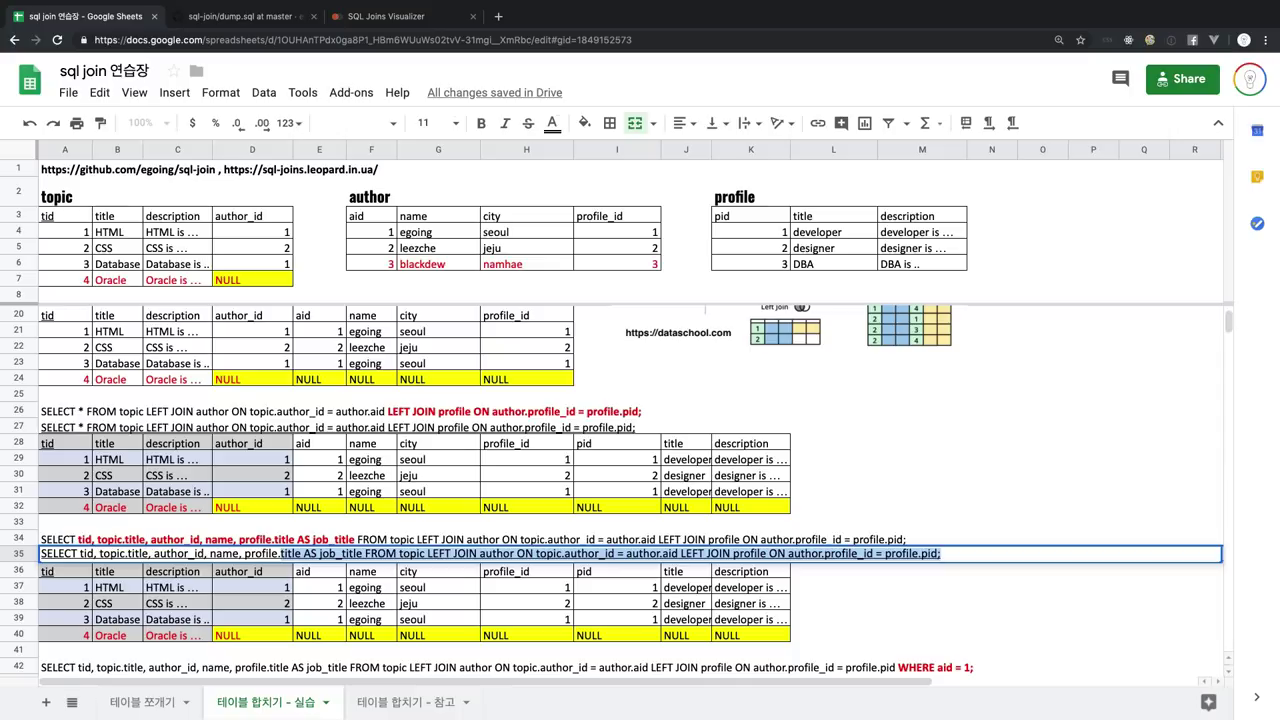
text(title)
key(BackSpace)
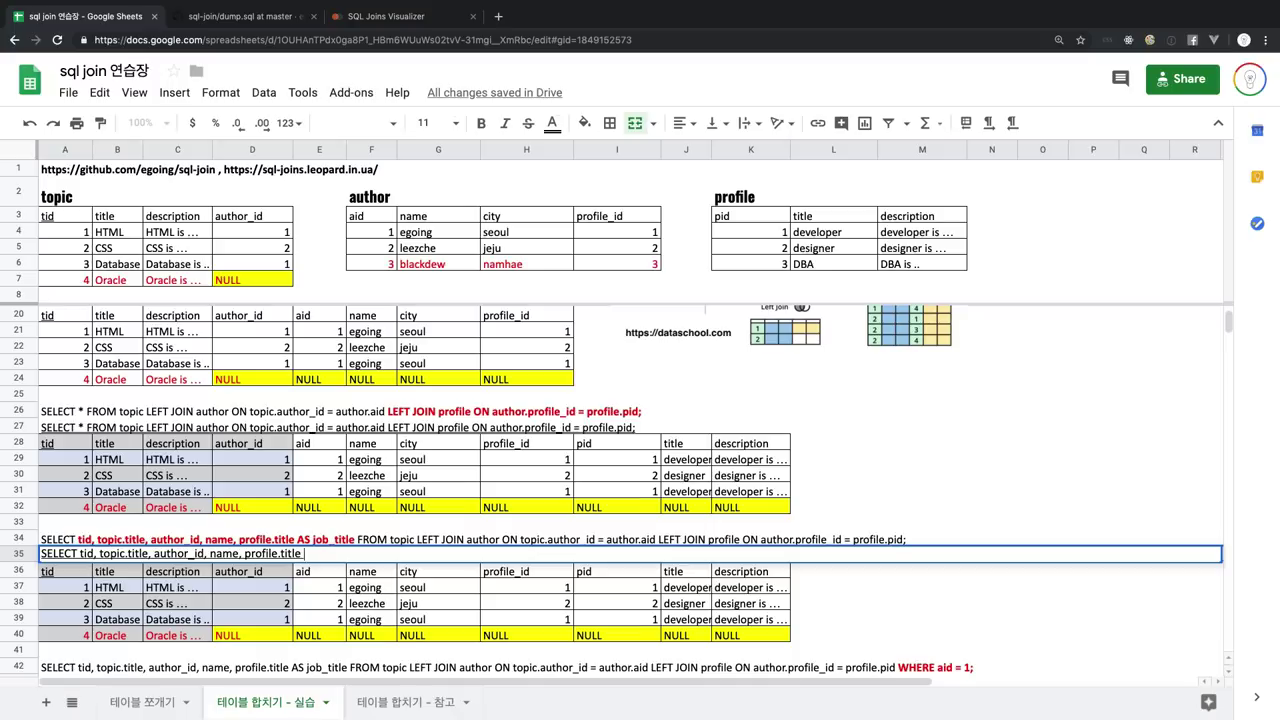
text(AS job)
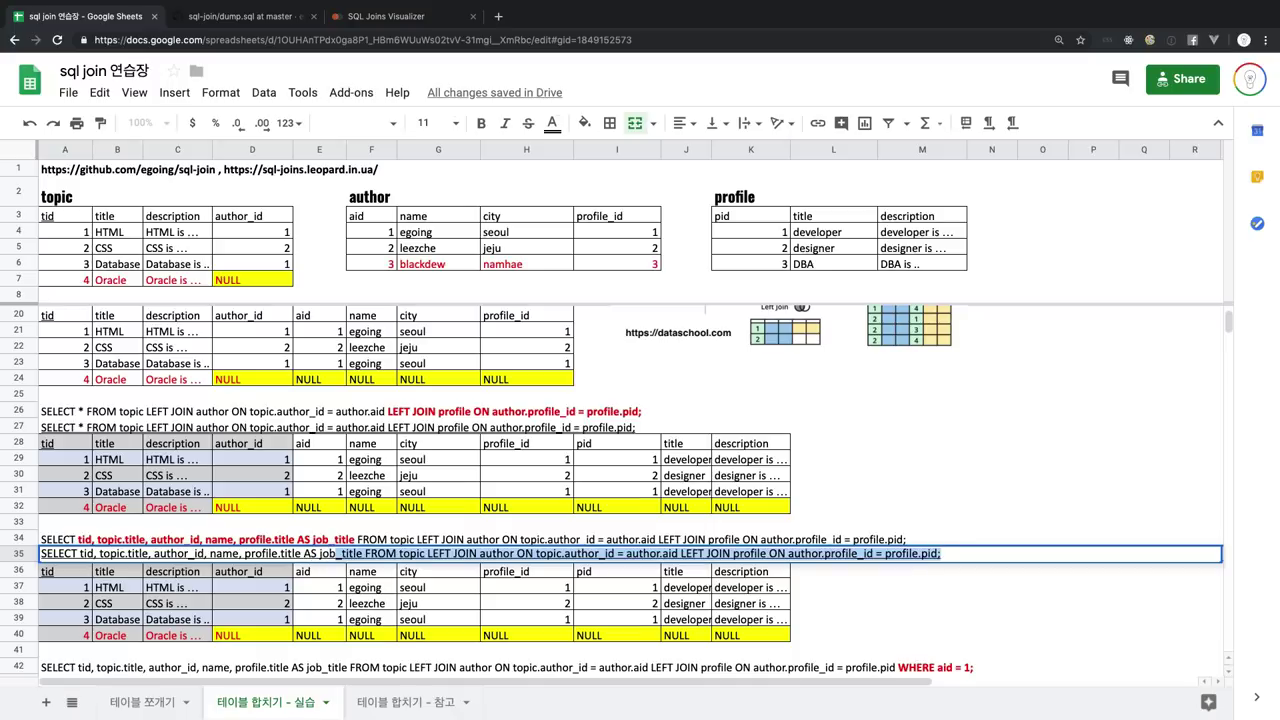
text(_title)
key(Return)
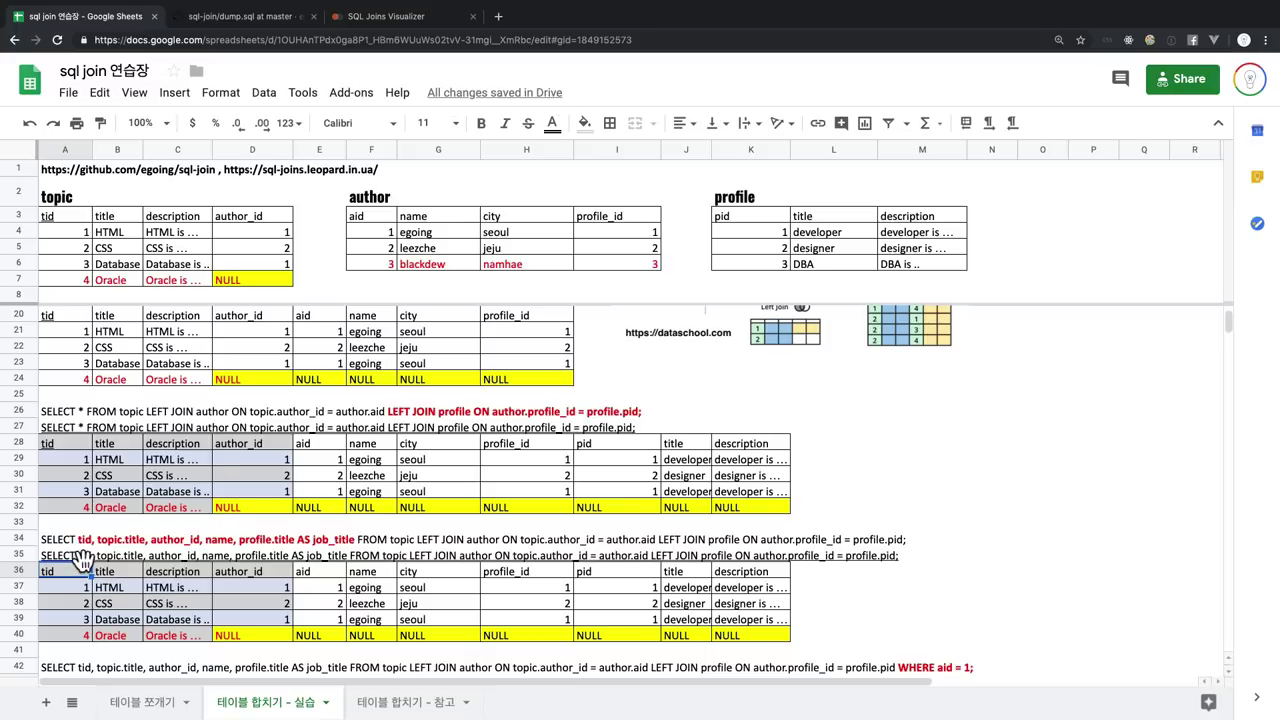
Check the tid and title columns of the table under row 35, and delete the topic description cells C36:C40, shifting the remaining cells left
shift+click(85, 638)
click(124, 576)
shift+click(124, 636)
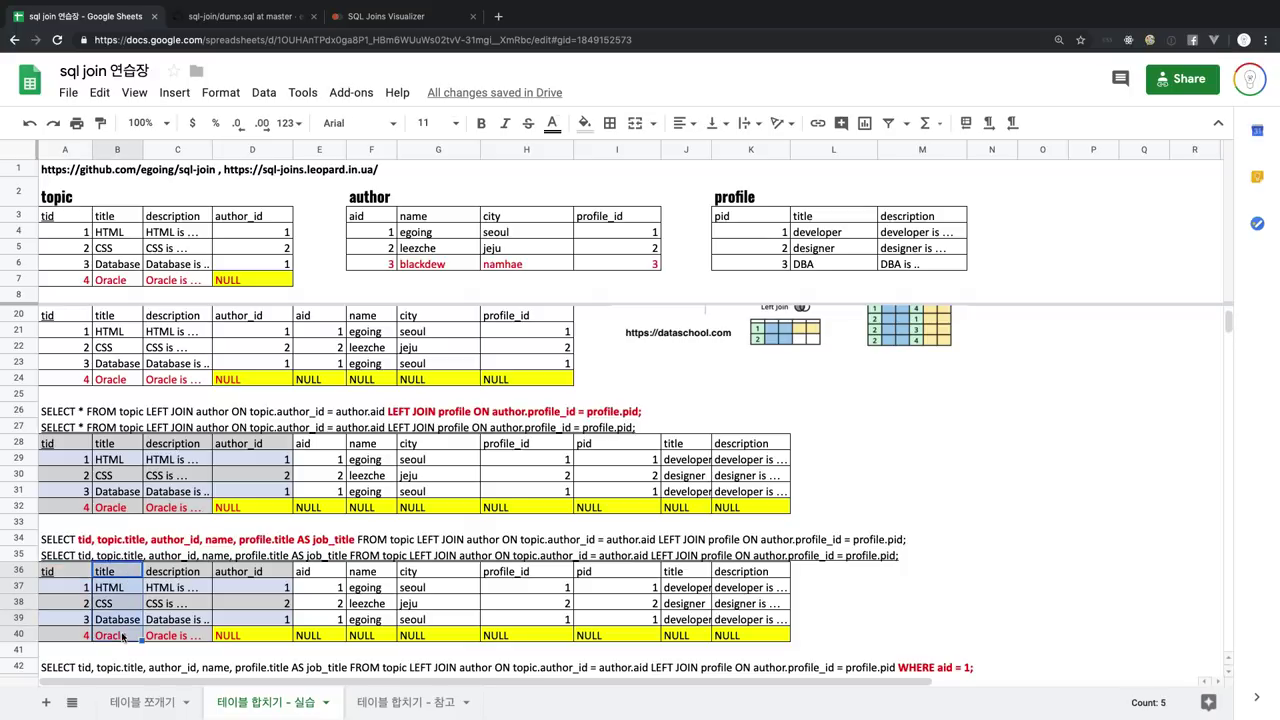
click(188, 560)
click(253, 574)
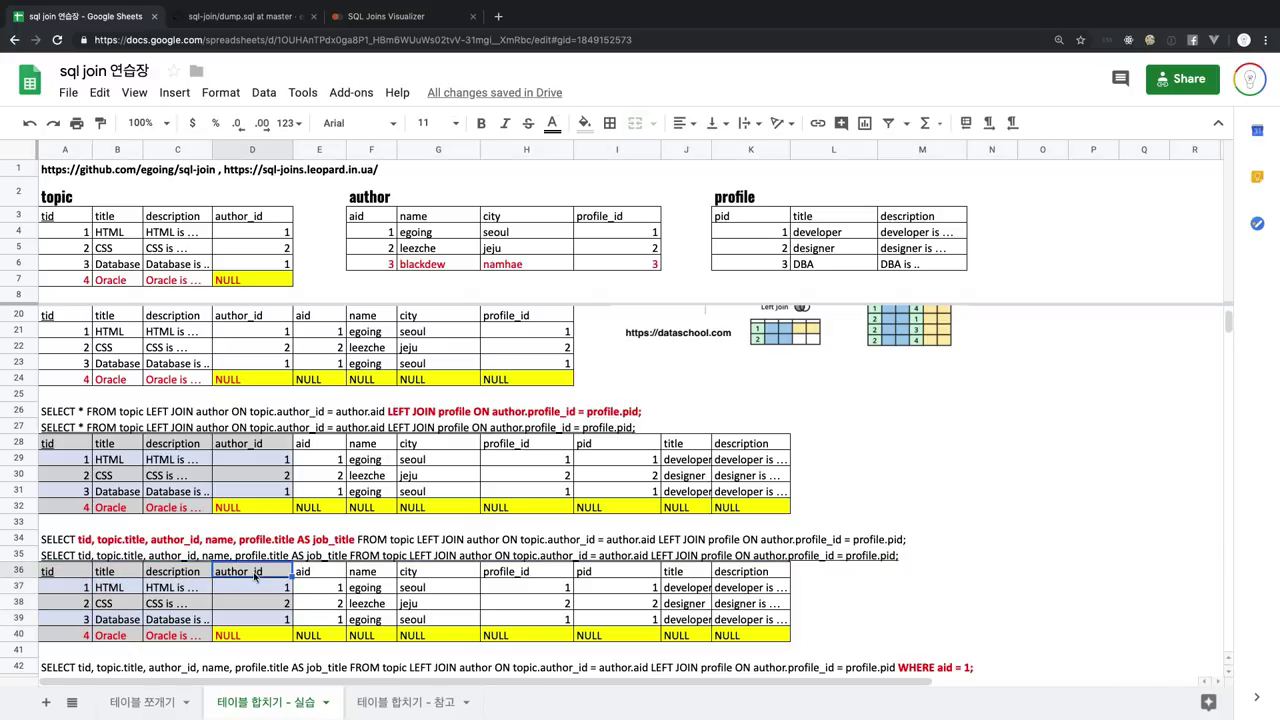
click(197, 575)
shift+click(196, 638)
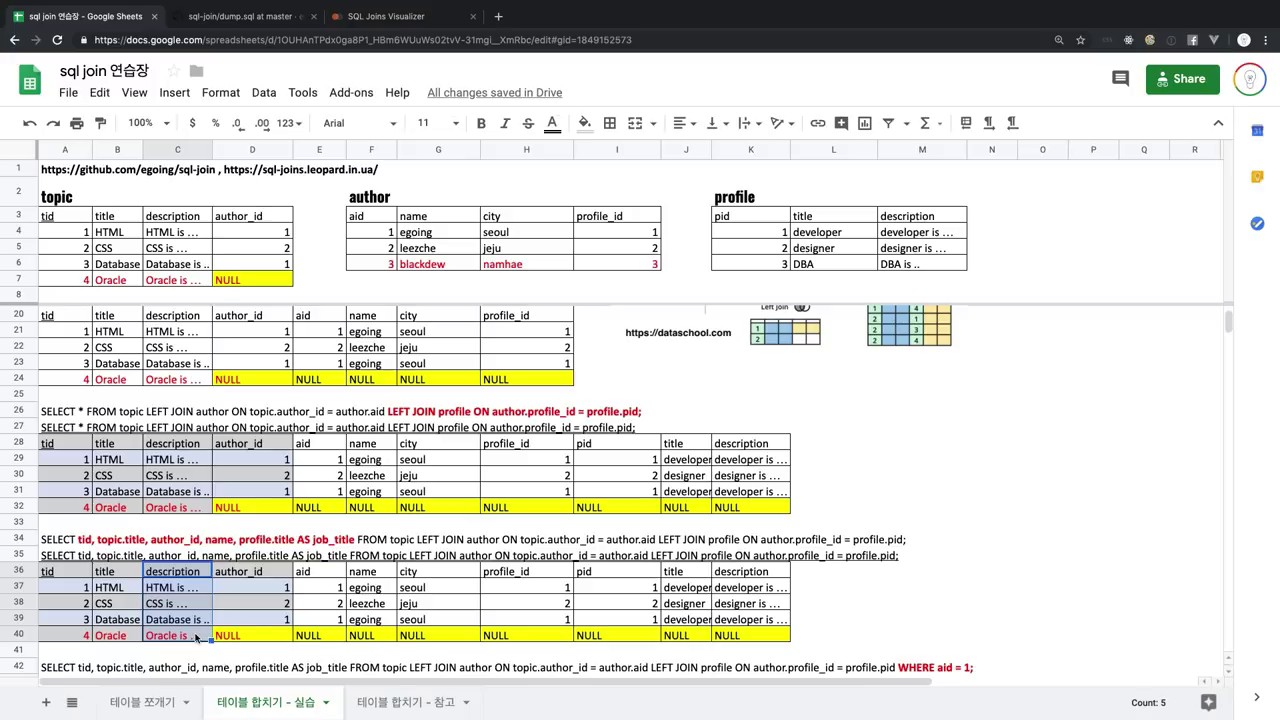
right_click(196, 638)
mouse_move(352, 390)
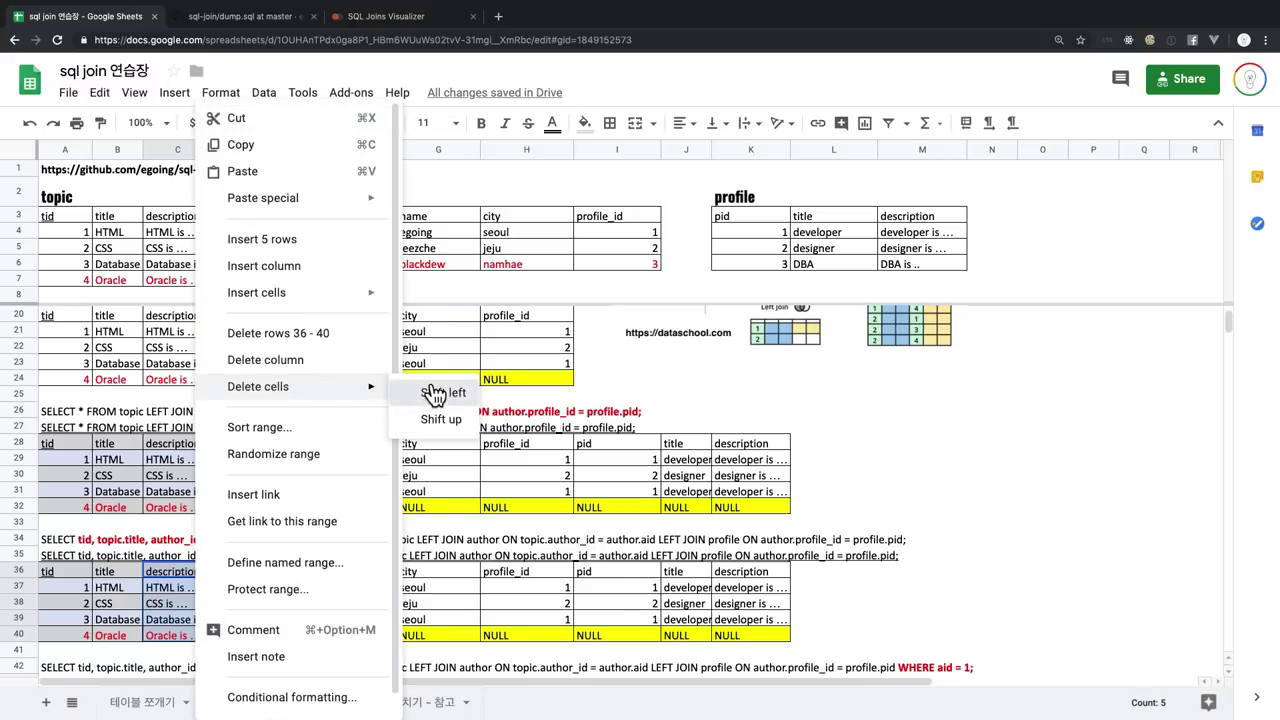
click(443, 393)
click(272, 577)
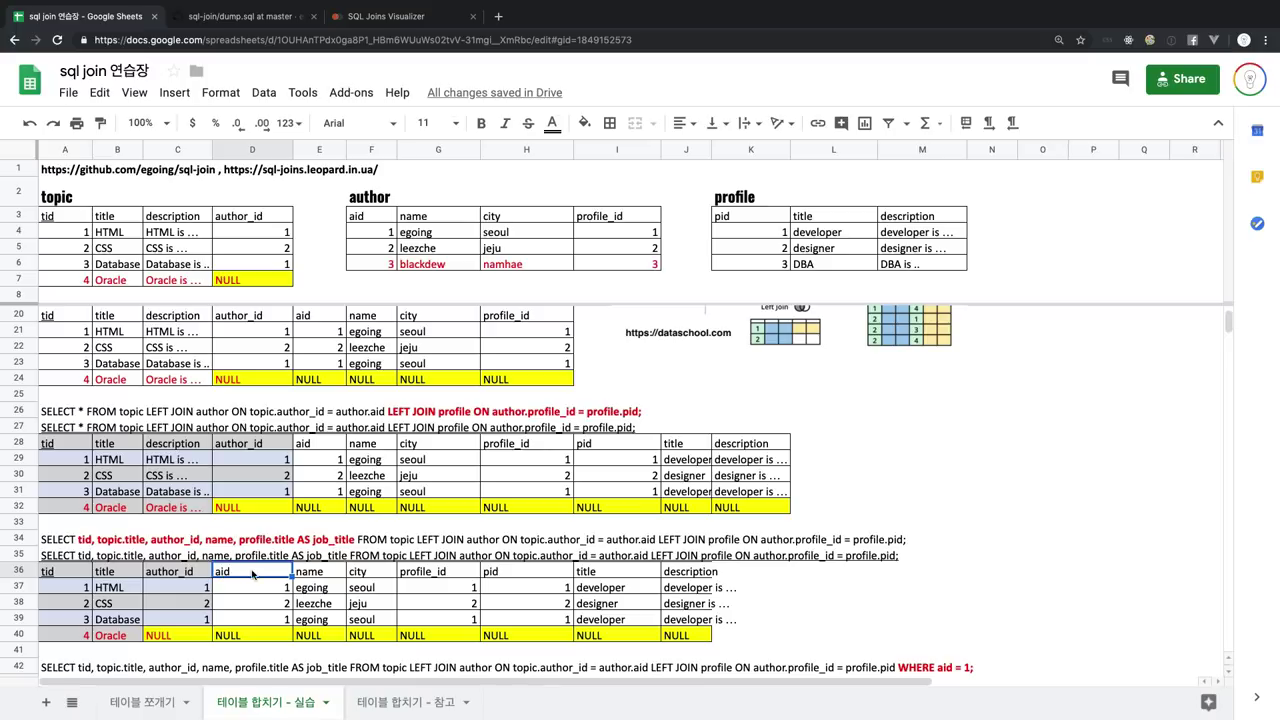
shift+click(264, 636)
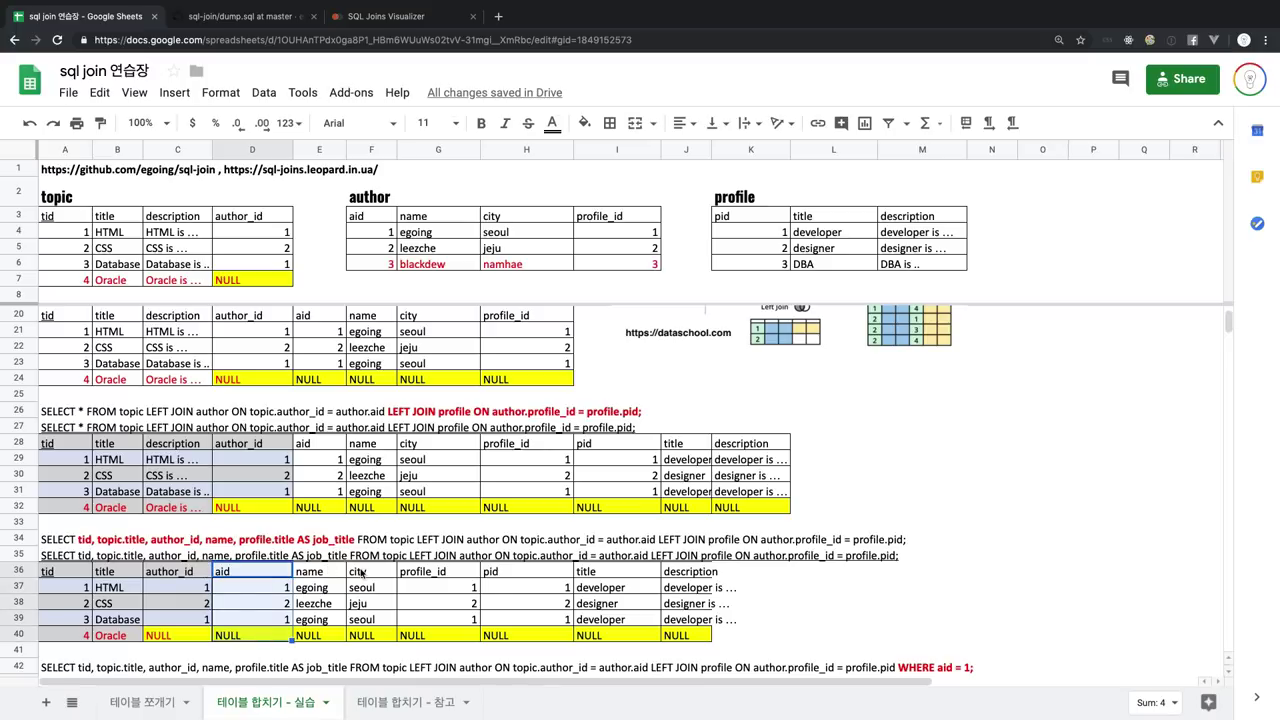
drag(358, 573, 367, 638)
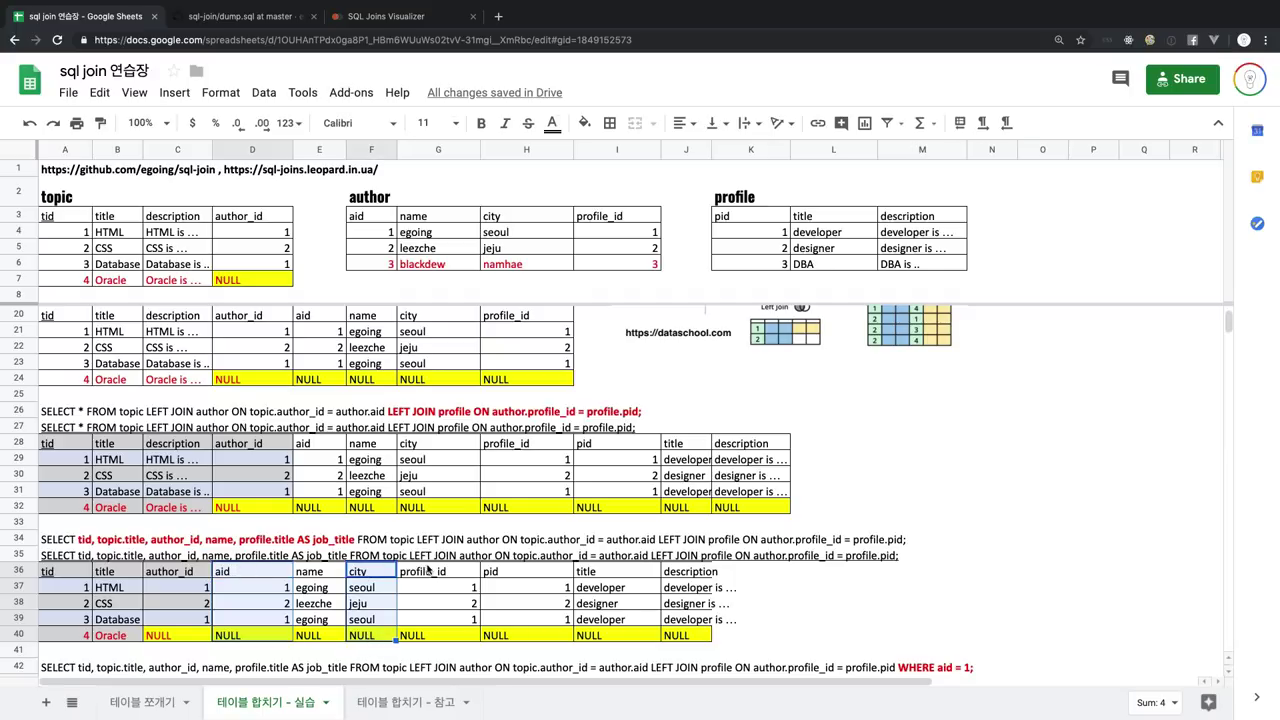
drag(429, 572, 533, 635)
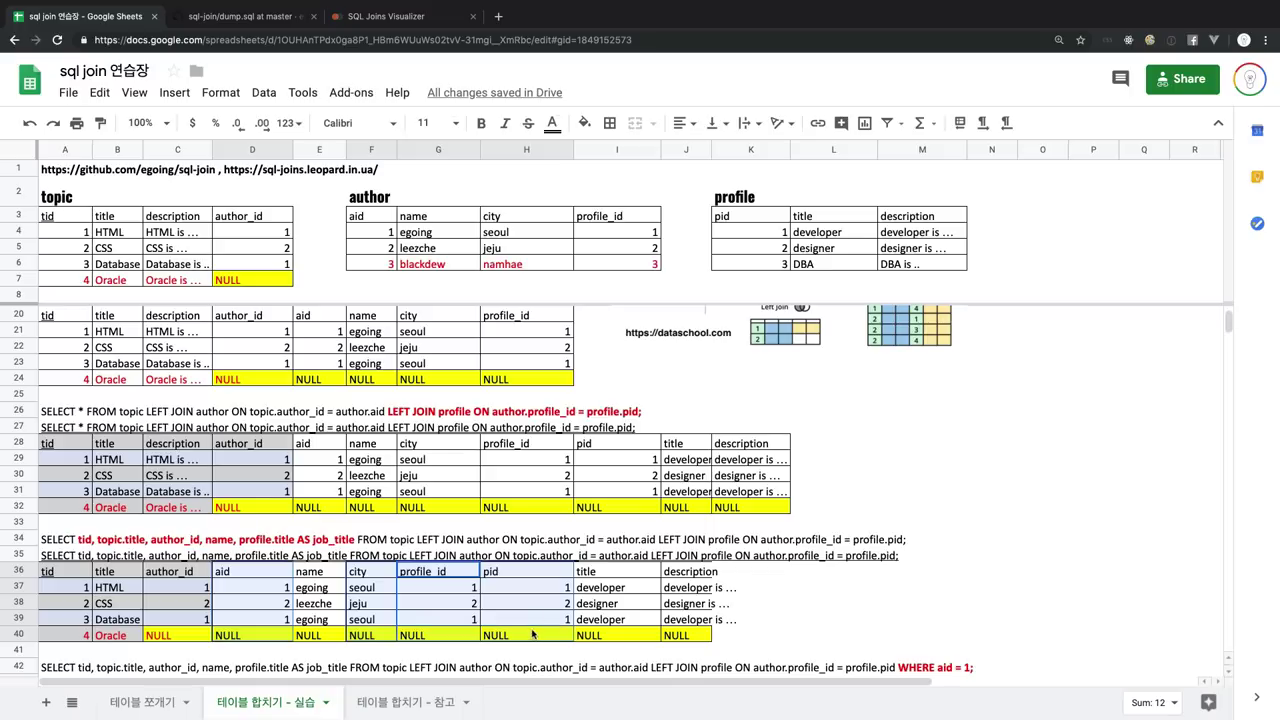
drag(682, 578, 687, 641)
right_click(687, 641)
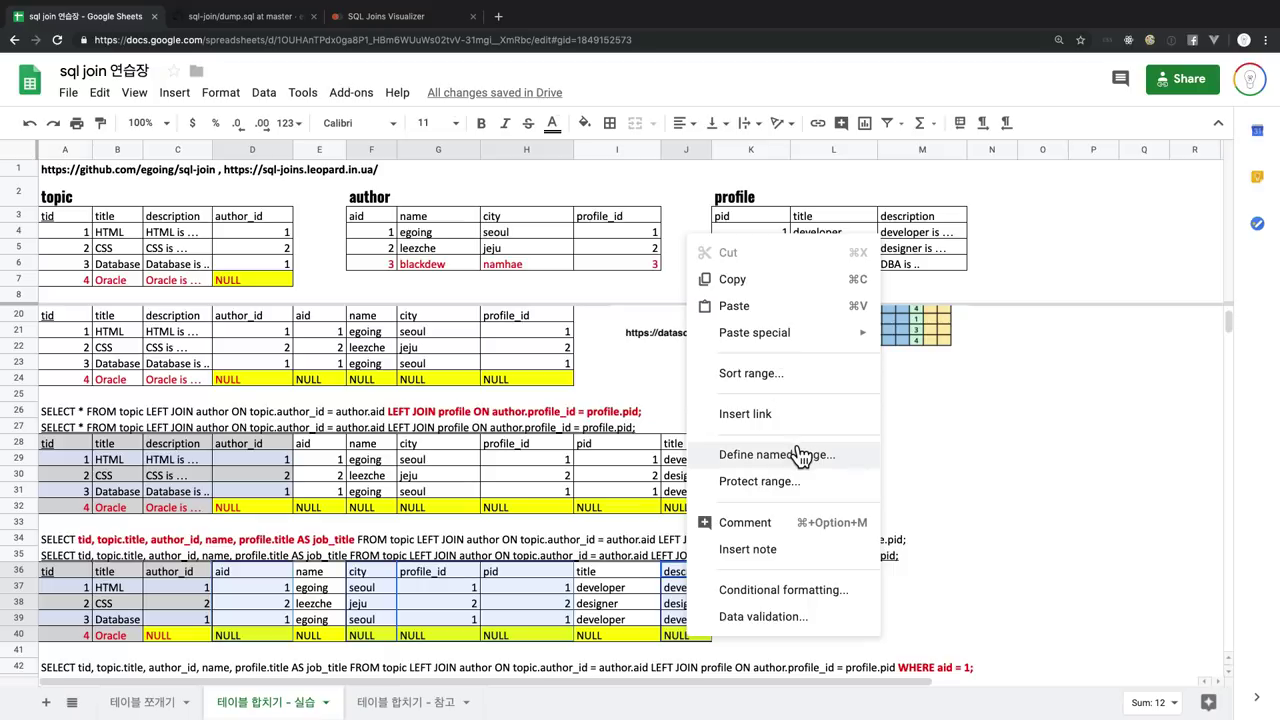
click(257, 605)
Delete the aid cells D36:D40 and shift the remaining cells left
drag(250, 572, 285, 638)
right_click(285, 638)
mouse_move(394, 389)
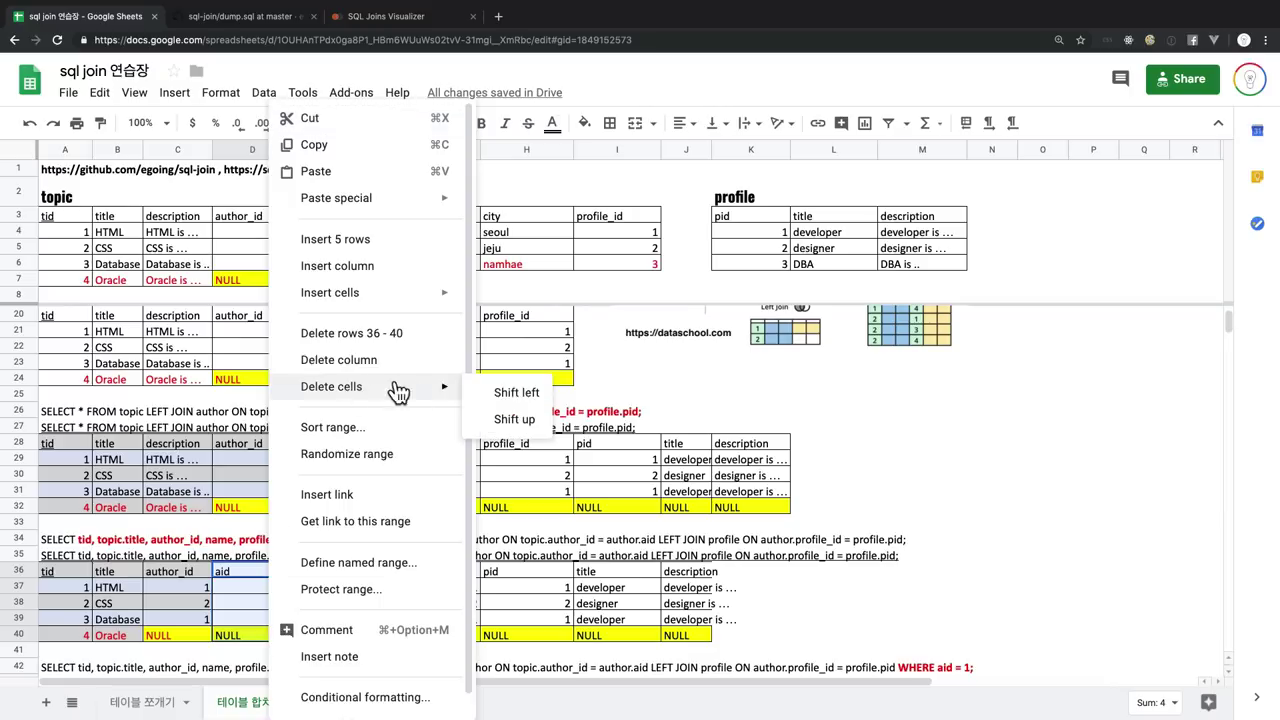
click(508, 398)
Delete the city, profile_id and pid cells E36:G40 and shift the remaining cells left
click(331, 573)
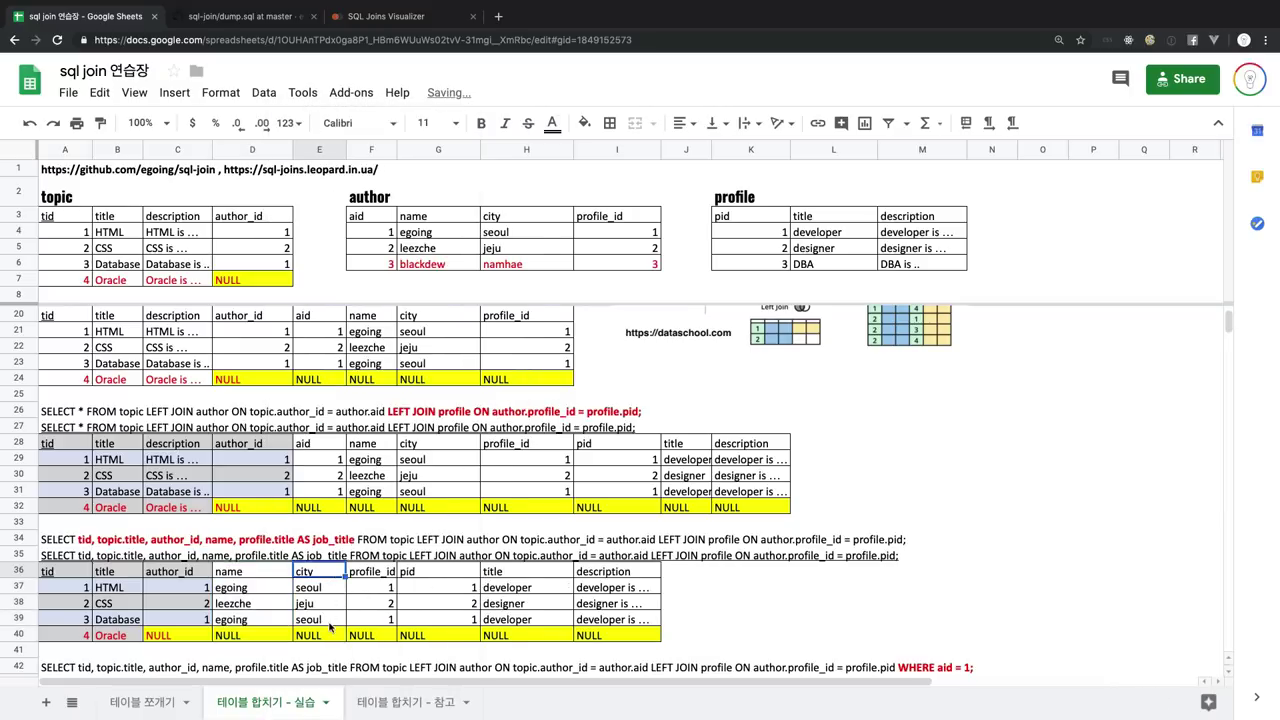
shift+click(437, 641)
right_click(440, 641)
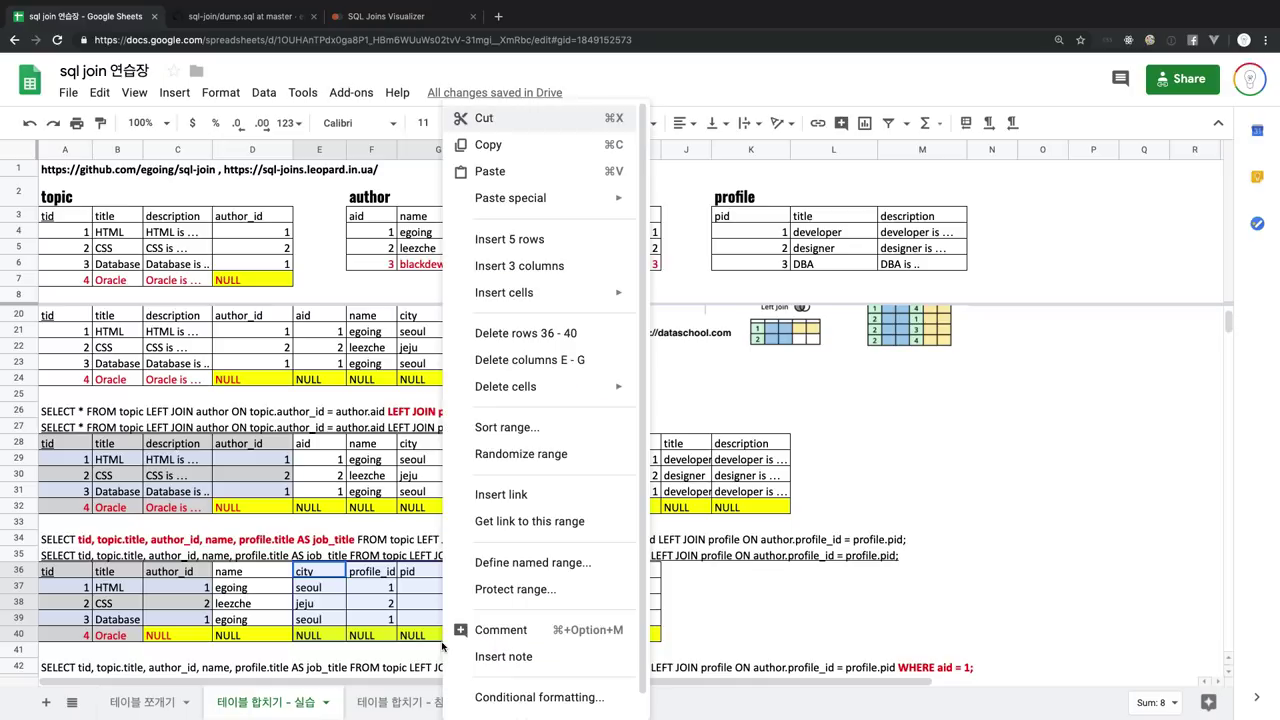
mouse_move(636, 390)
click(690, 393)
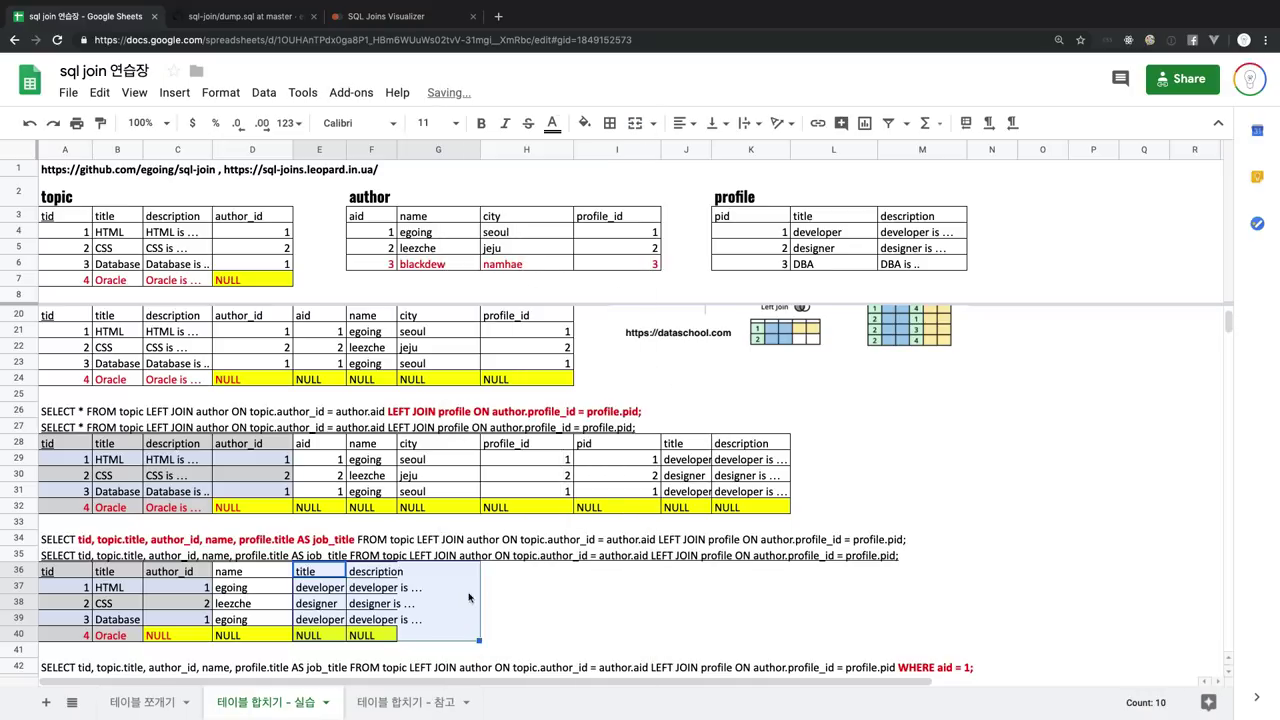
Delete the profile description cells F36:F40, shifting cells left
drag(374, 577, 372, 638)
right_click(372, 638)
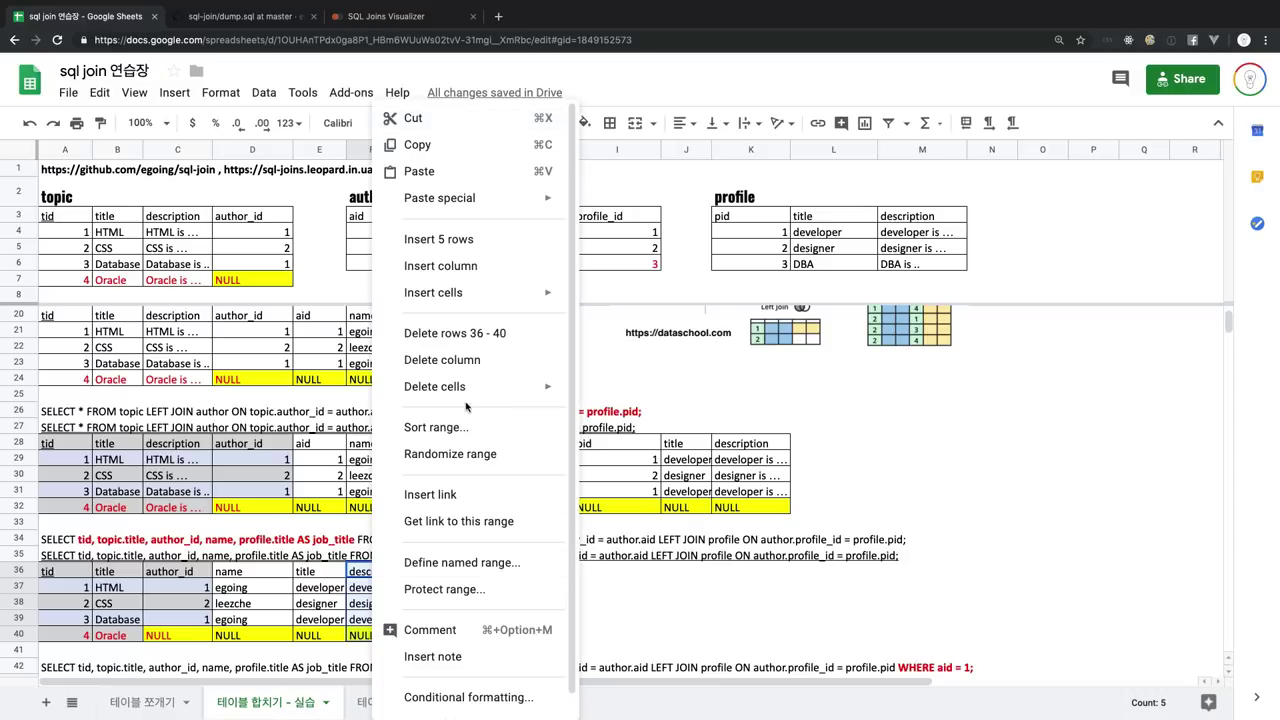
mouse_move(506, 389)
click(612, 392)
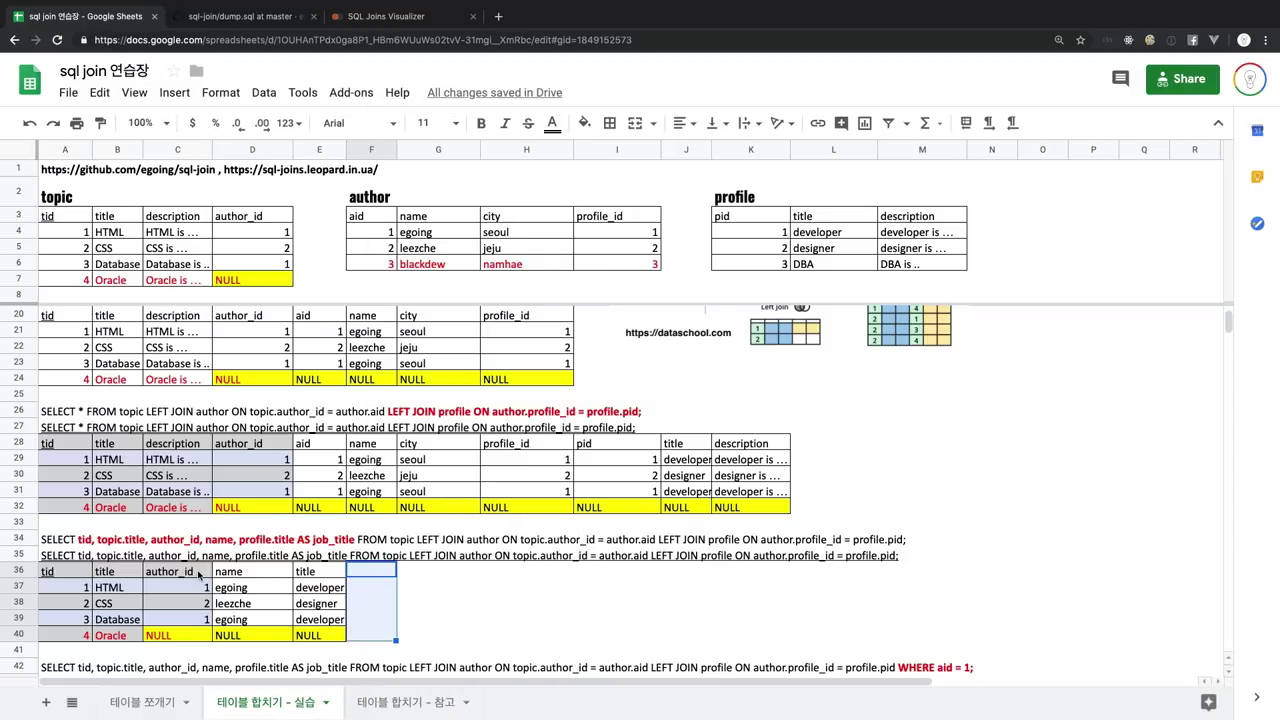
Highlight the author_id column C36:C40 and rename the title header in E36 to job_title
click(199, 577)
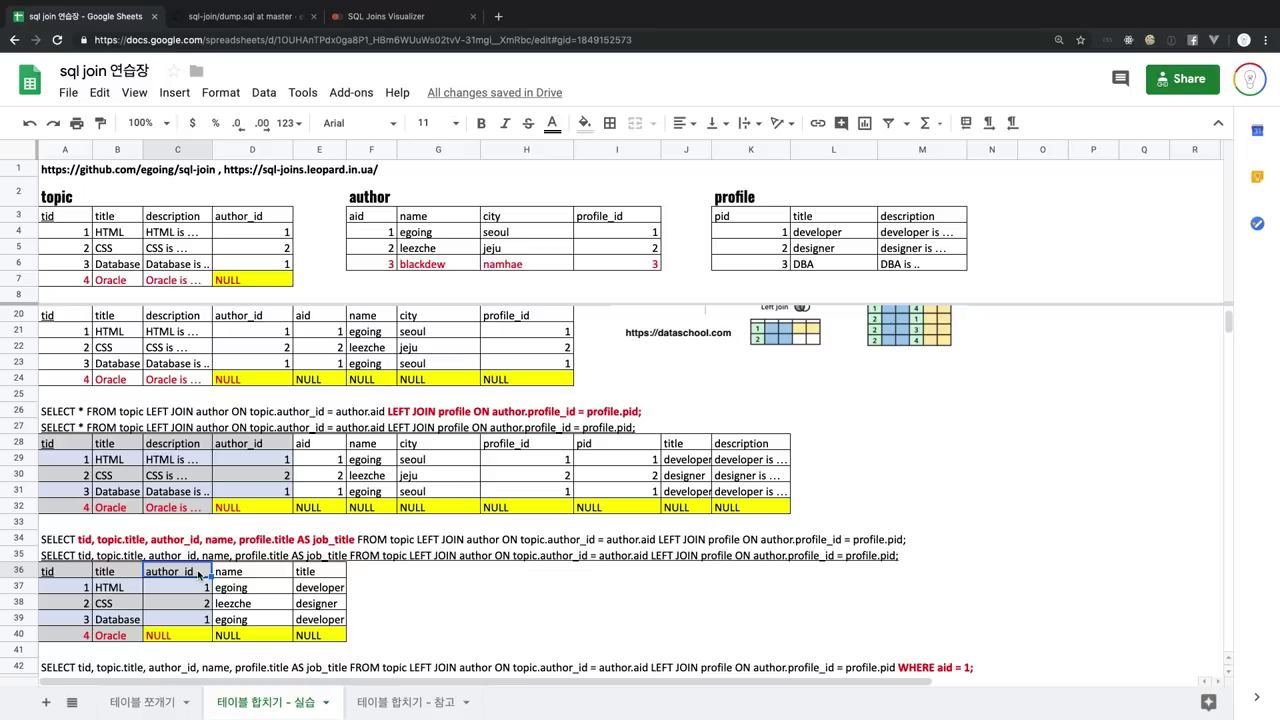
shift+click(195, 634)
click(334, 572)
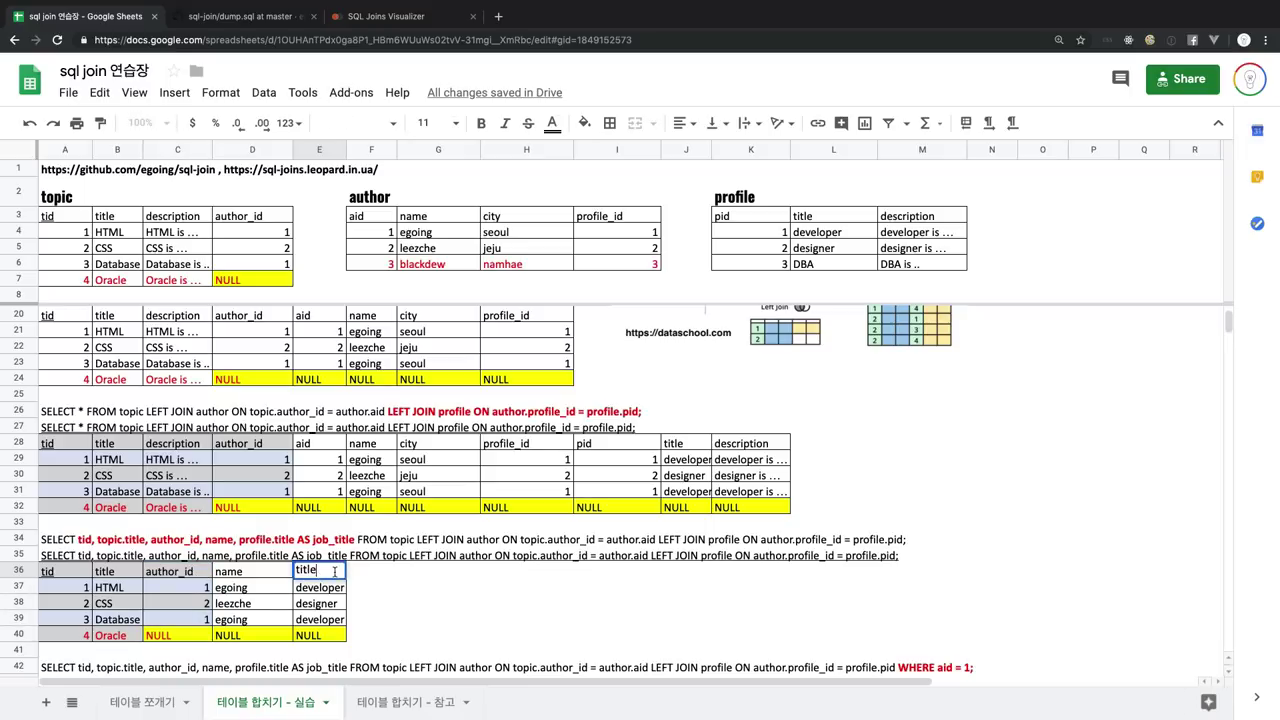
double_click(298, 570)
text(job_title)
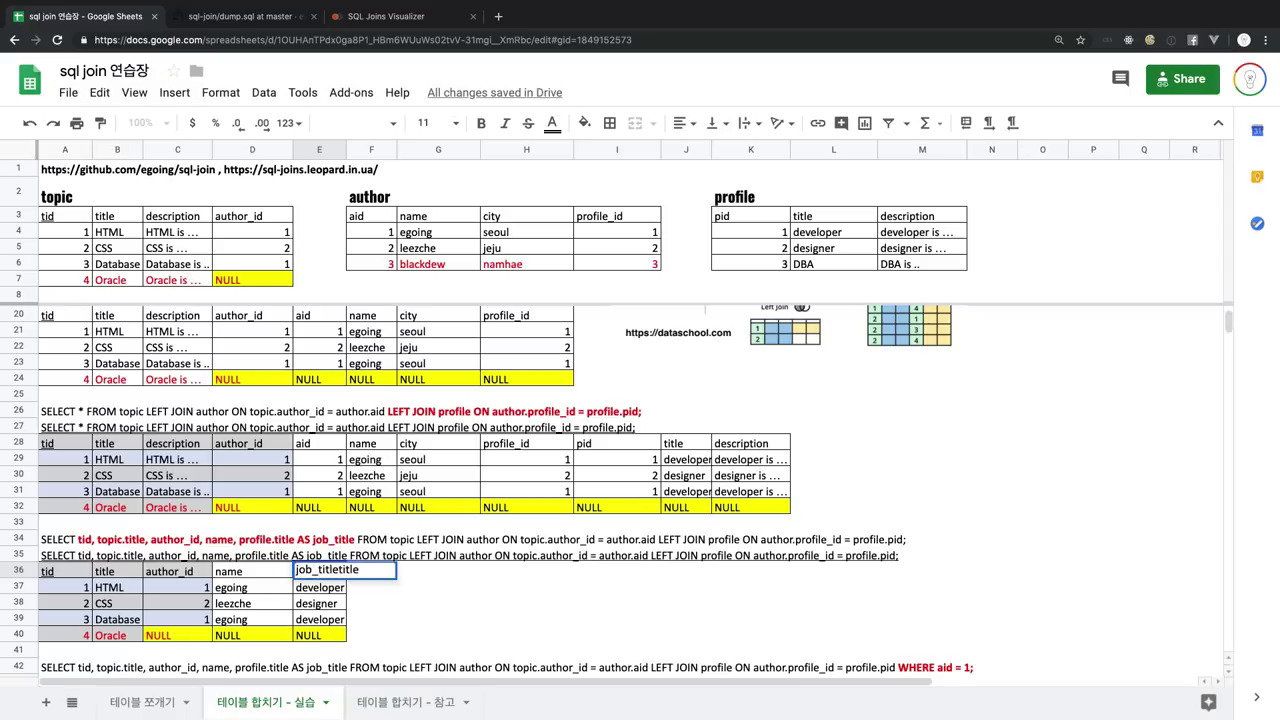
key(shift+End)
key(BackSpace)
key(Return)
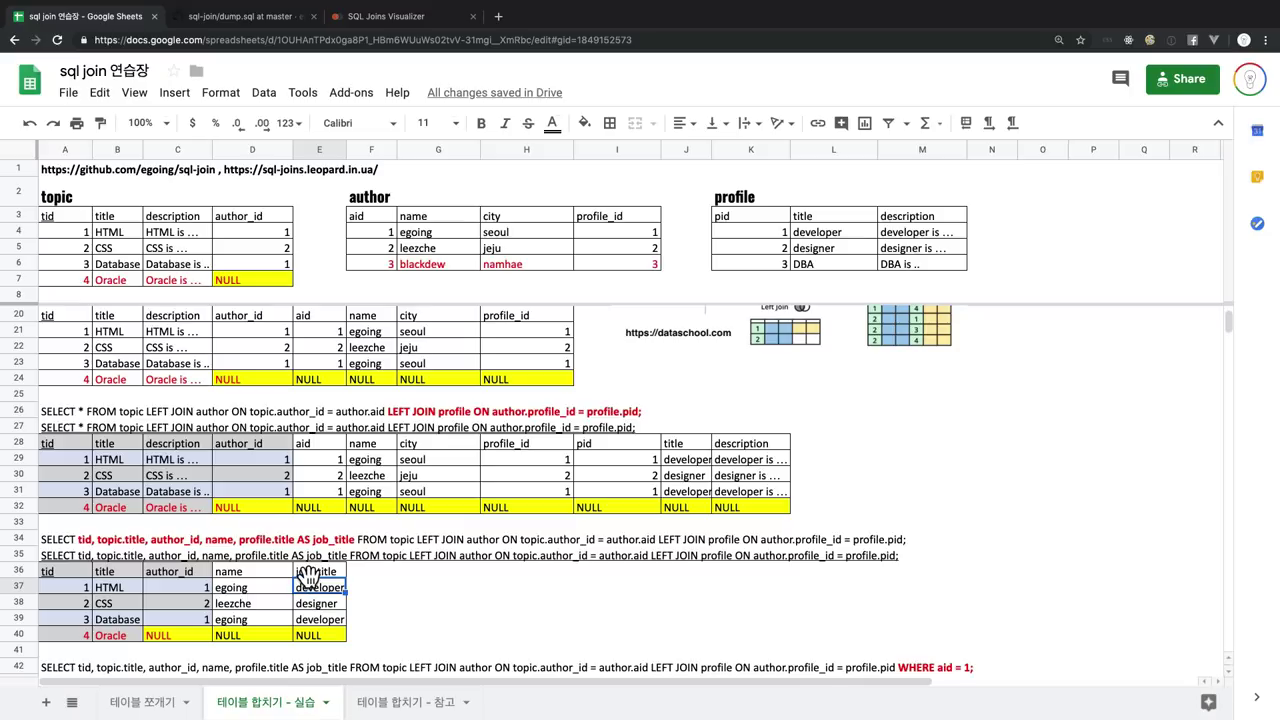
Copy the query in A35, switch to the MySQL terminal, paste it with its tabs and run it
scroll(309, 573, down, 1)
scroll(309, 573, up, 1)
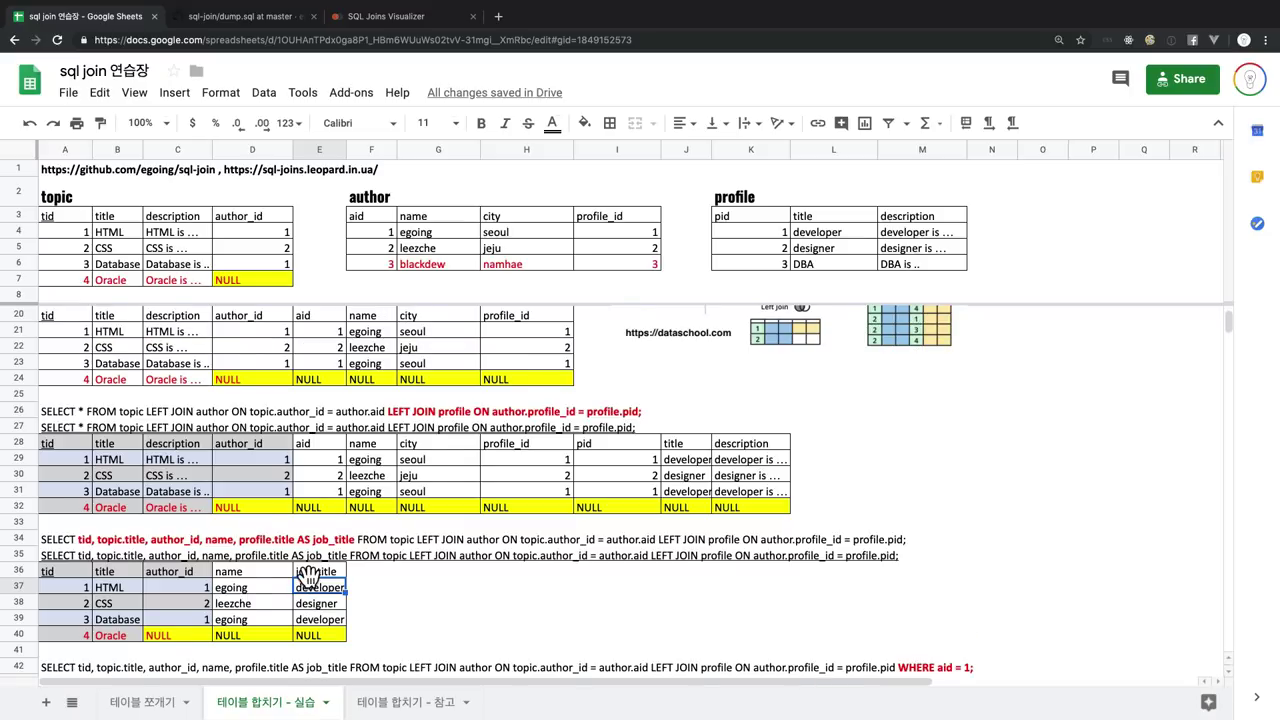
click(325, 640)
click(61, 562)
key(ctrl+c)
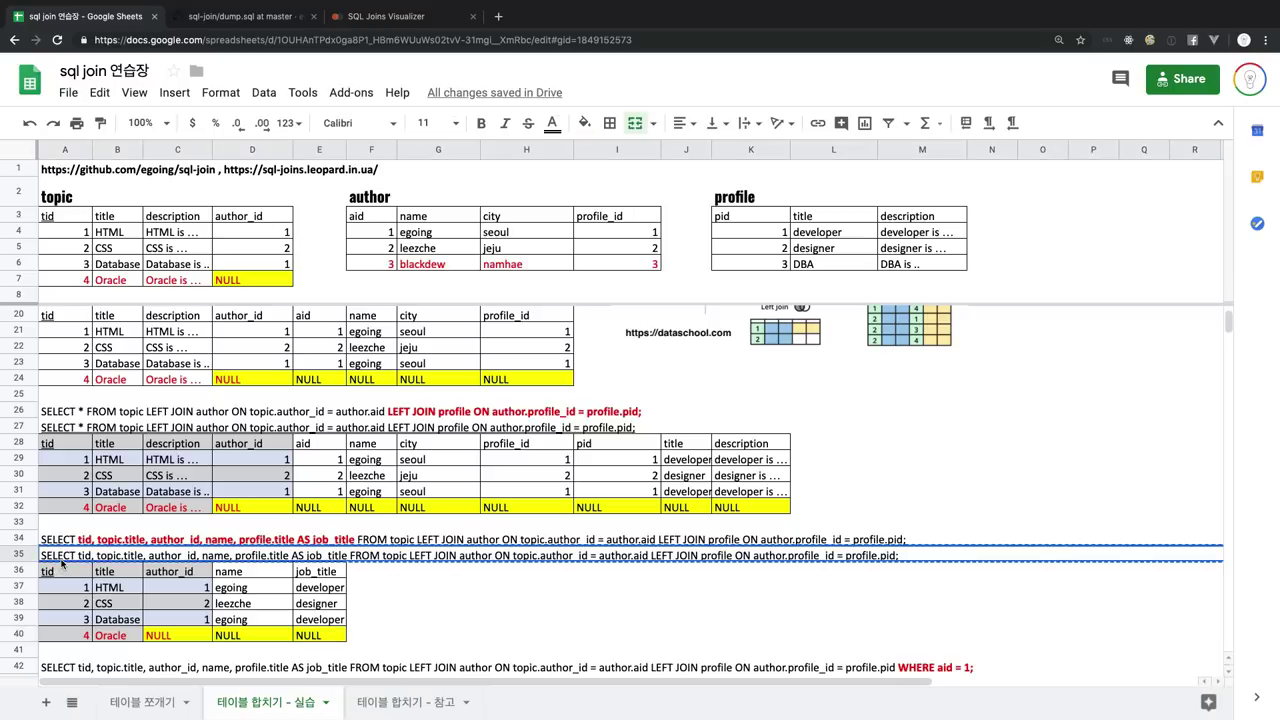
key(super+Tab)
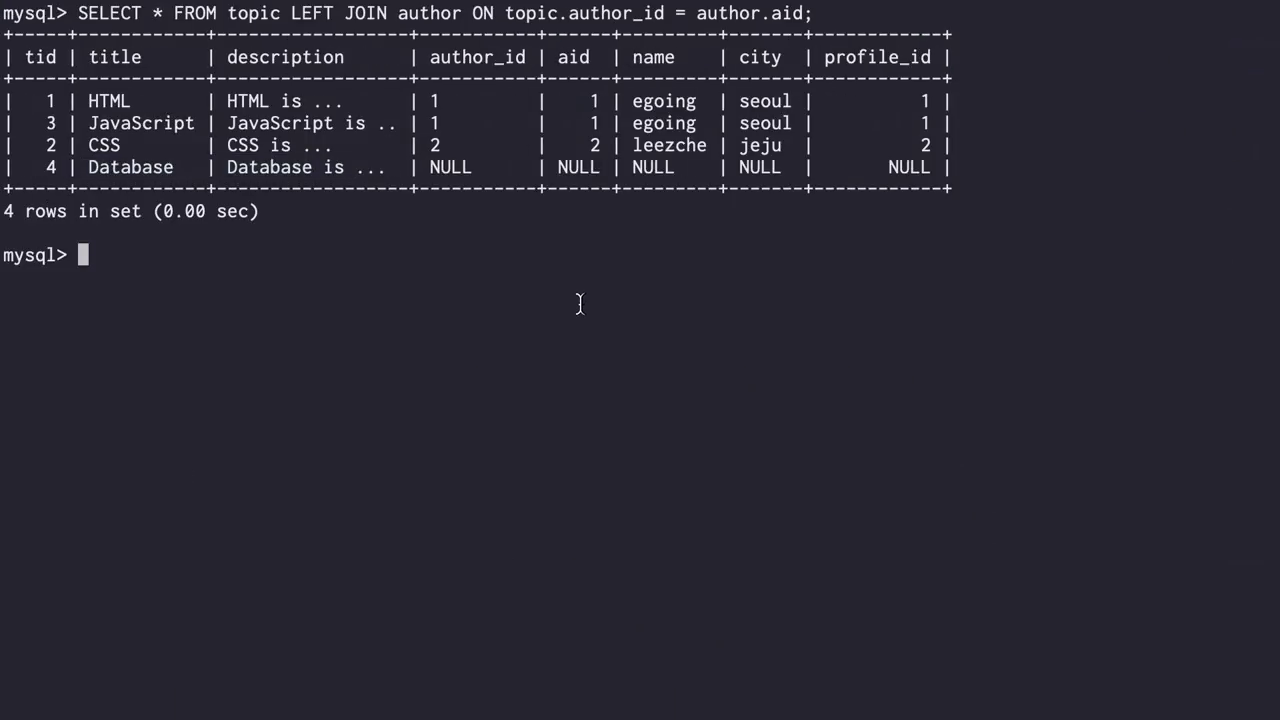
key(super+v)
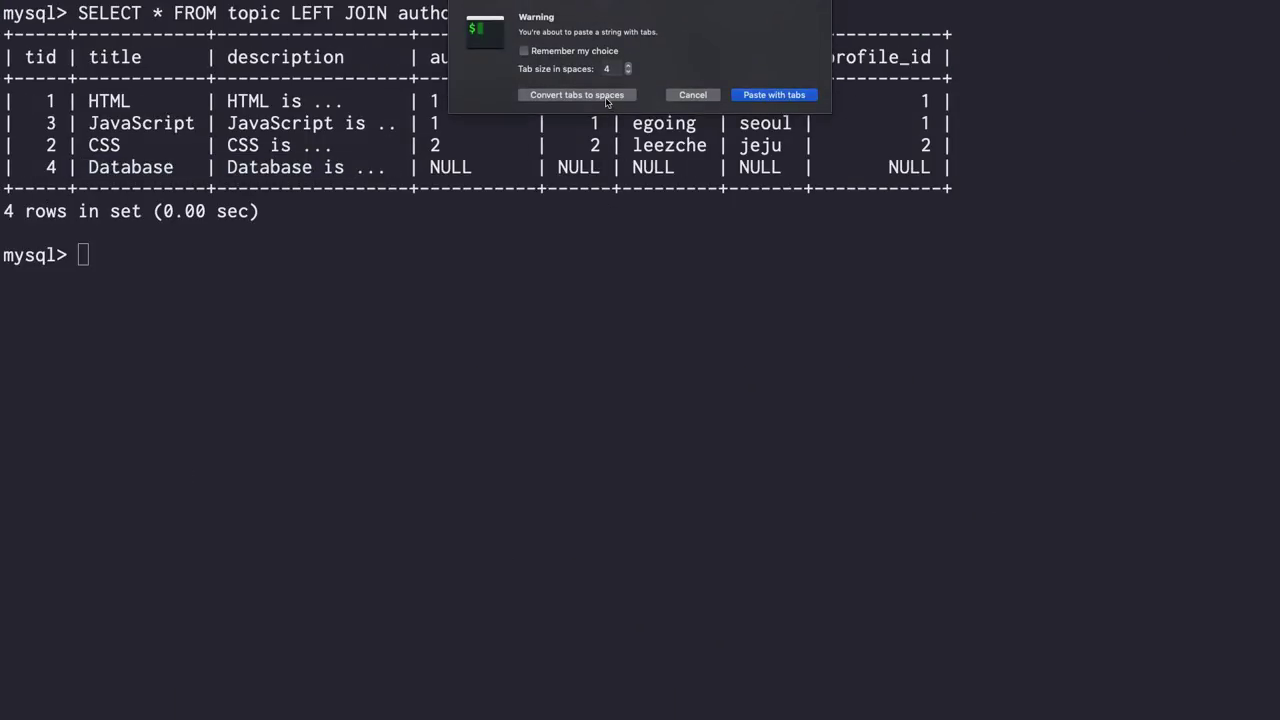
click(770, 95)
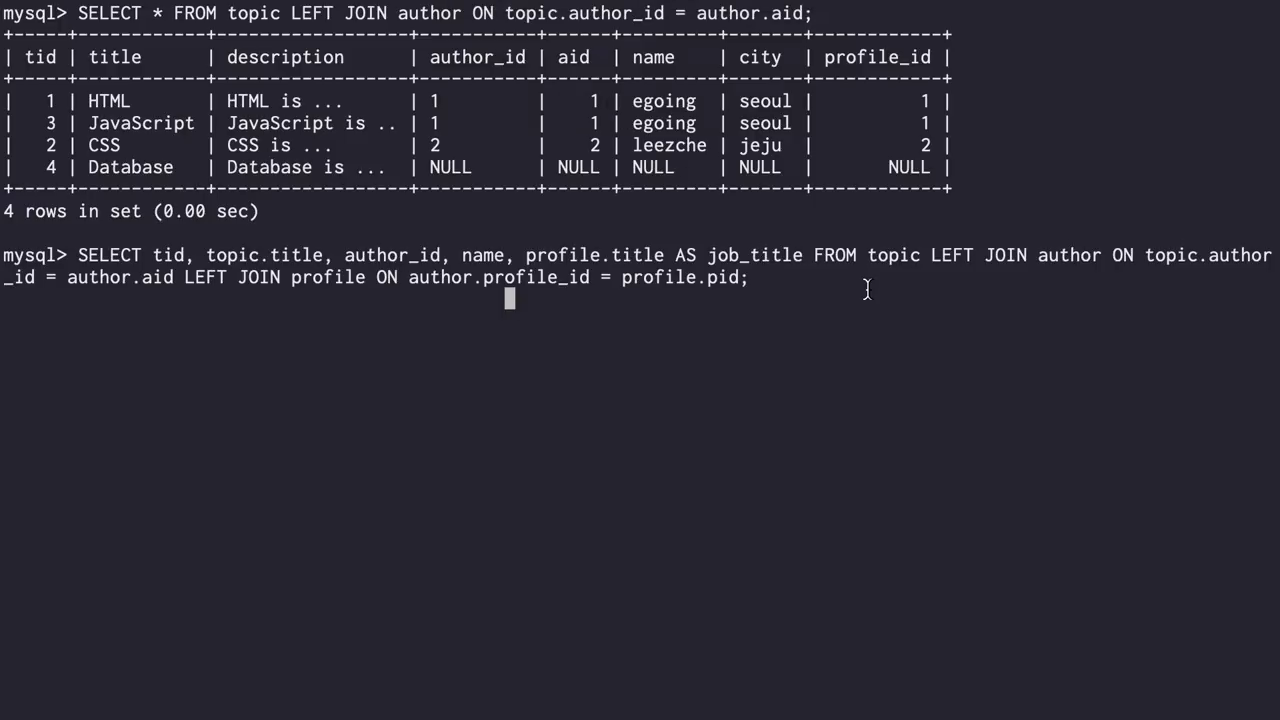
key(Return)
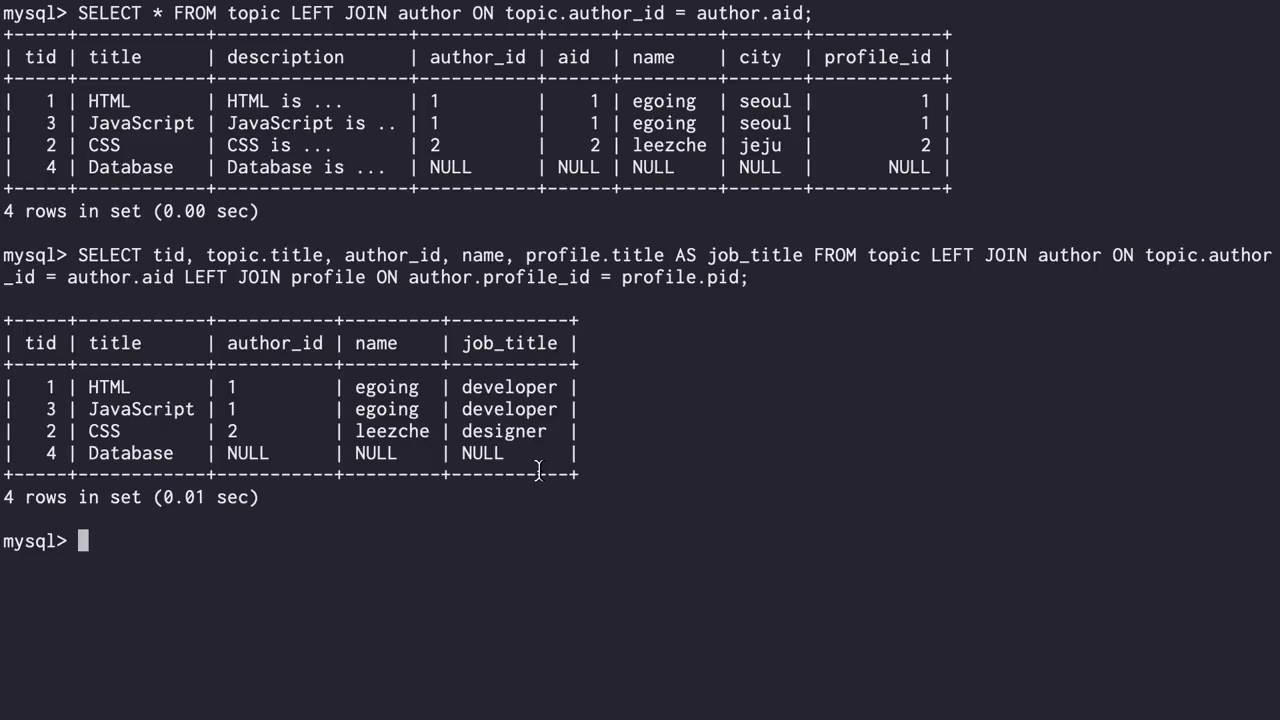
Return to the sheet and highlight the cells with author_id 1, C37 and C39, and the matching name cells D37 and D39
key(ctrl+Right)
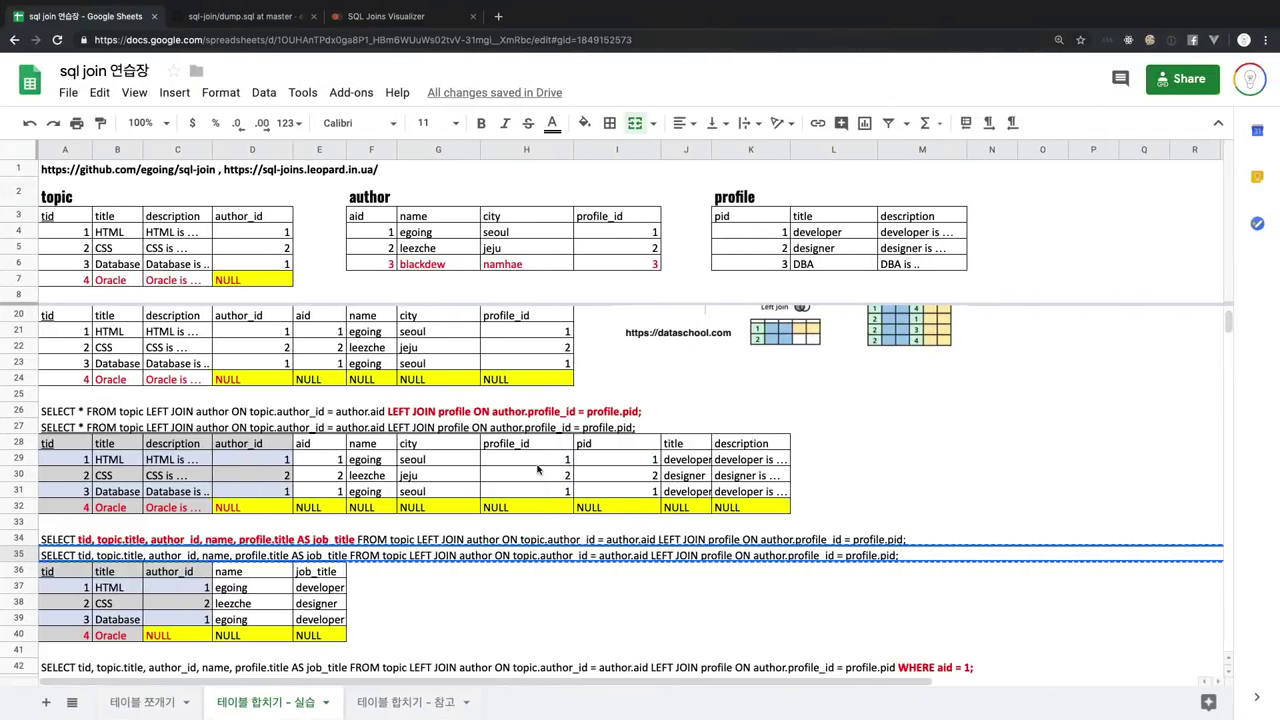
click(400, 617)
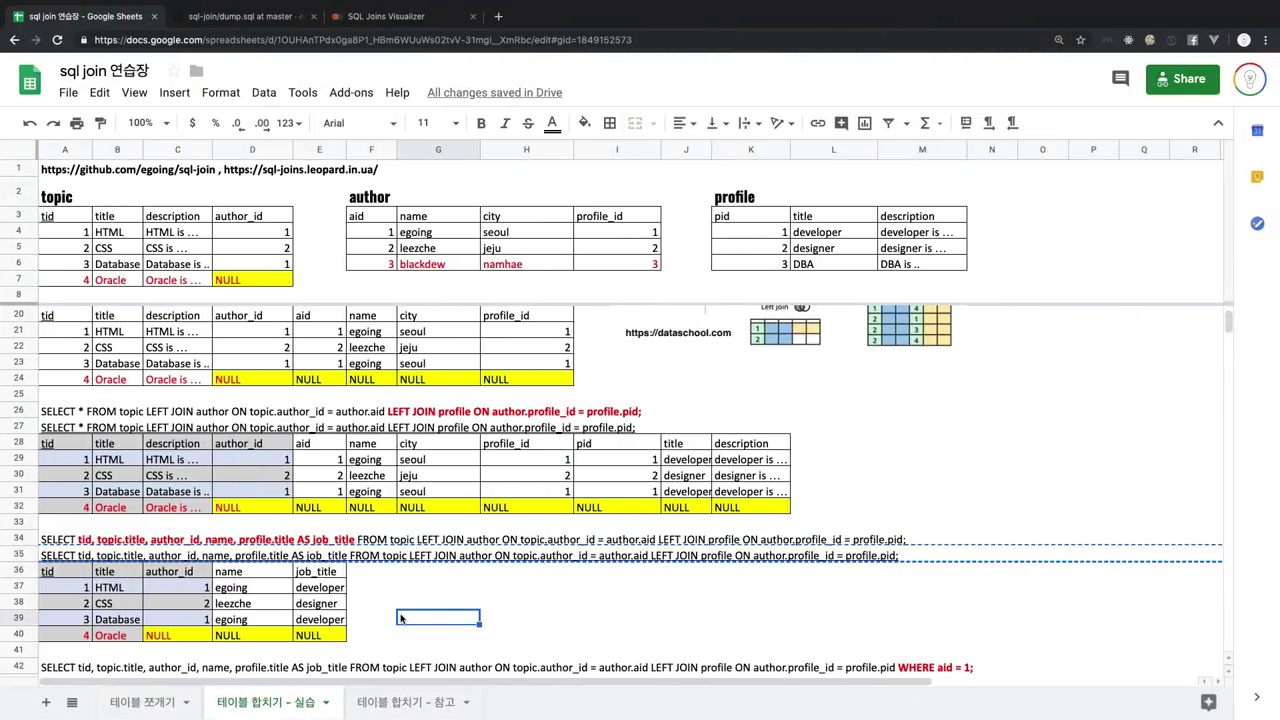
click(207, 590)
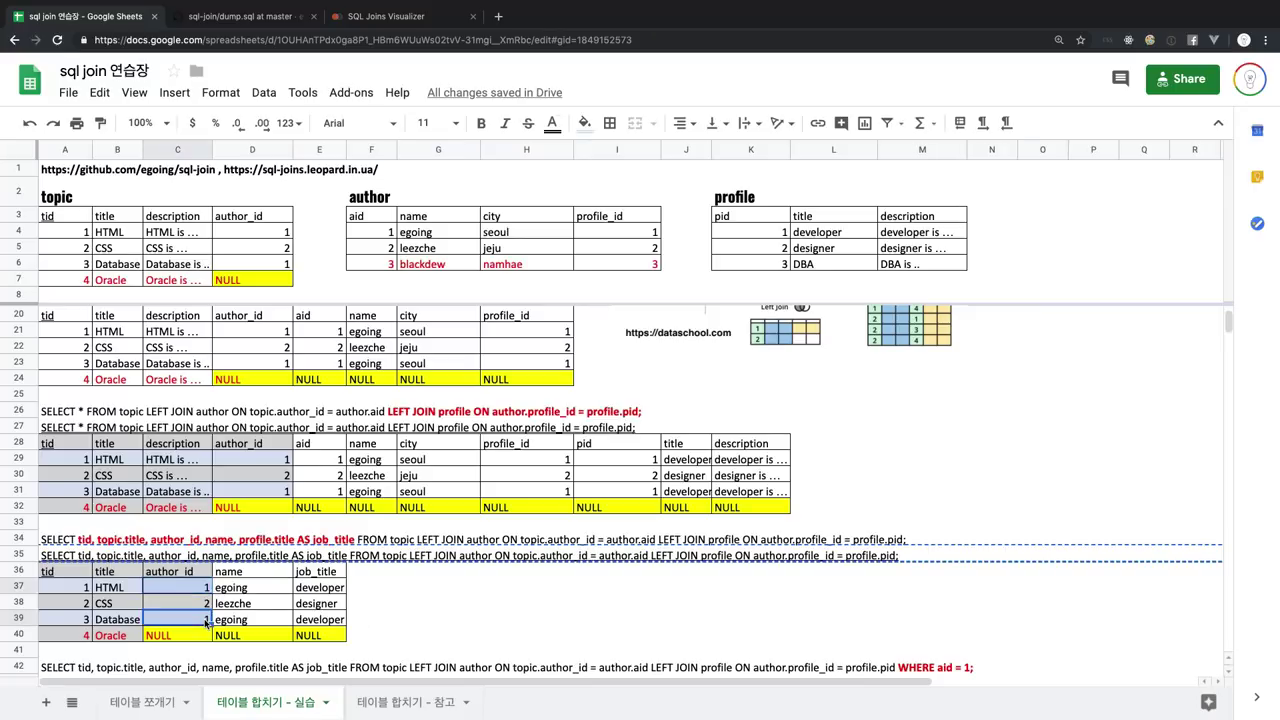
click(238, 595)
drag(240, 617, 238, 607)
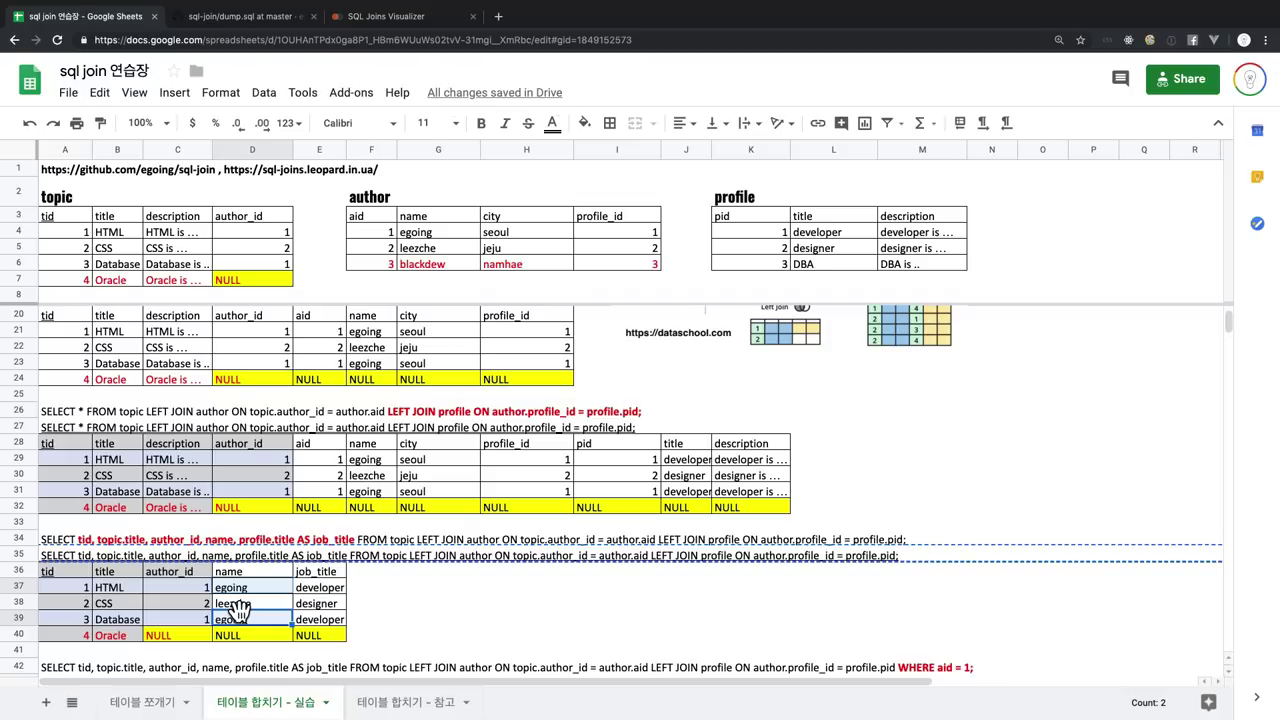
Copy the query from A35 into A43 and extend it with the condition WHERE aid = 1;
scroll(238, 607, down, 2)
scroll(239, 614, down, 1)
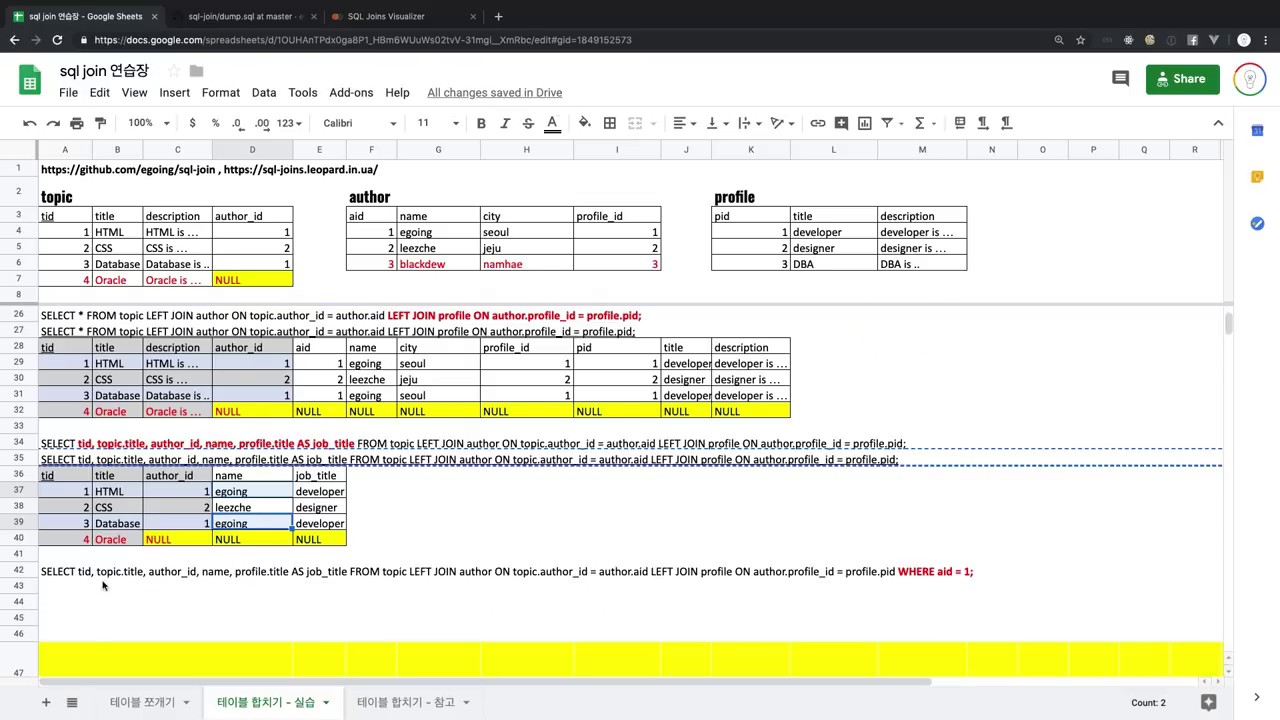
click(57, 461)
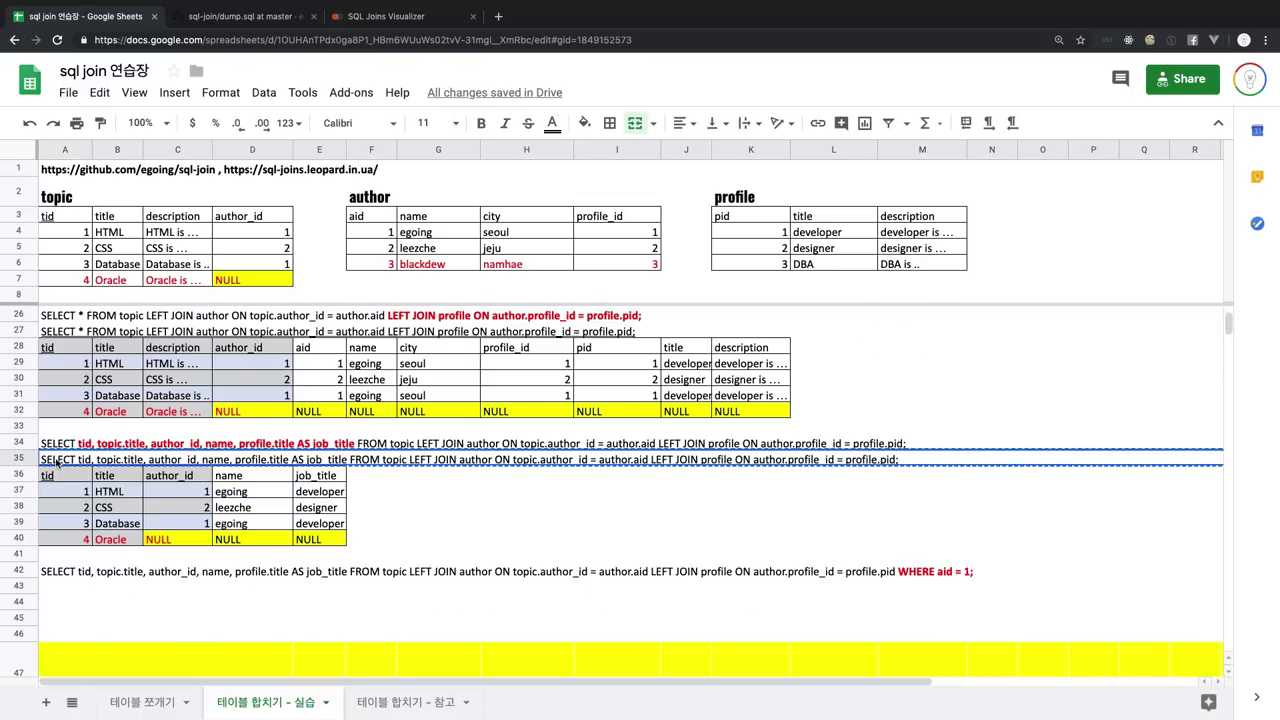
click(68, 587)
key(ctrl+v)
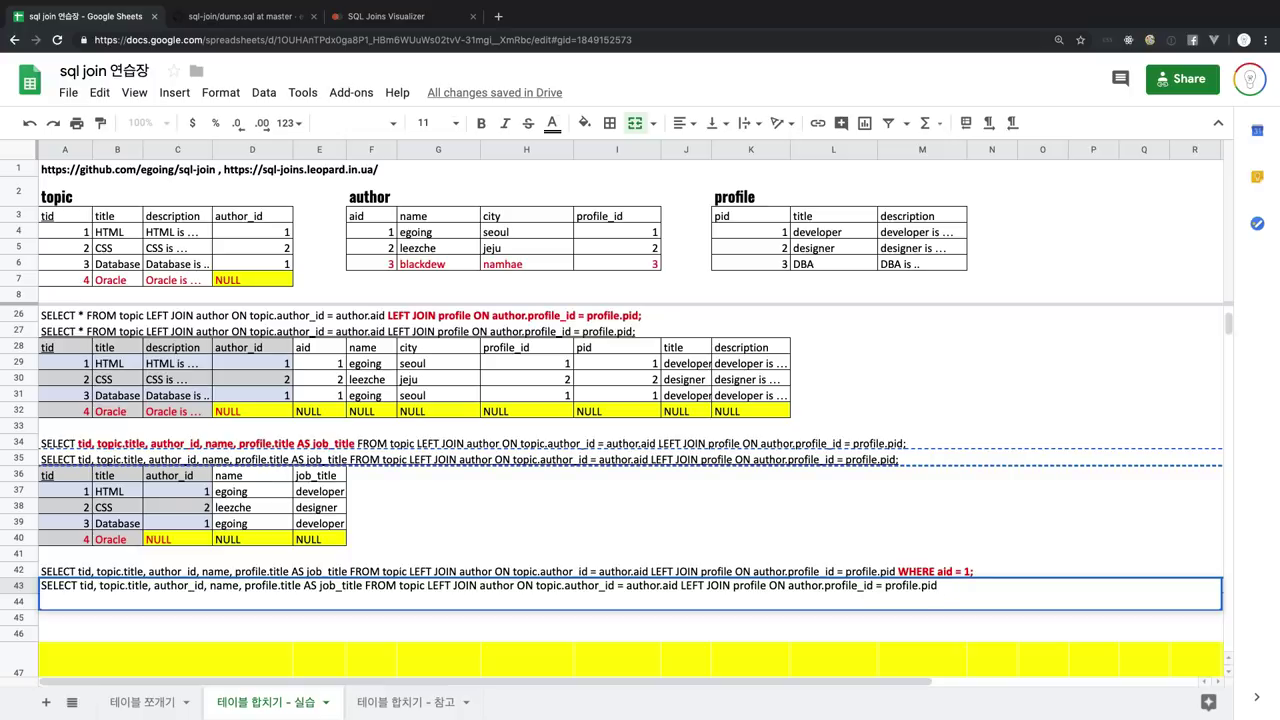
text(WHERE aid = 1;)
key(Return)
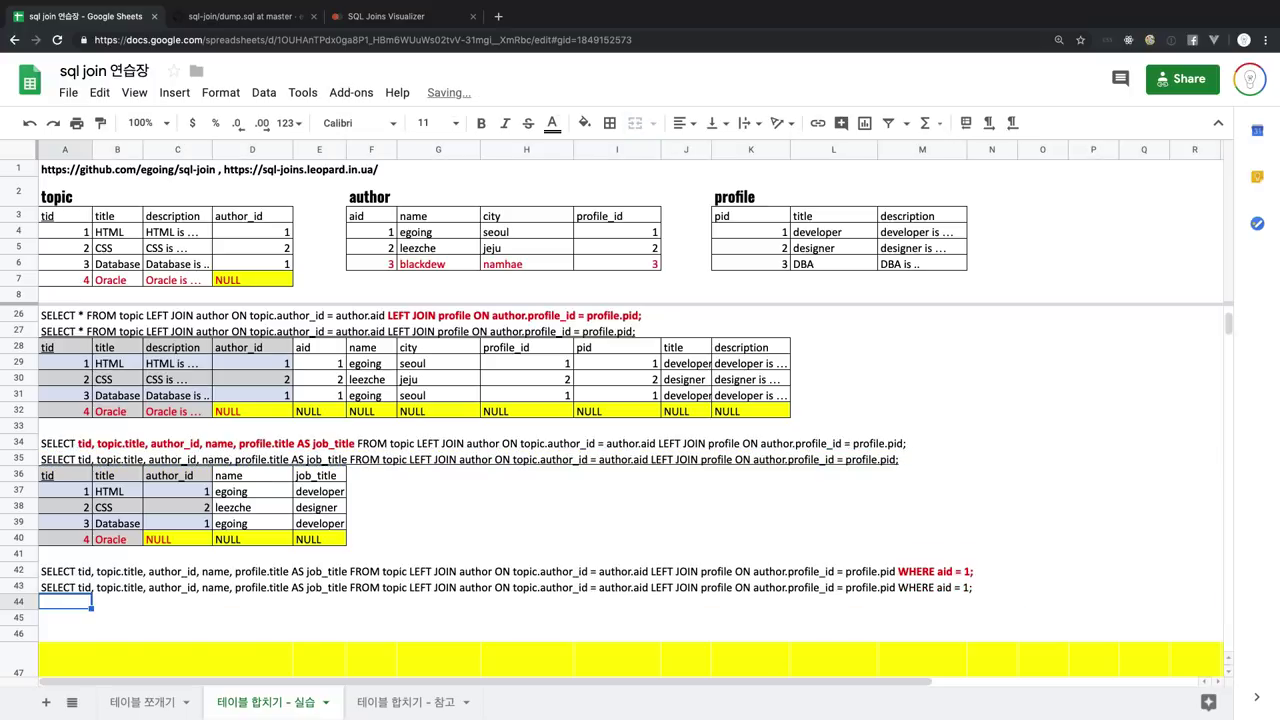
Copy the result table A36:E40 and insert two blank rows above the INNER OUTER JOIN heading
scroll(459, 501, down, 1)
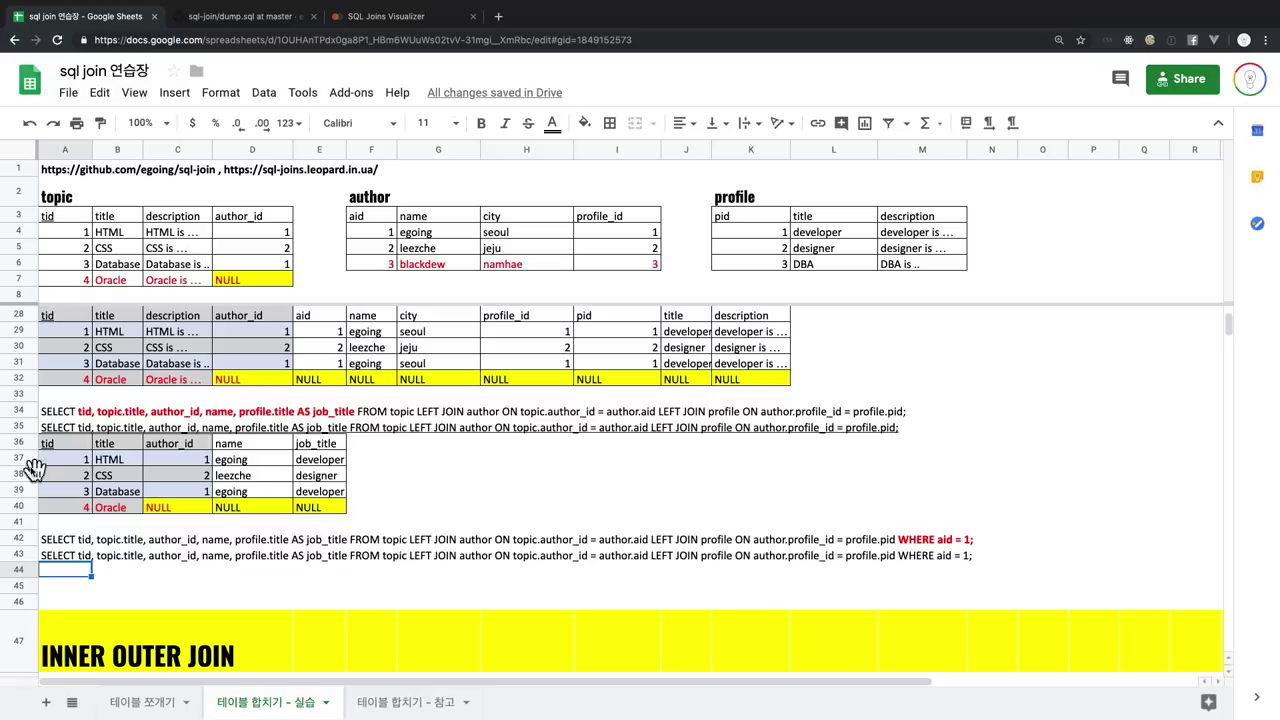
drag(50, 443, 318, 508)
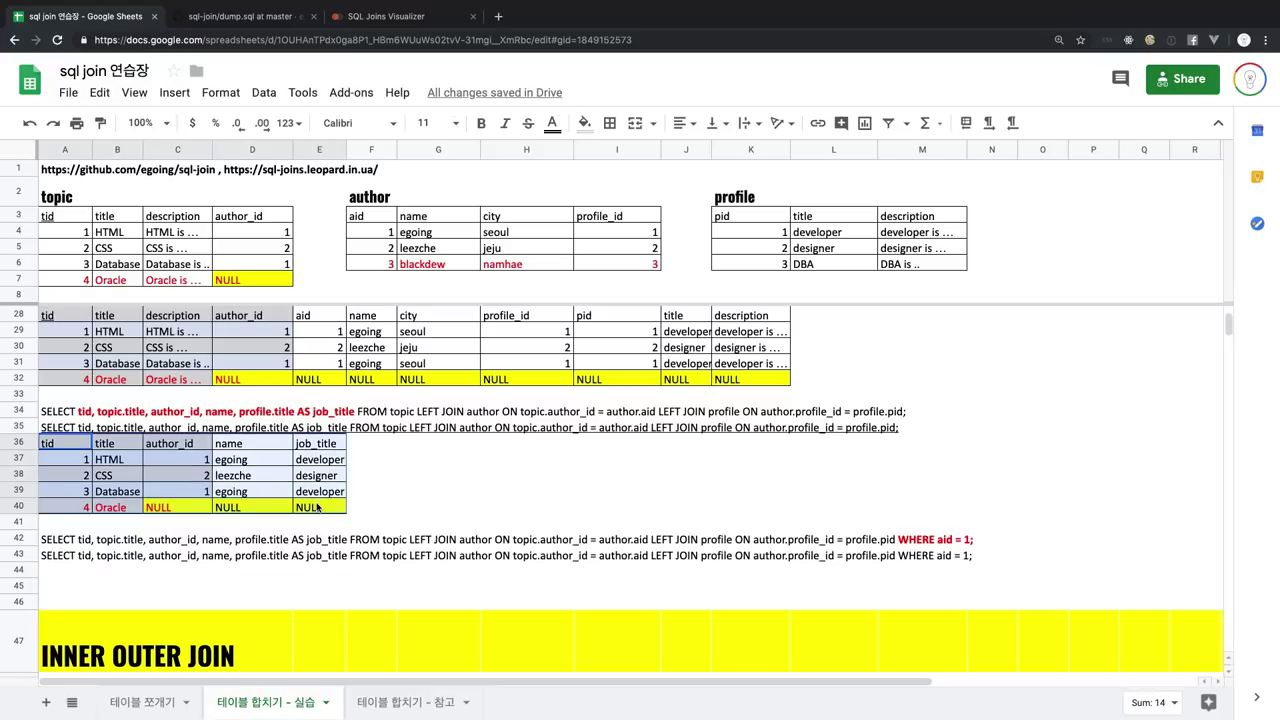
key(super+c)
right_click(30, 600)
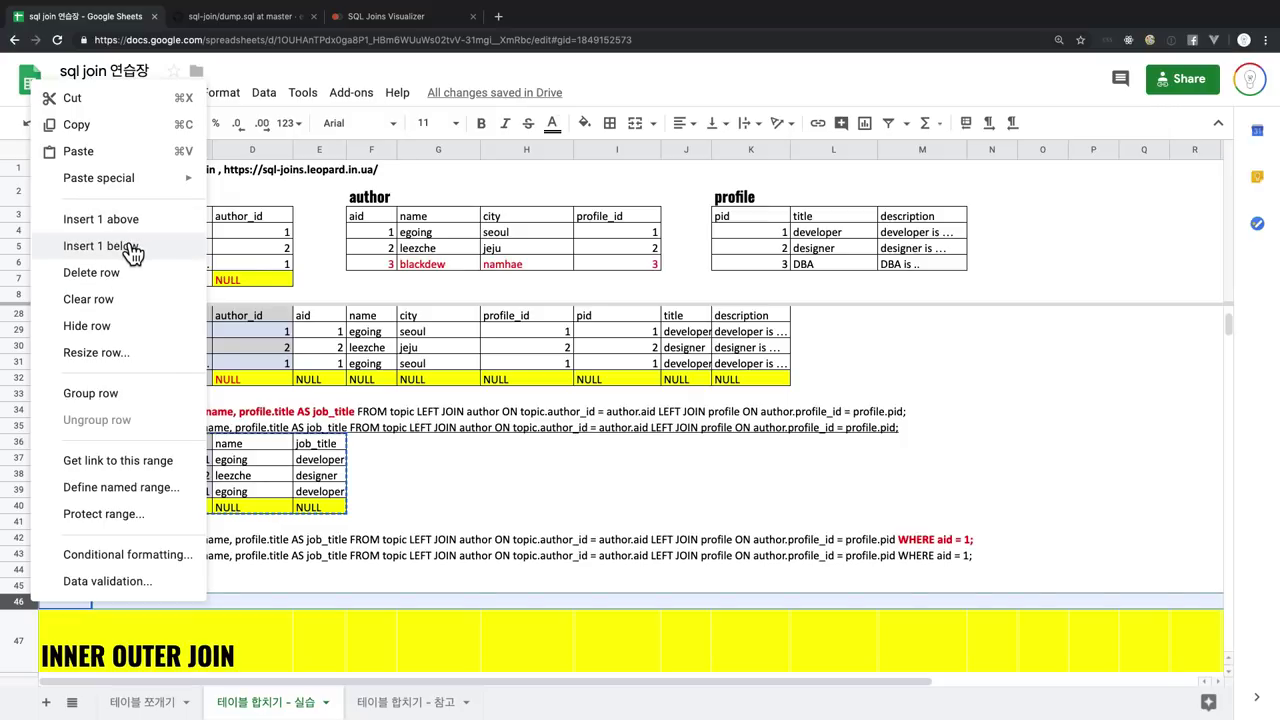
click(133, 253)
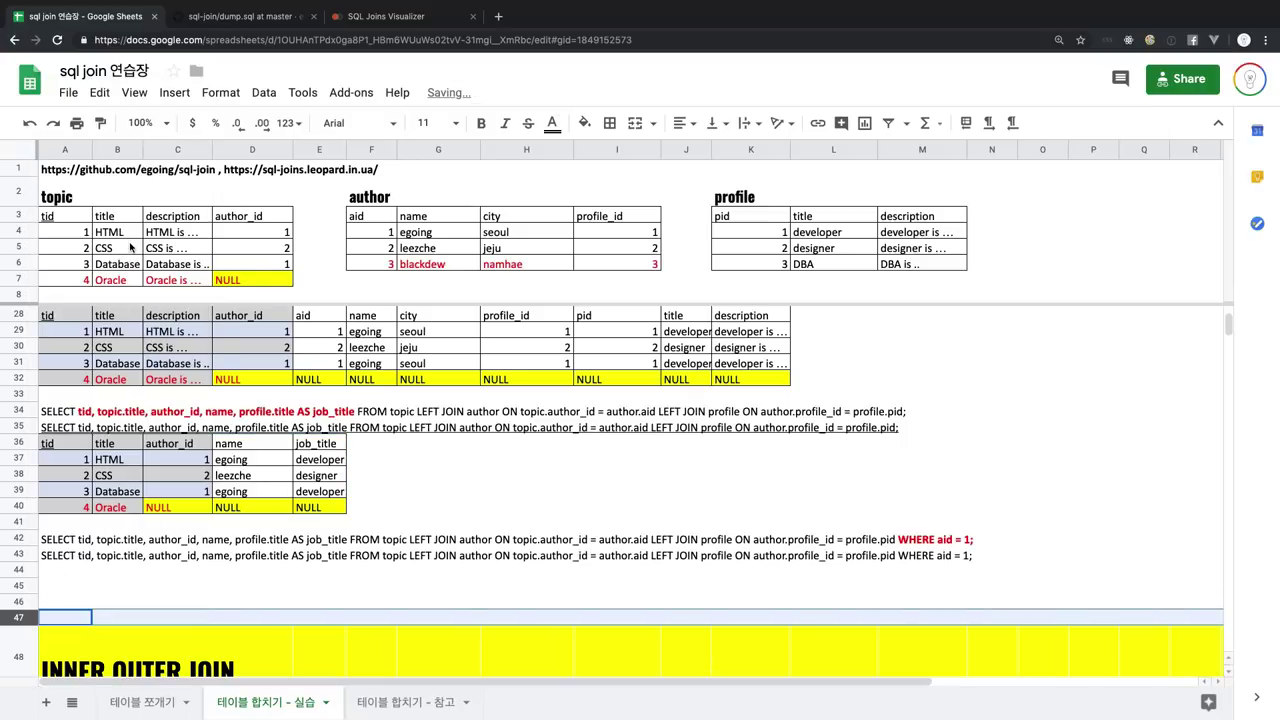
right_click(31, 614)
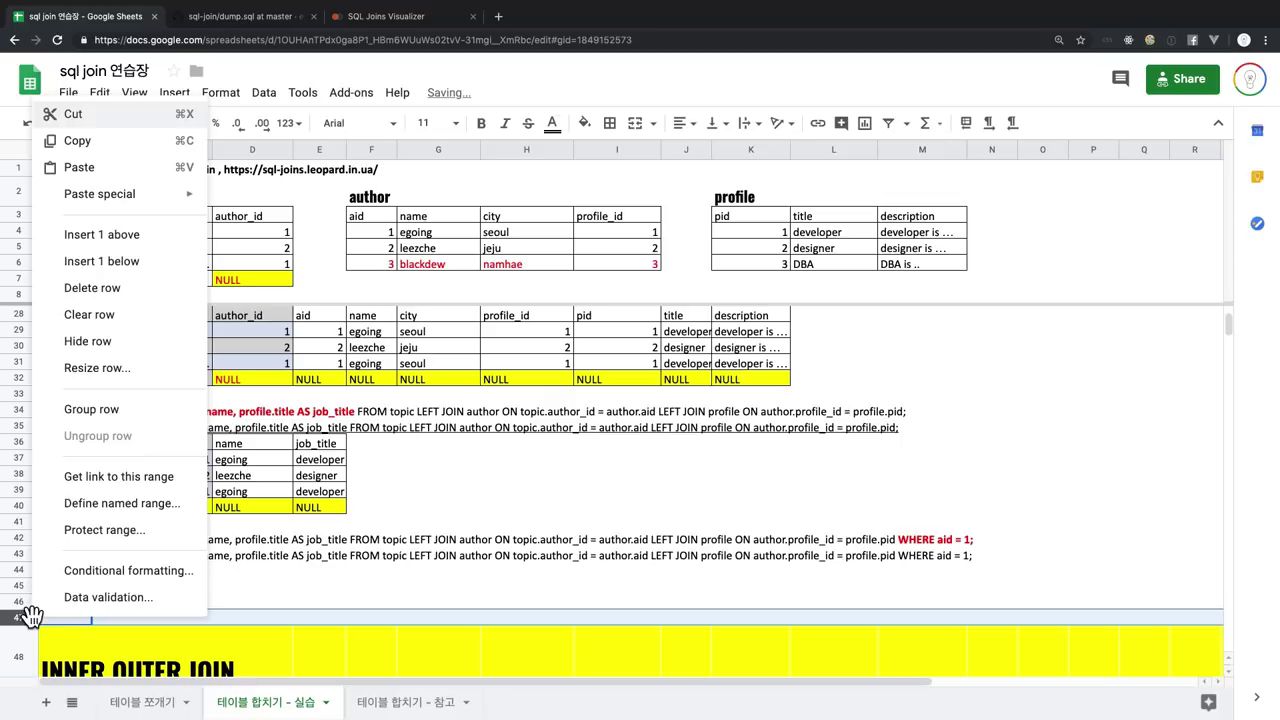
click(110, 258)
Paste the copied table at A44 and remove the fill from its tid, title and author_id columns
click(64, 570)
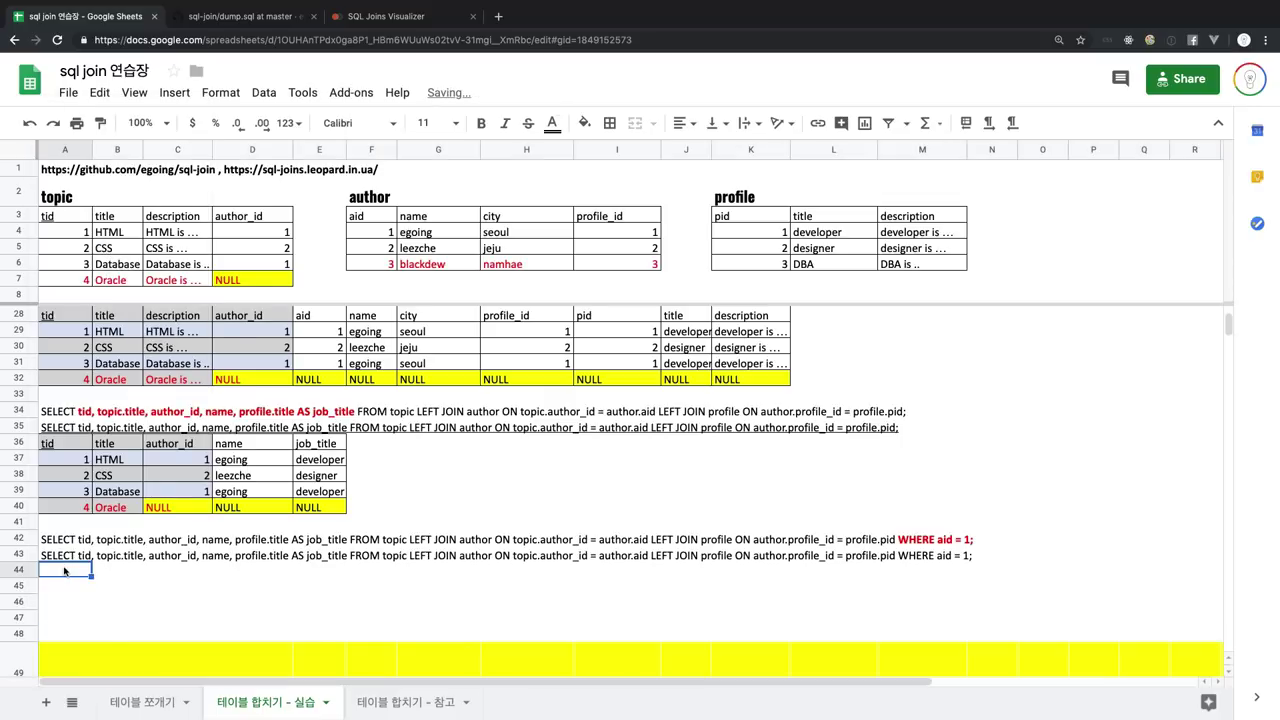
key(ctrl+v)
click(127, 583)
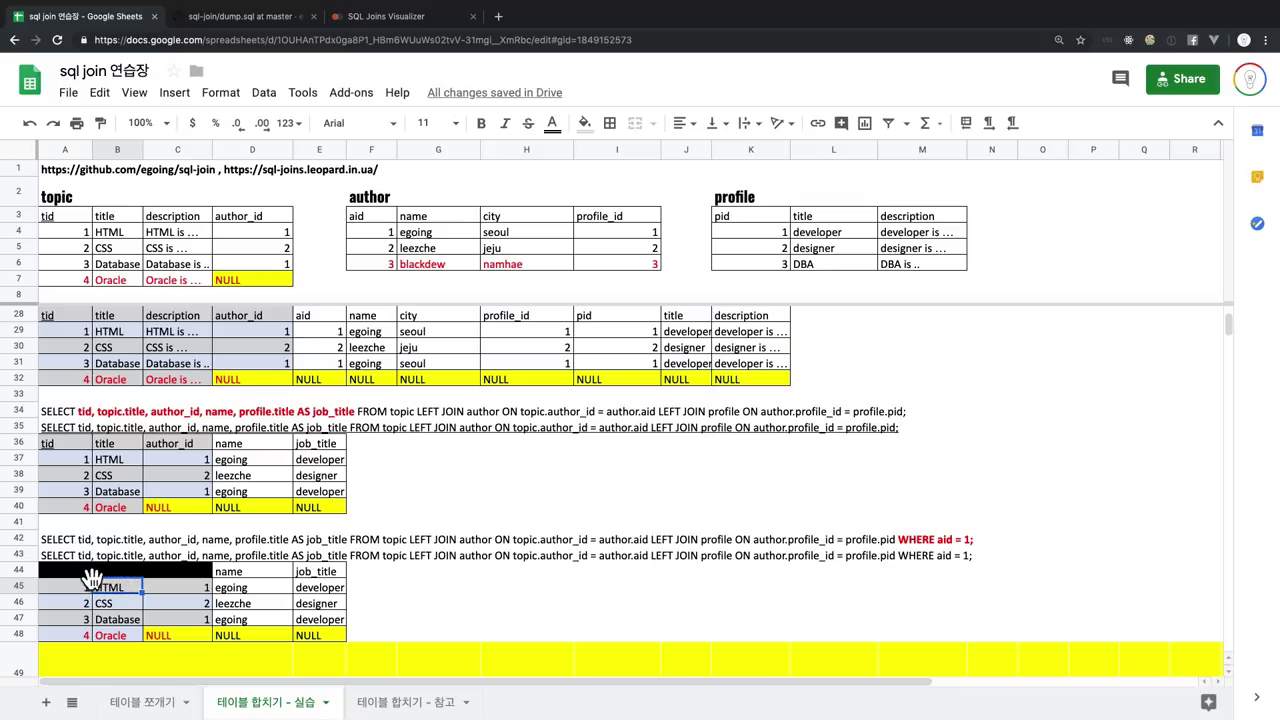
click(470, 569)
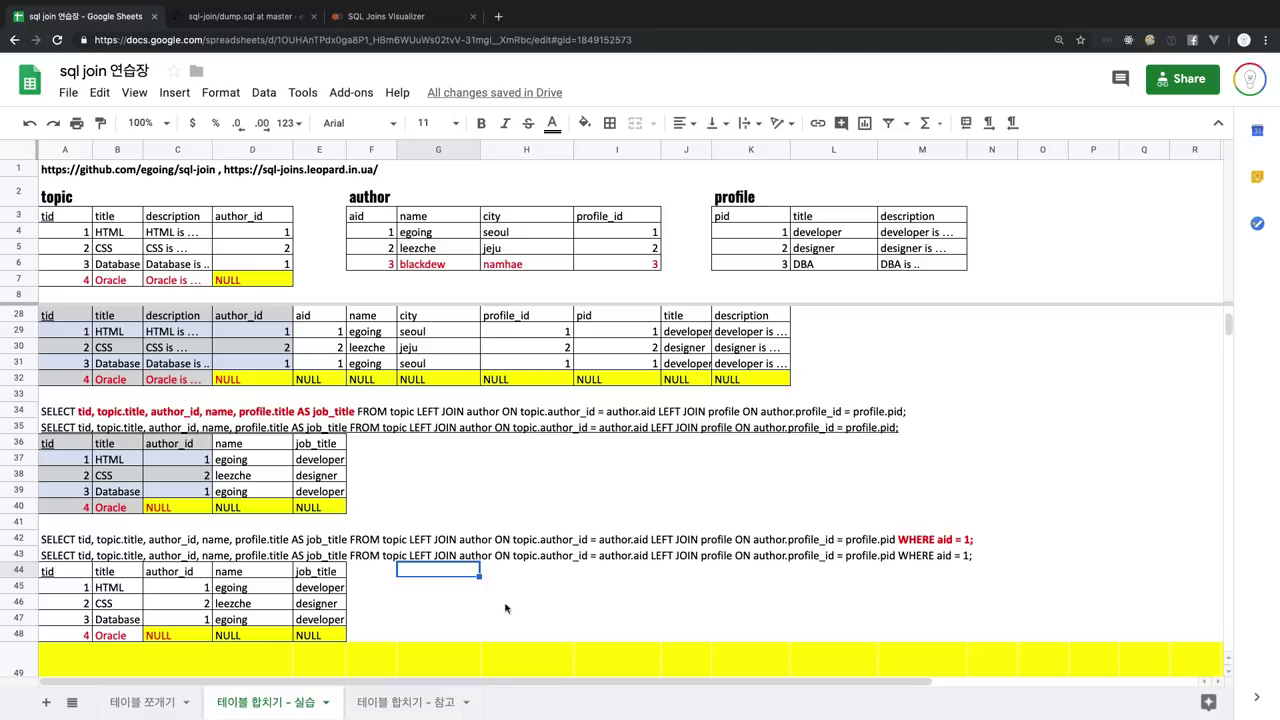
Delete the CSS and Oracle rows from the table under the WHERE aid = 1 query
click(20, 602)
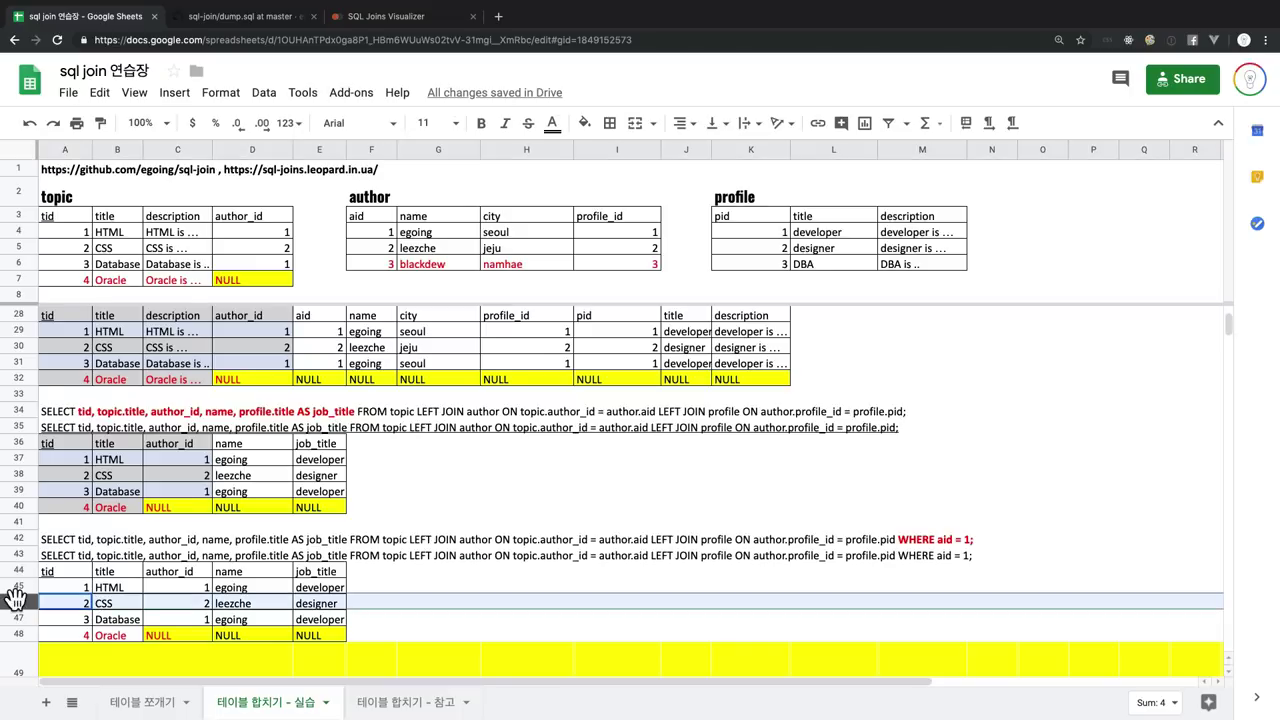
right_click(20, 602)
click(76, 271)
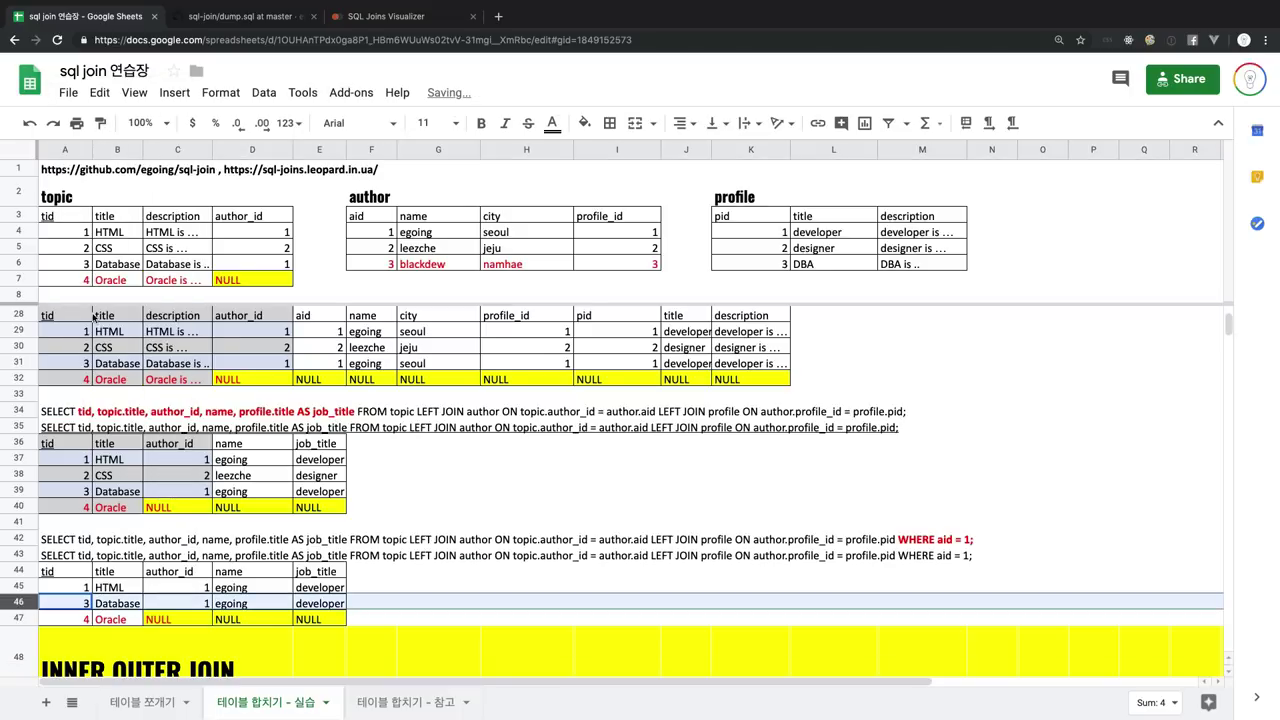
click(28, 620)
right_click(28, 620)
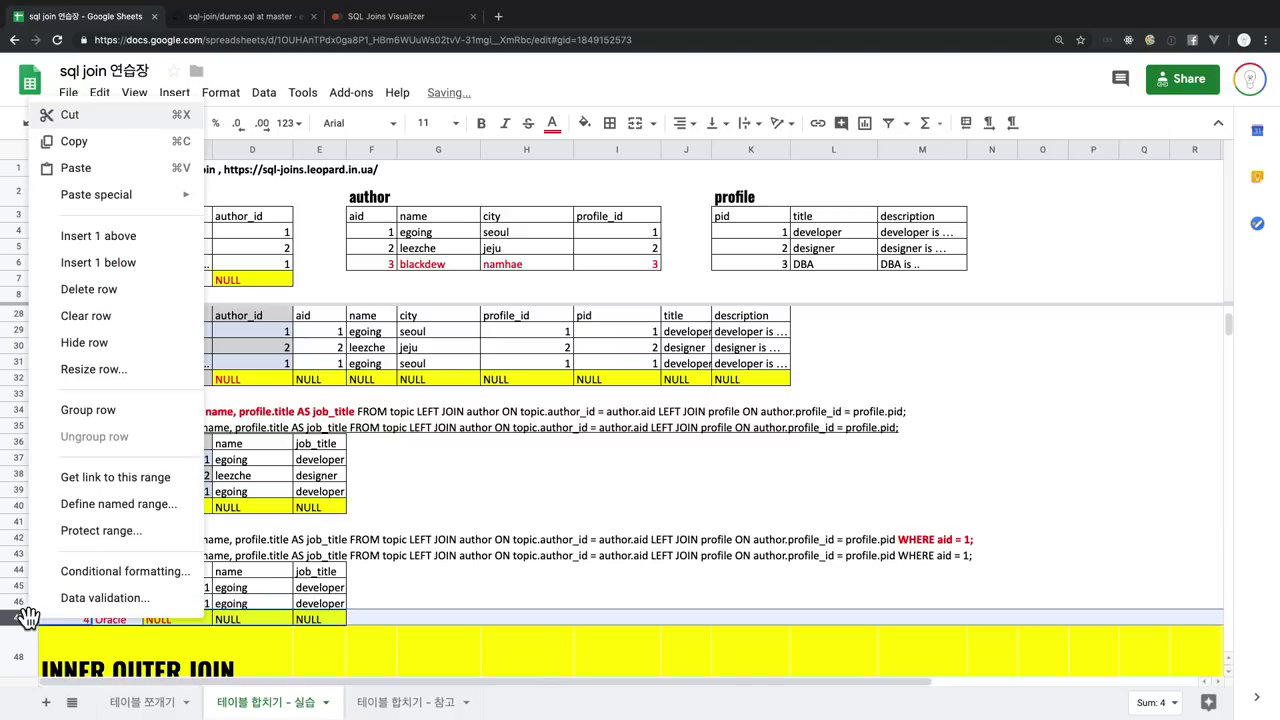
click(130, 289)
click(465, 590)
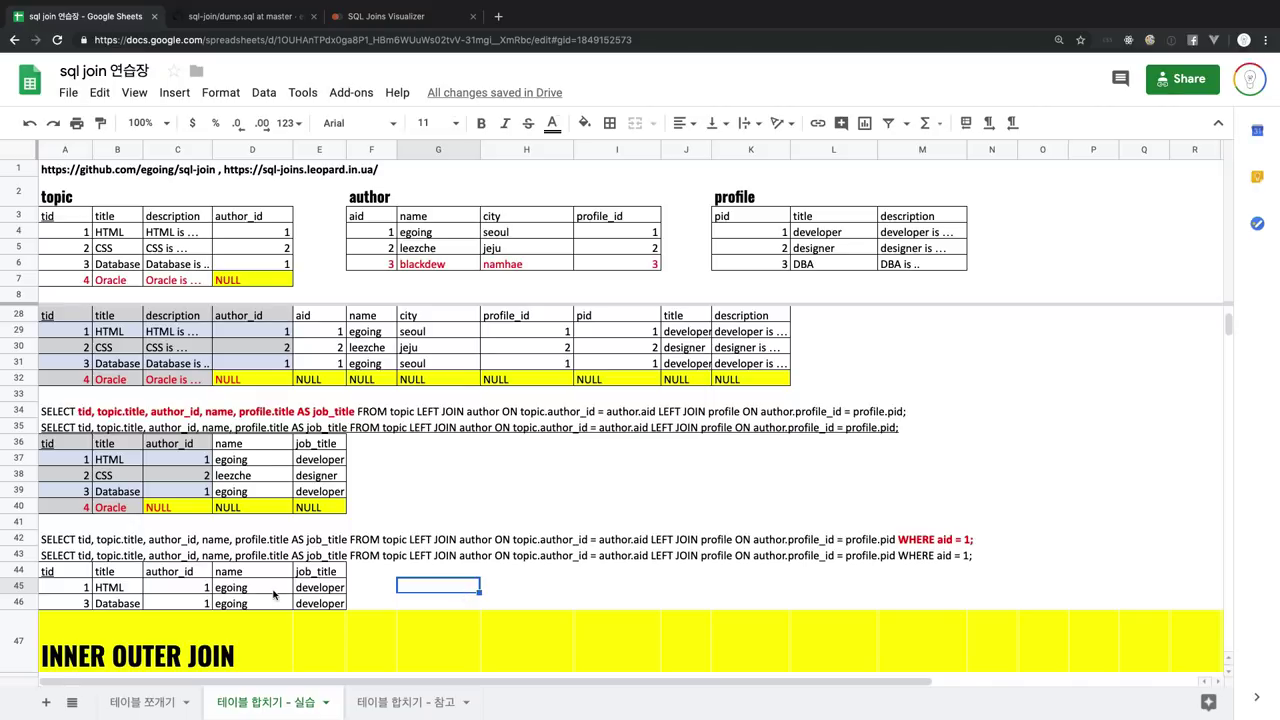
Switch to the SQL Joins Visualizer, show the query for records only in table B and highlight its RIGHT keyword
scroll(273, 594, up, 5)
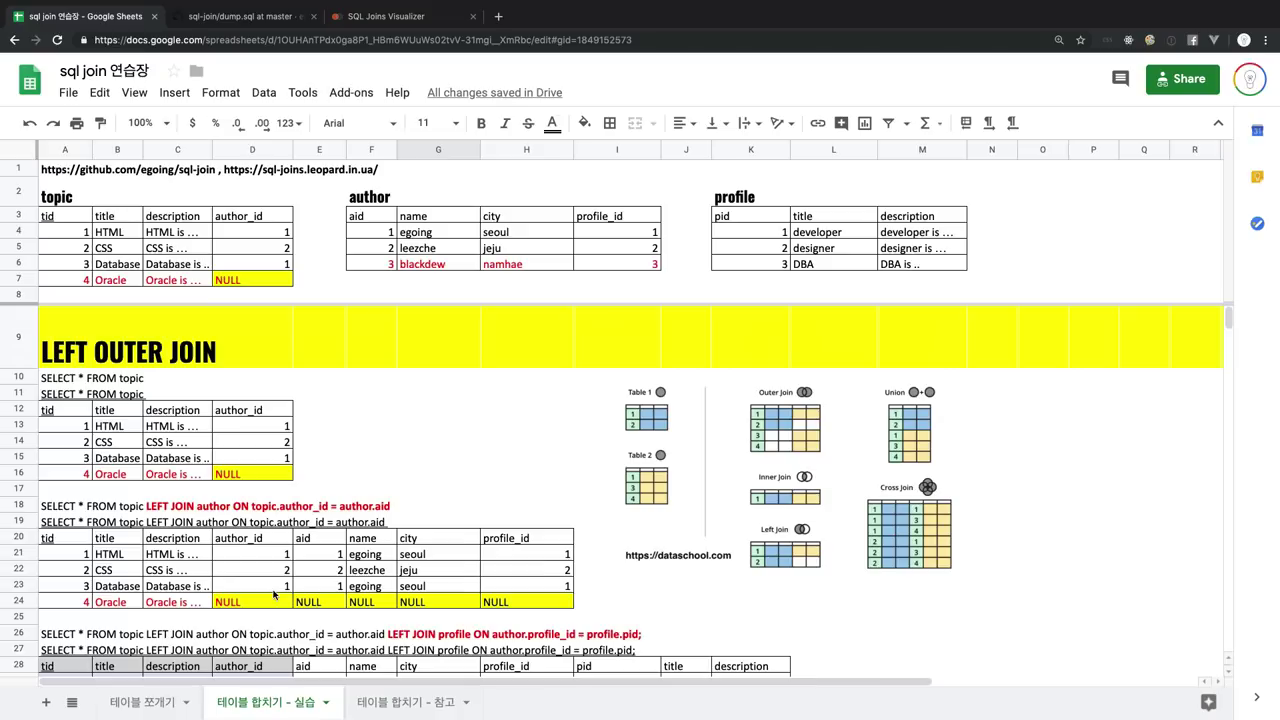
click(400, 16)
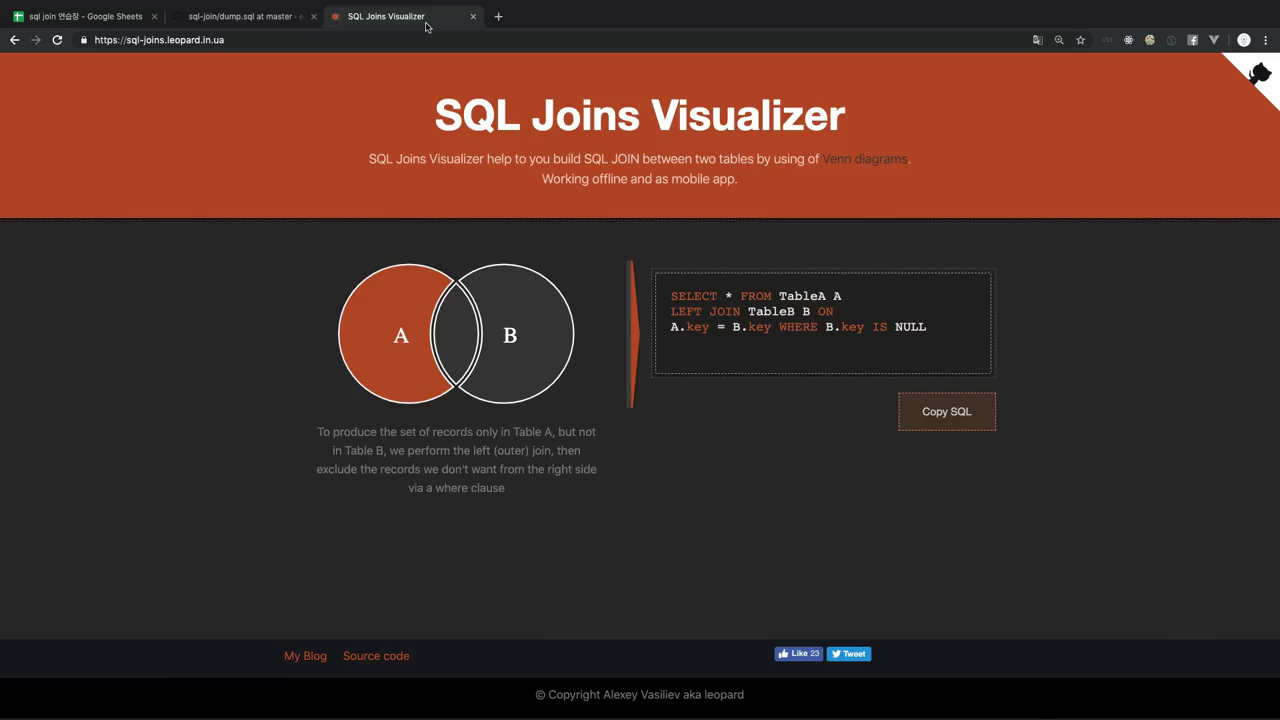
click(407, 371)
click(523, 355)
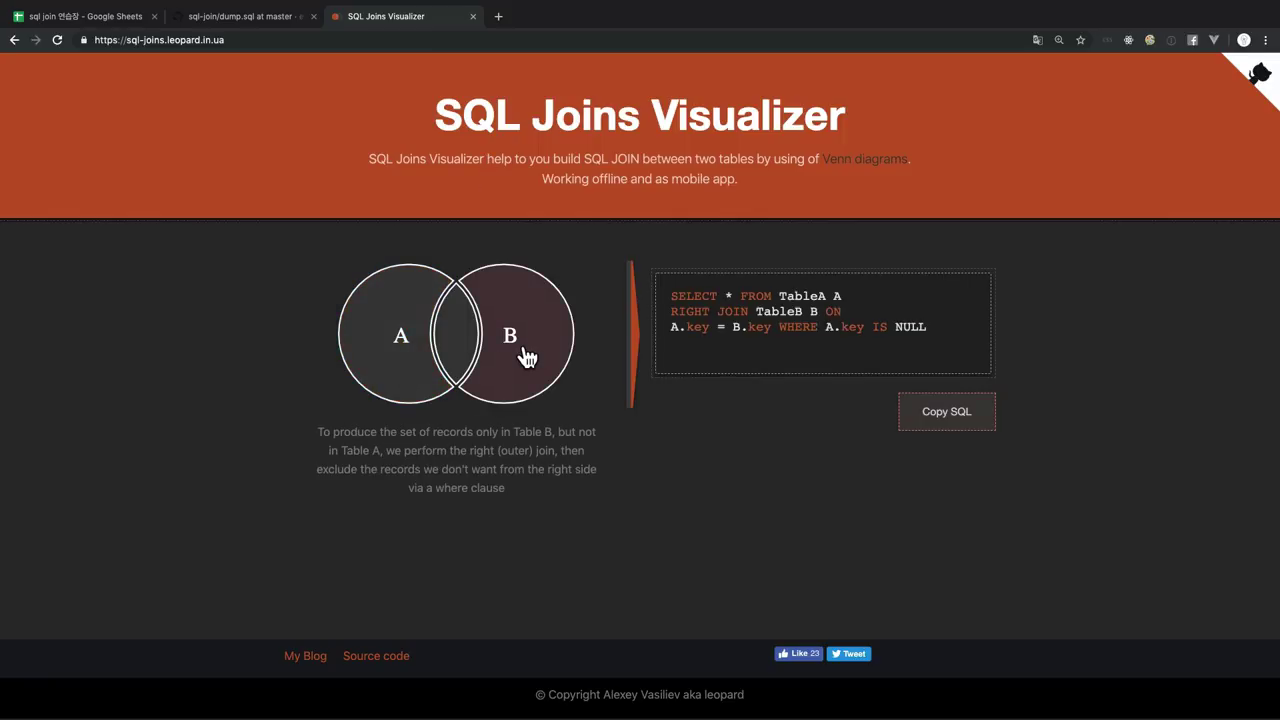
double_click(697, 311)
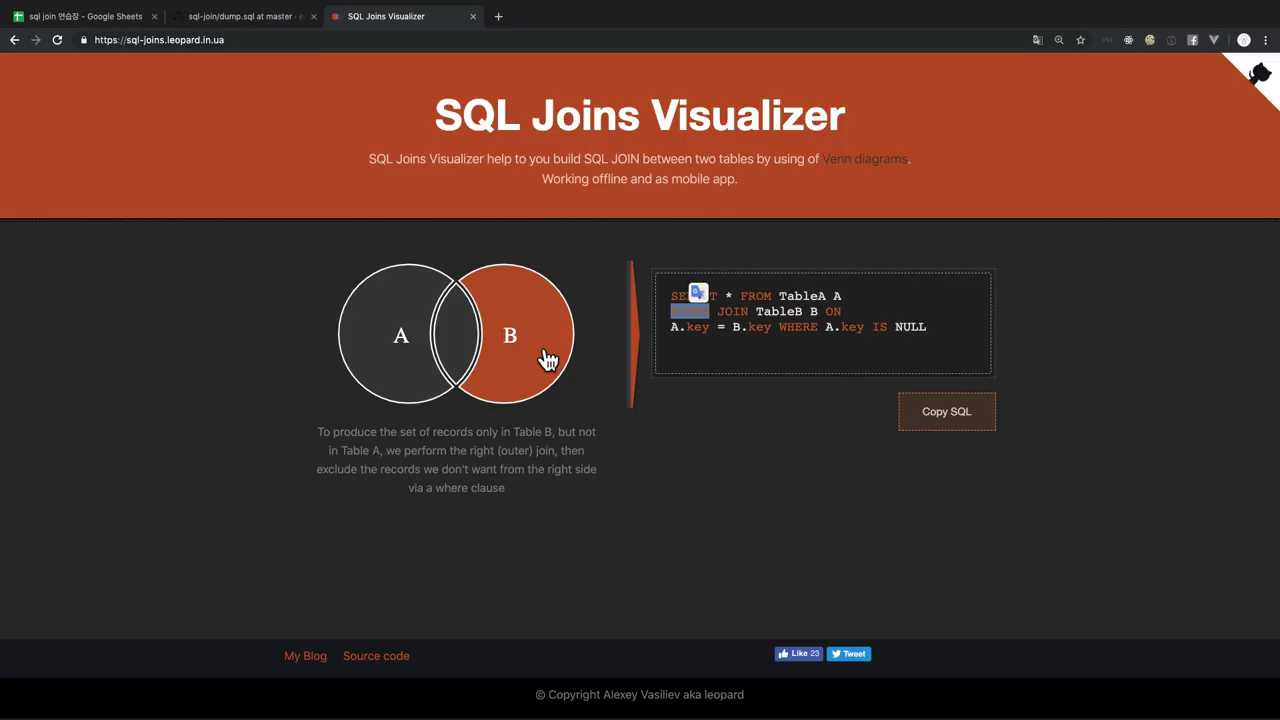
View the full outer join query for both tables, reduce the selection to table A only, and return to the practice sheet
click(403, 350)
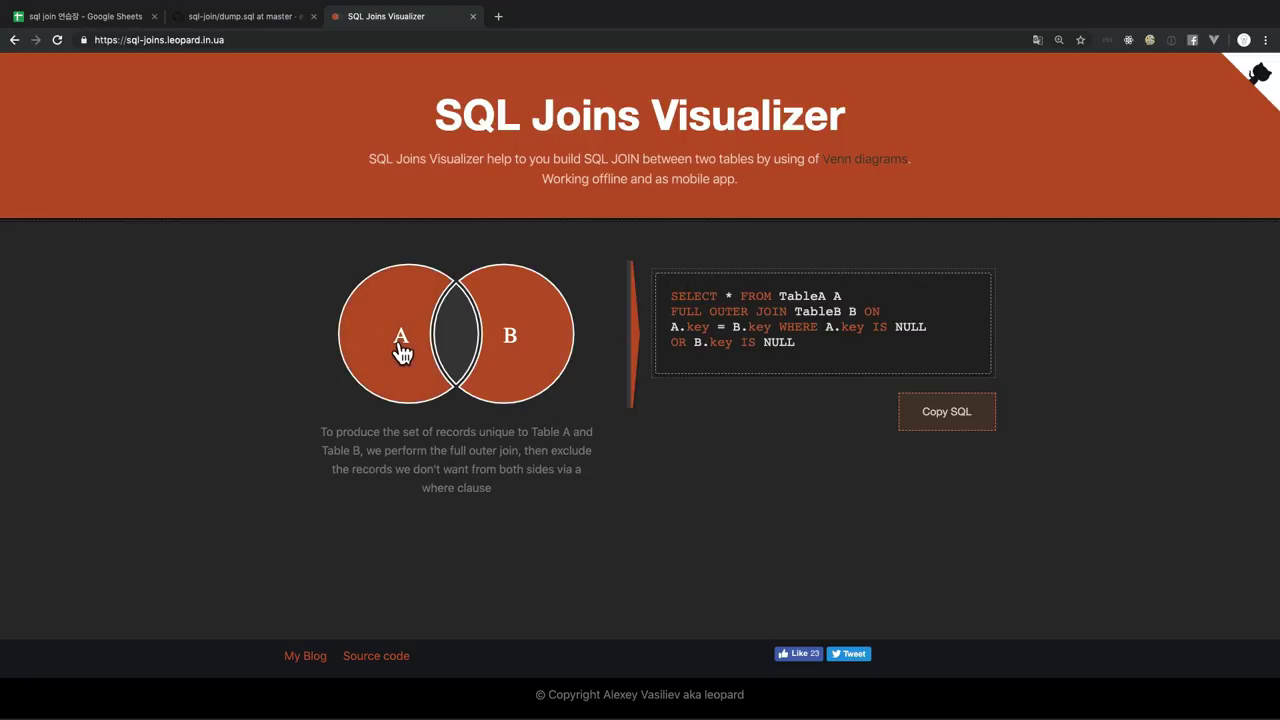
click(530, 352)
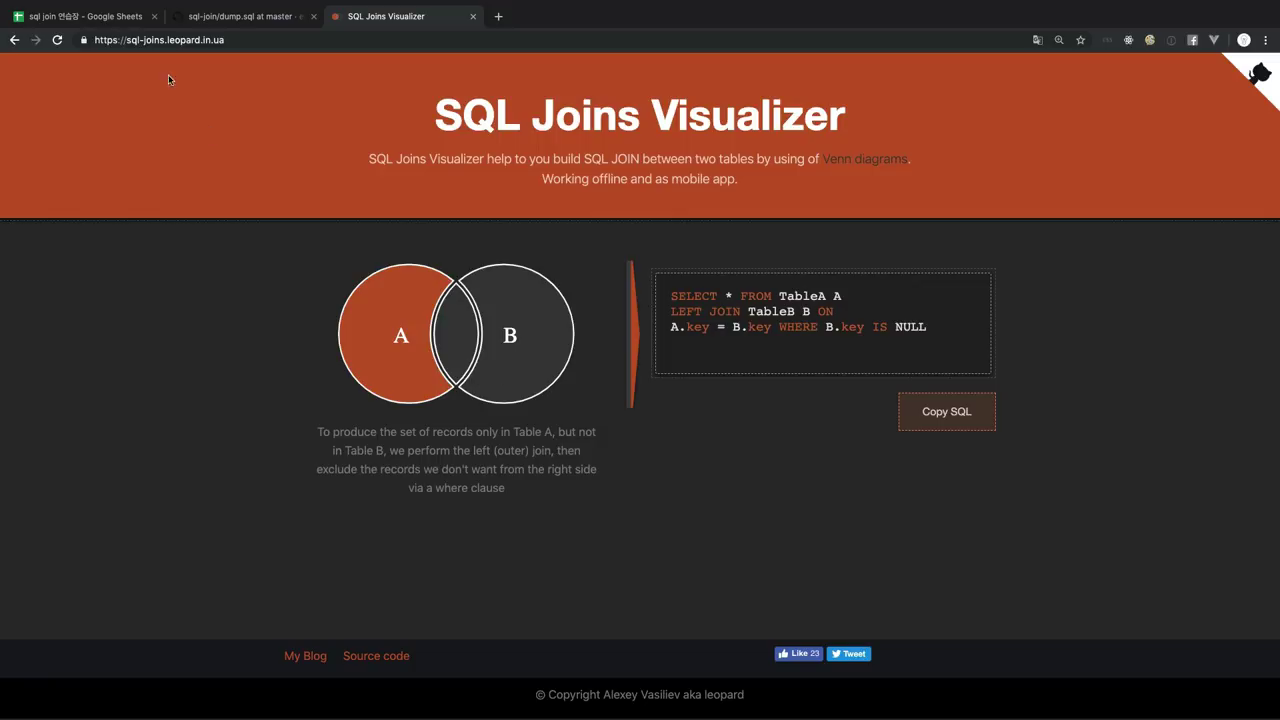
click(120, 18)
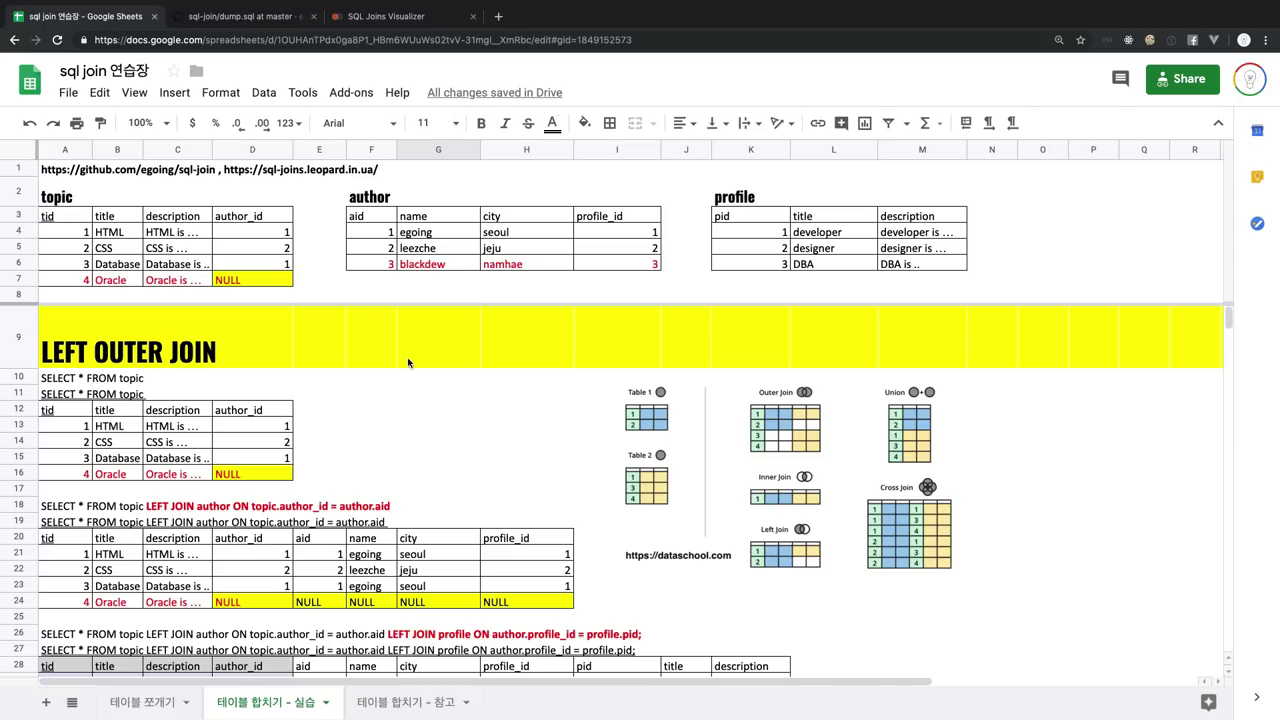